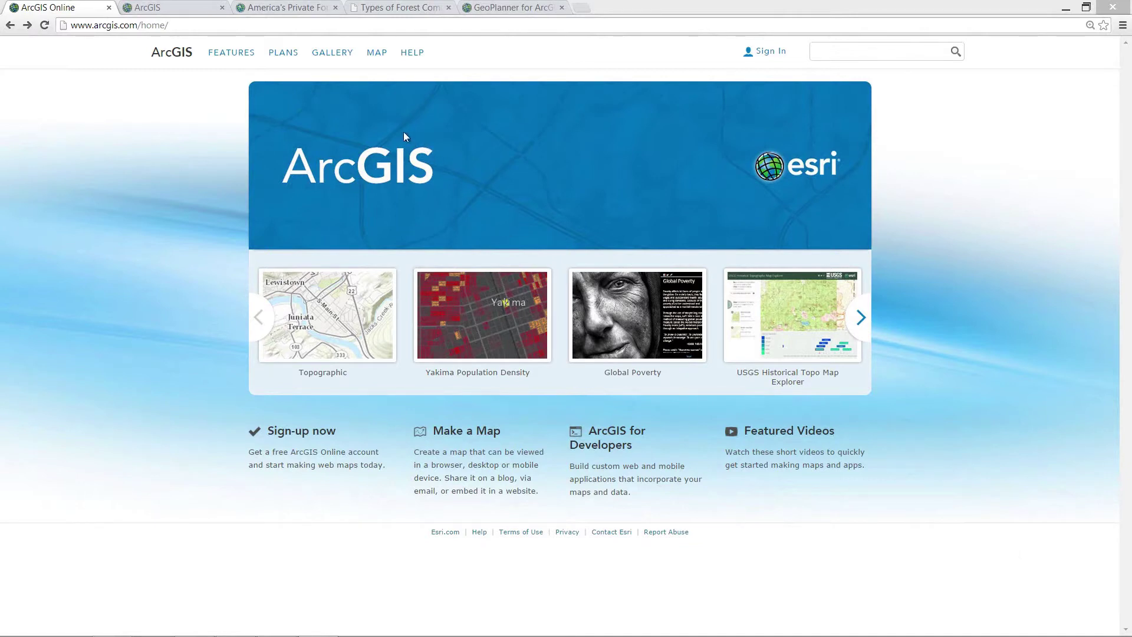
Step: Open the Gallery from the ArcGIS home page to see the Esri Featured Content maps
{"action": "left_click", "coordinate": [333, 56]}
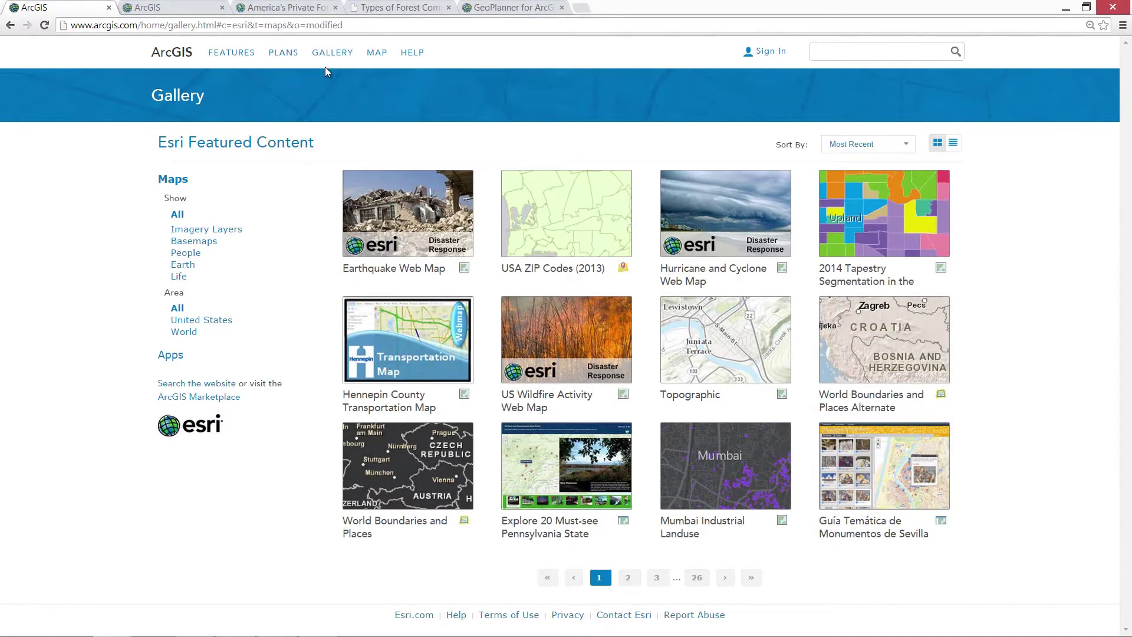
Step: Browse the People (Demographics & Lifestyle, Transportation) and Earth (Land Cover) map categories
{"action": "left_click", "coordinate": [187, 253]}
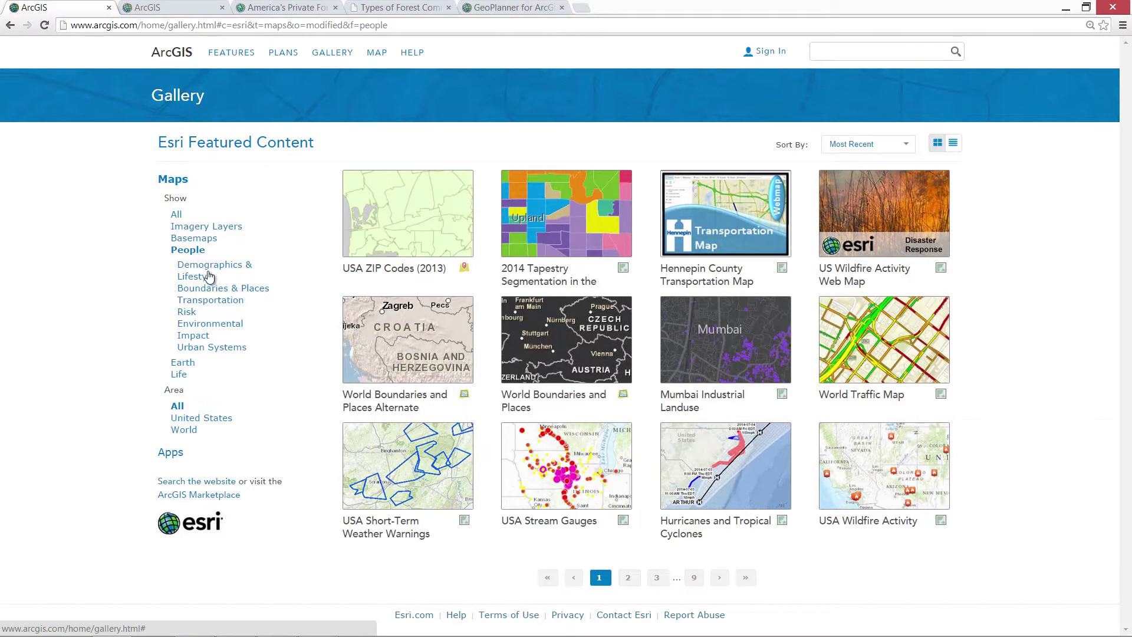
{"action": "left_click", "coordinate": [198, 269]}
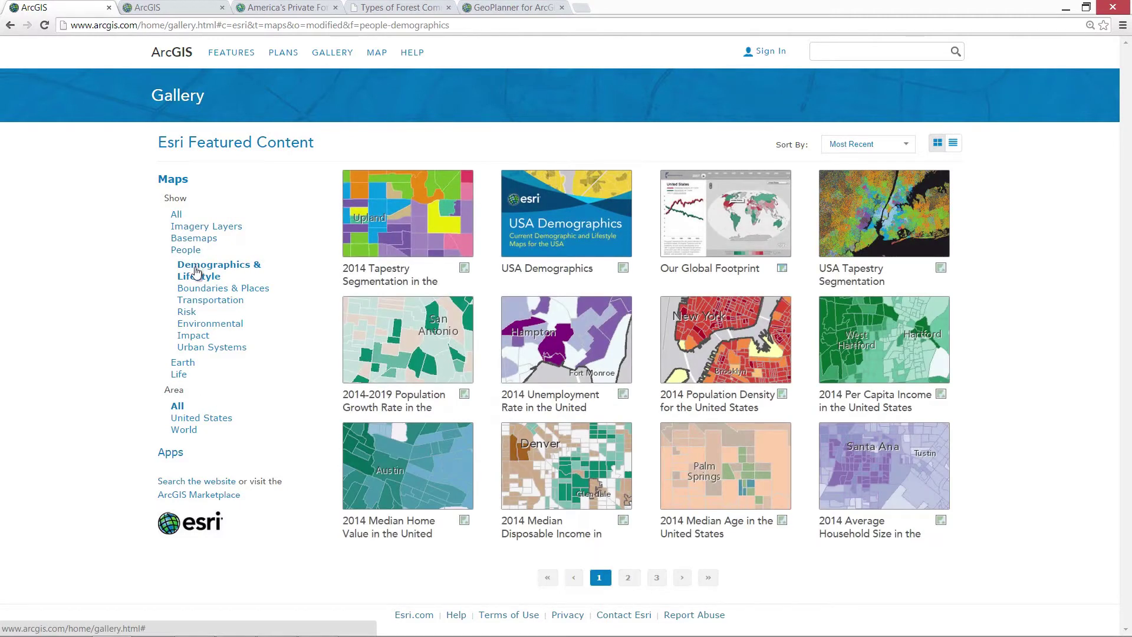
{"action": "left_click", "coordinate": [197, 301]}
{"action": "left_click", "coordinate": [187, 362]}
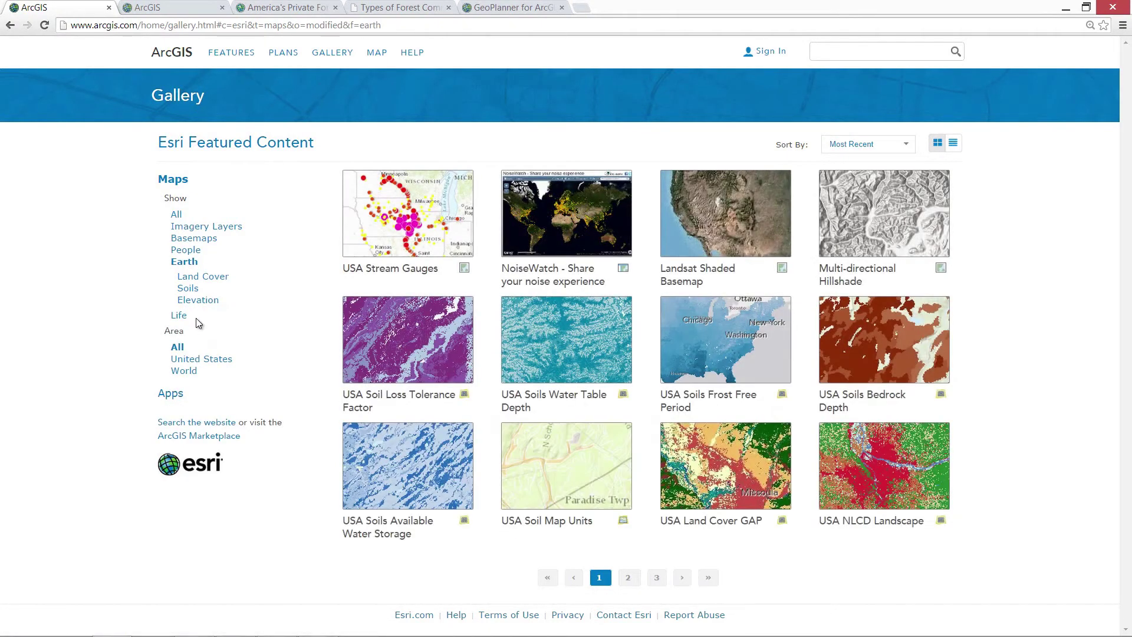
{"action": "left_click", "coordinate": [206, 279]}
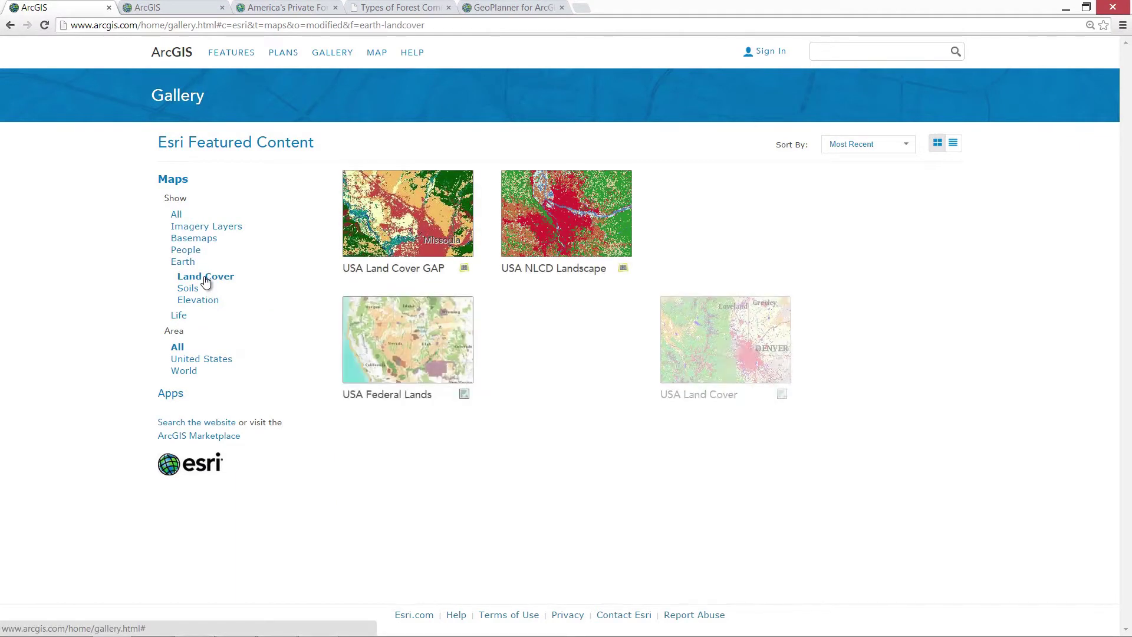
Step: Filter to Life > Ecology maps and open the USA Earthquake Risk details page
{"action": "left_click", "coordinate": [179, 316]}
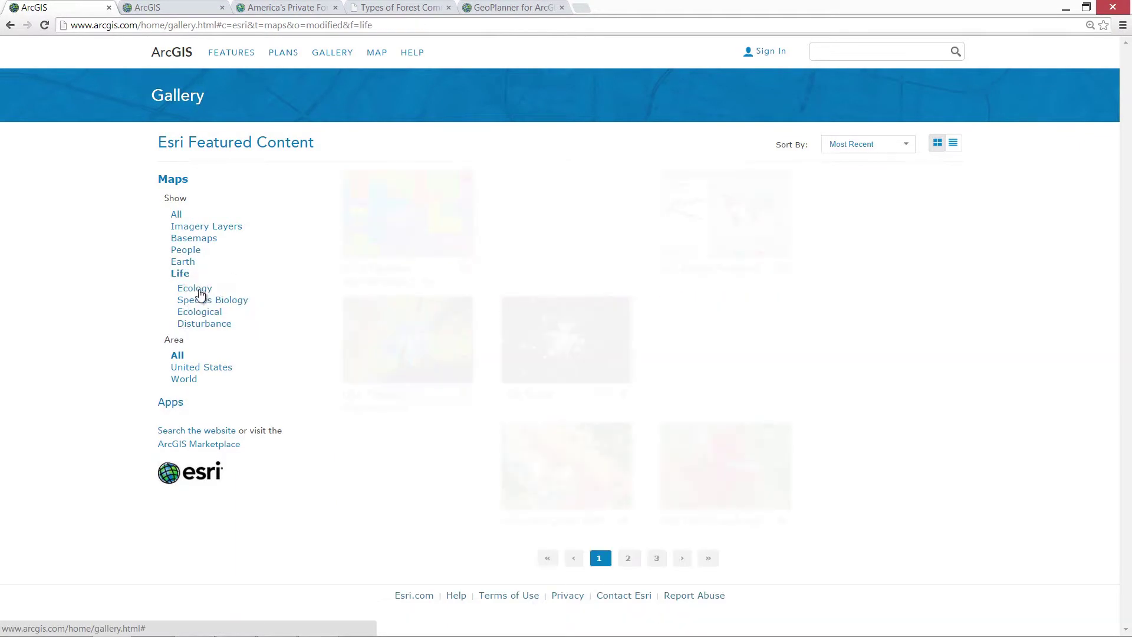
{"action": "left_click", "coordinate": [200, 292]}
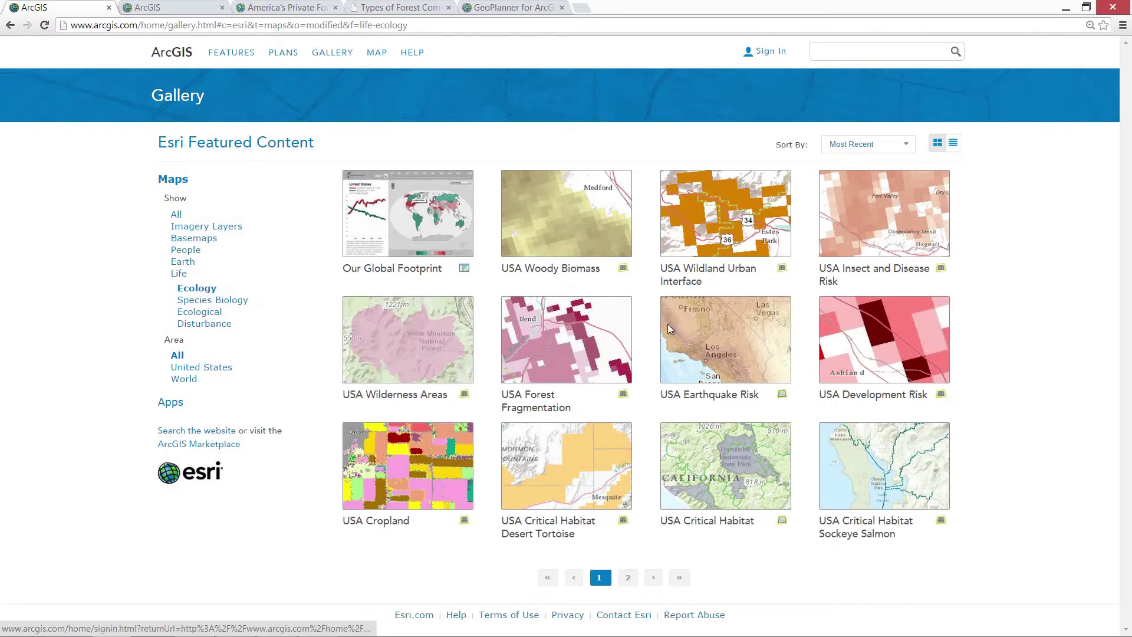
{"action": "mouse_move", "coordinate": [734, 327]}
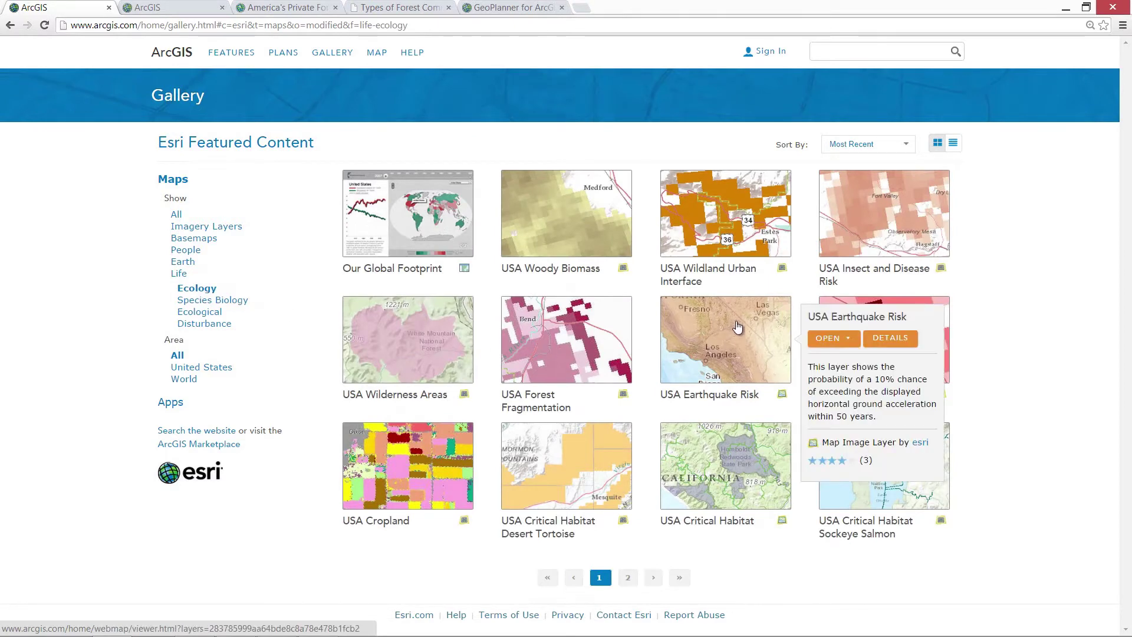
{"action": "left_click", "coordinate": [897, 341]}
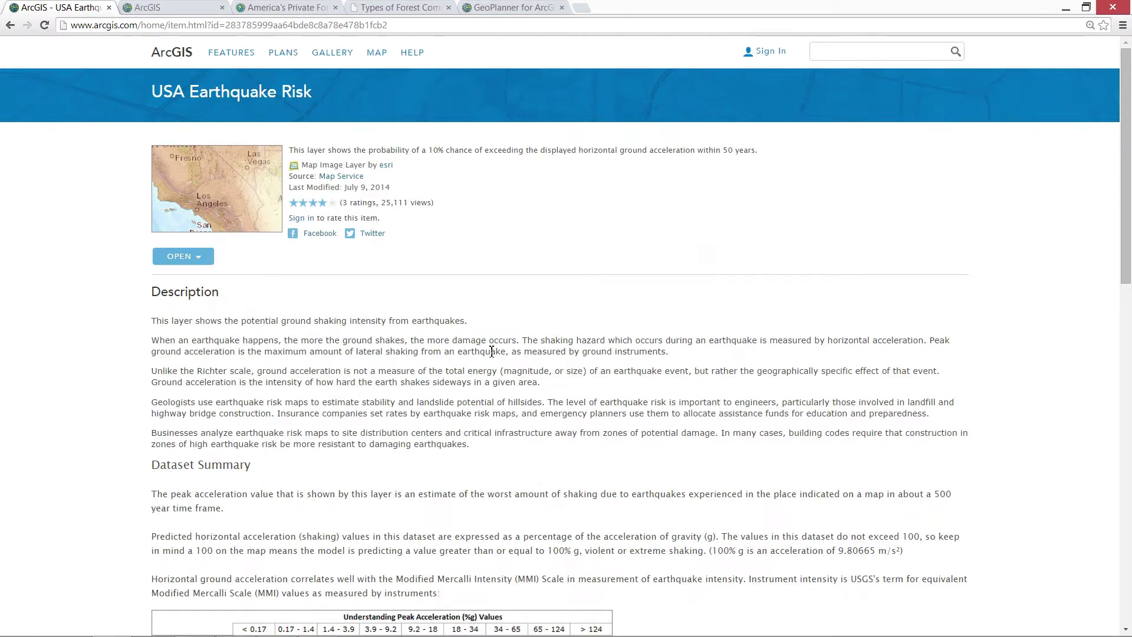
Step: Review the USA Earthquake Risk description and acceleration table, then go back to the Ecology gallery
{"action": "scroll", "coordinate": [392, 338], "scroll_direction": "down", "scroll_amount": 5}
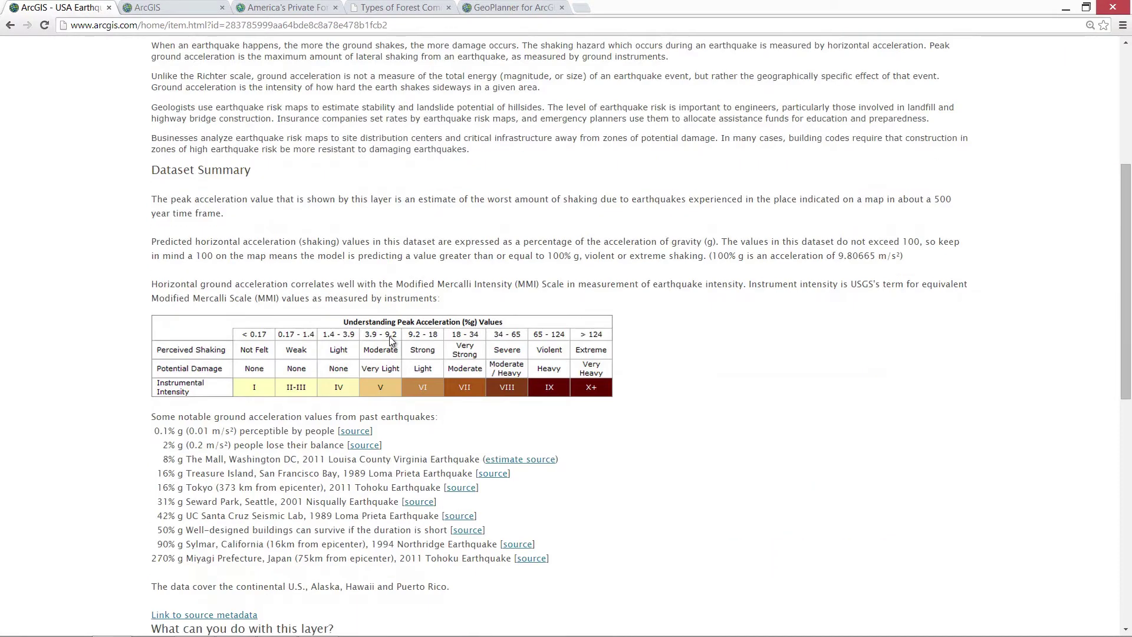
{"action": "scroll", "coordinate": [389, 336], "scroll_direction": "up", "scroll_amount": 5}
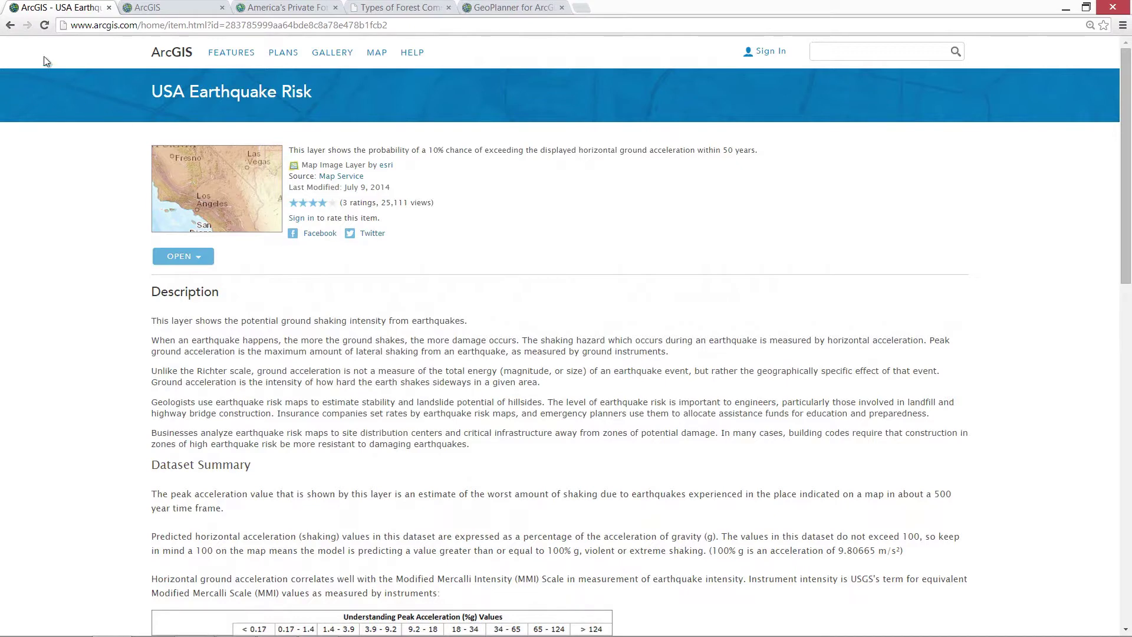
{"action": "left_click", "coordinate": [10, 26]}
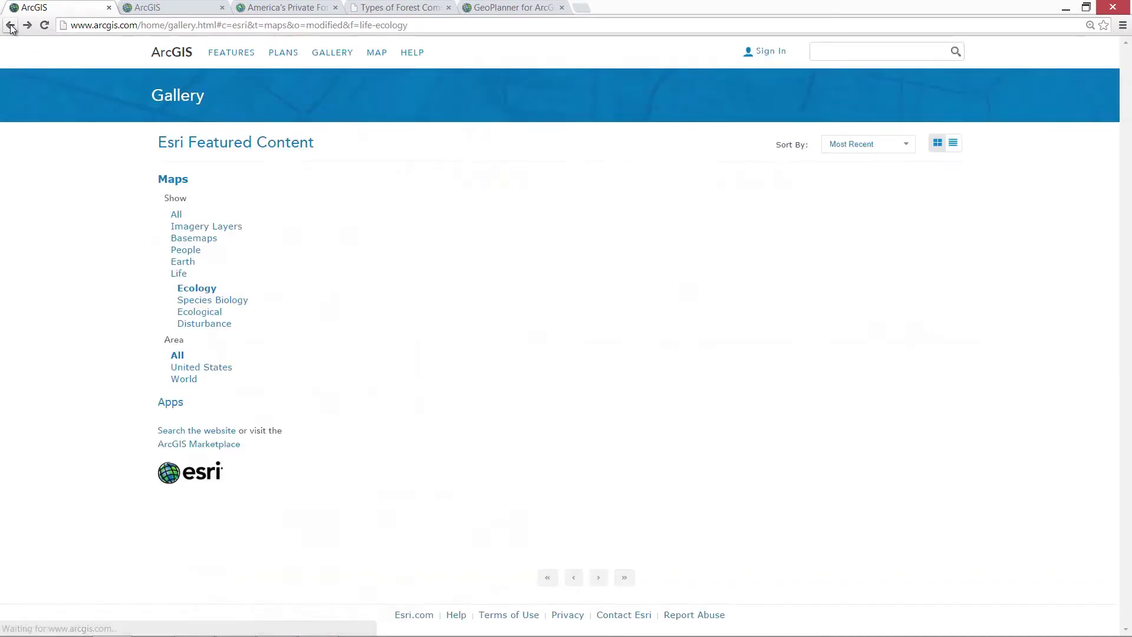
Step: Search the organization's site for 'forests' and open the US Forest Service Forests to Faucets web map
{"action": "left_click", "coordinate": [146, 8]}
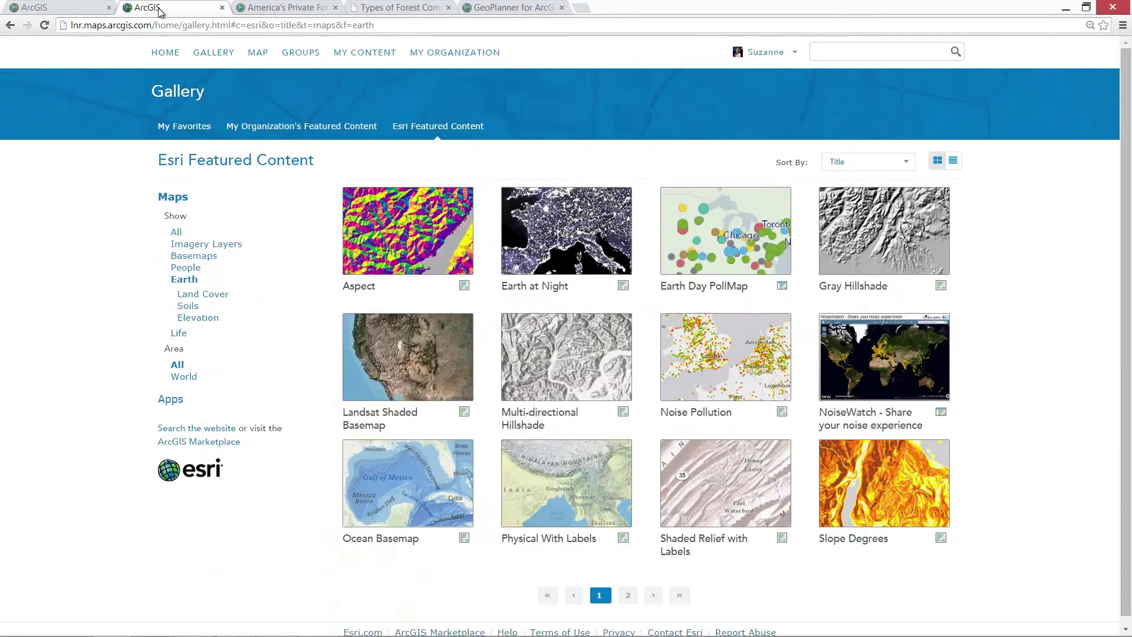
{"action": "left_click", "coordinate": [855, 52]}
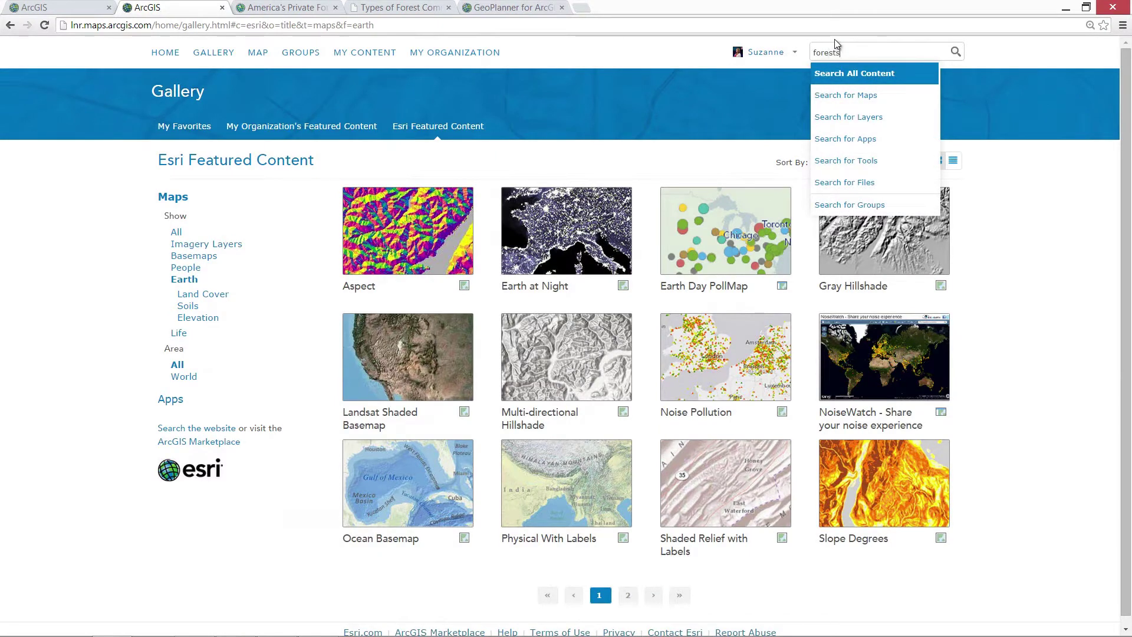
{"action": "key", "text": "Return"}
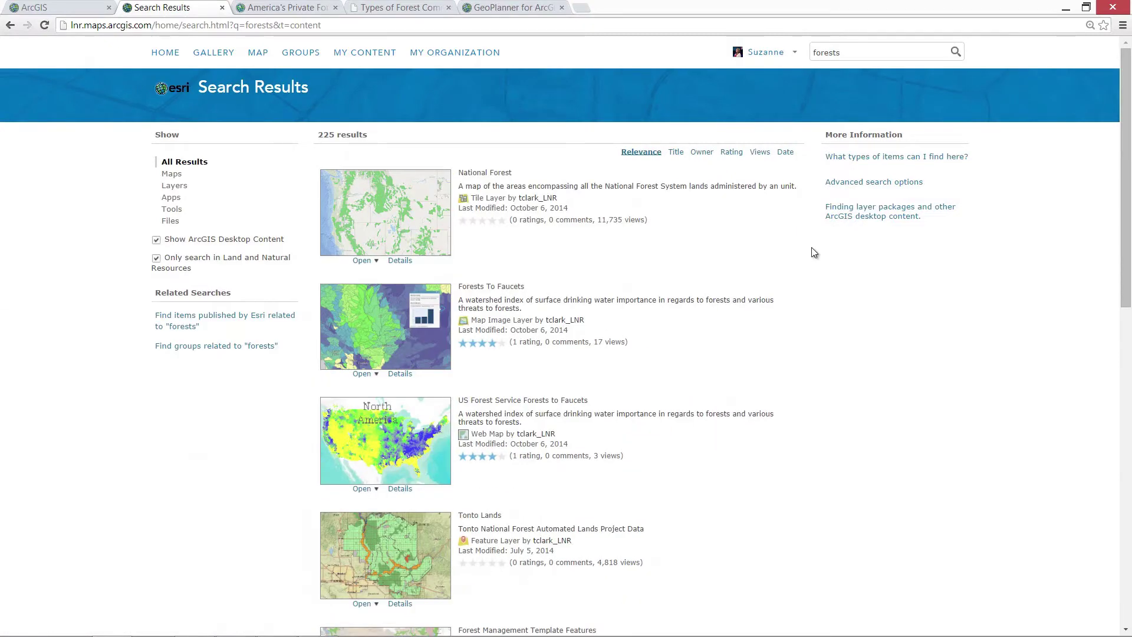
{"action": "mouse_move", "coordinate": [1127, 125]}
{"action": "left_mouse_down"}
{"action": "mouse_move", "coordinate": [1122, 323]}
{"action": "mouse_move", "coordinate": [1101, 182]}
{"action": "left_mouse_up"}
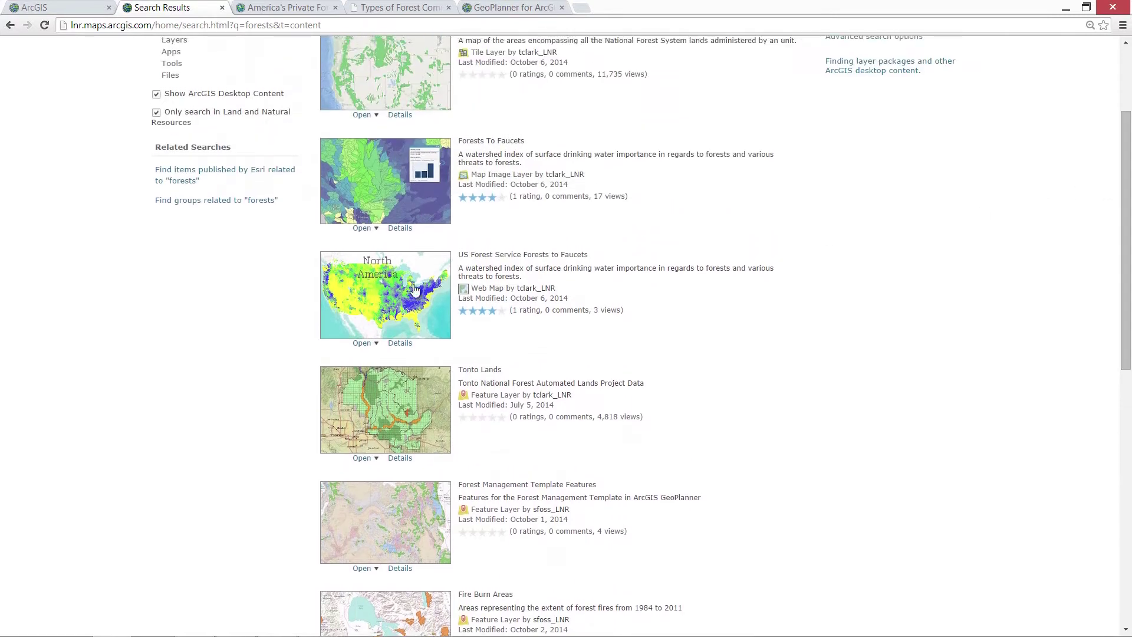
{"action": "left_click", "coordinate": [370, 289]}
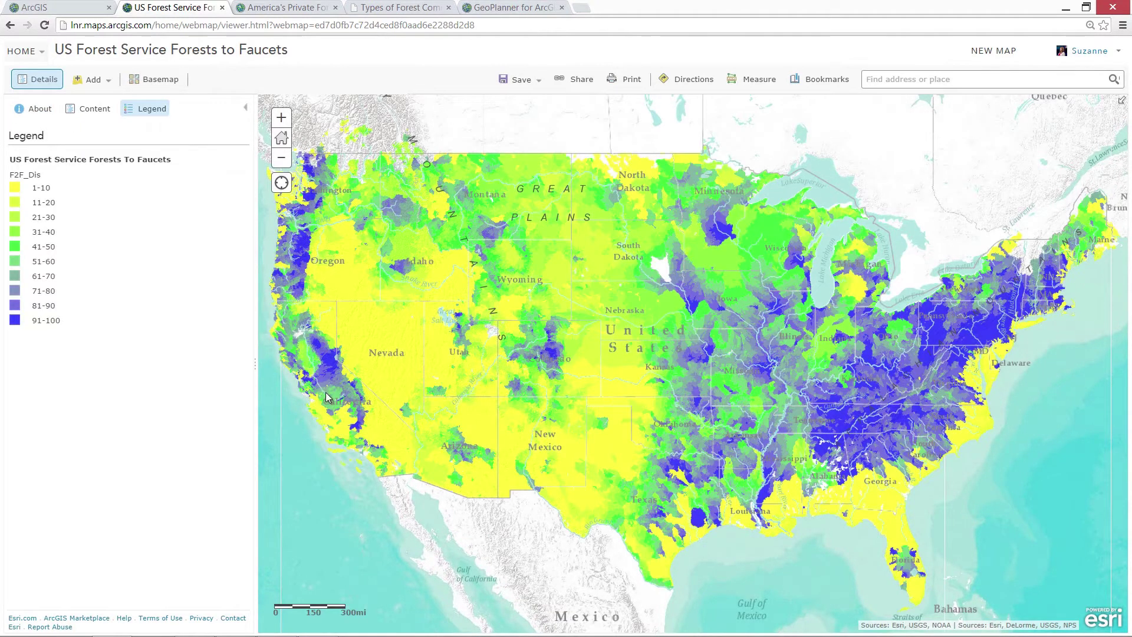
Step: Zoom the map from California into Sacramento and identify a watershed feature there
{"action": "left_click_drag", "start_coordinate": [266, 321], "coordinate": [387, 430]}
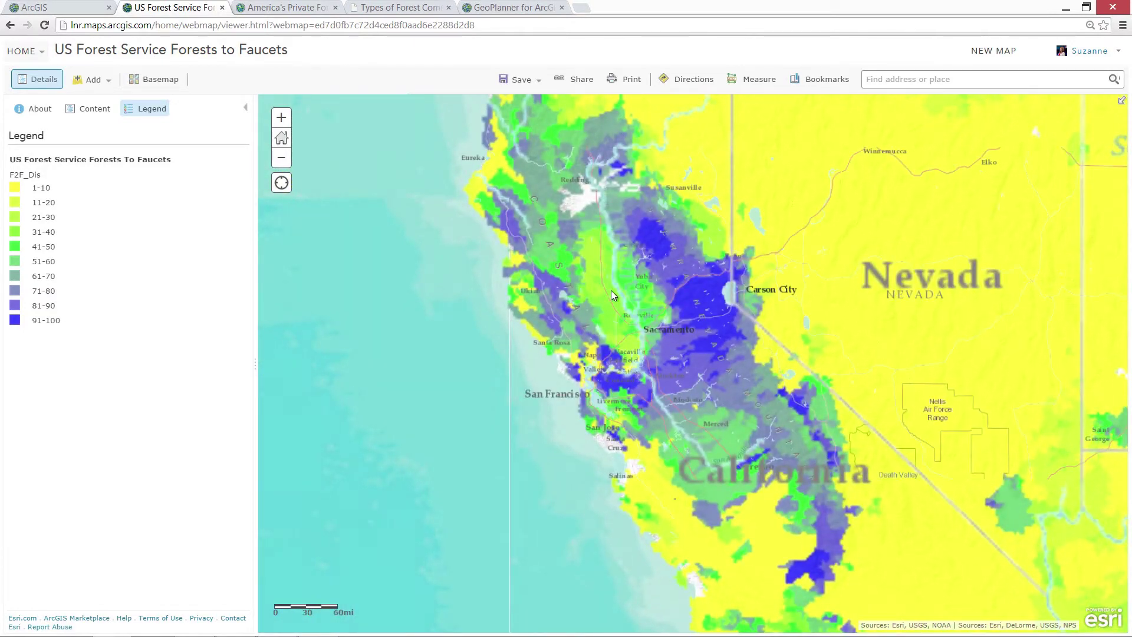
{"action": "left_click_drag", "start_coordinate": [540, 260], "coordinate": [827, 459]}
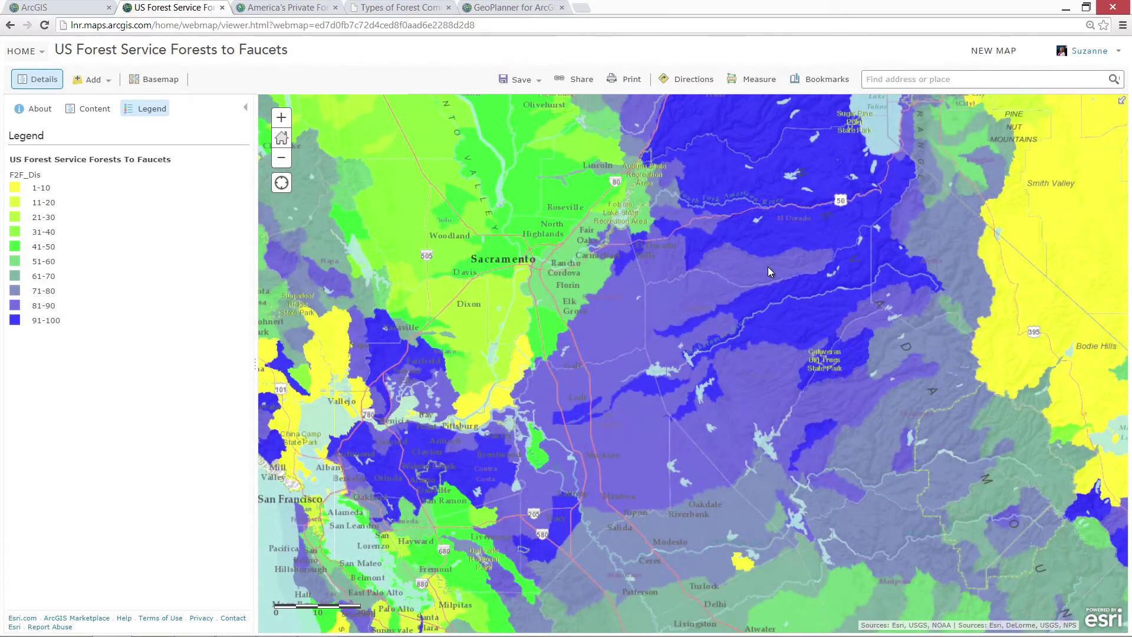
{"action": "left_click", "coordinate": [773, 253]}
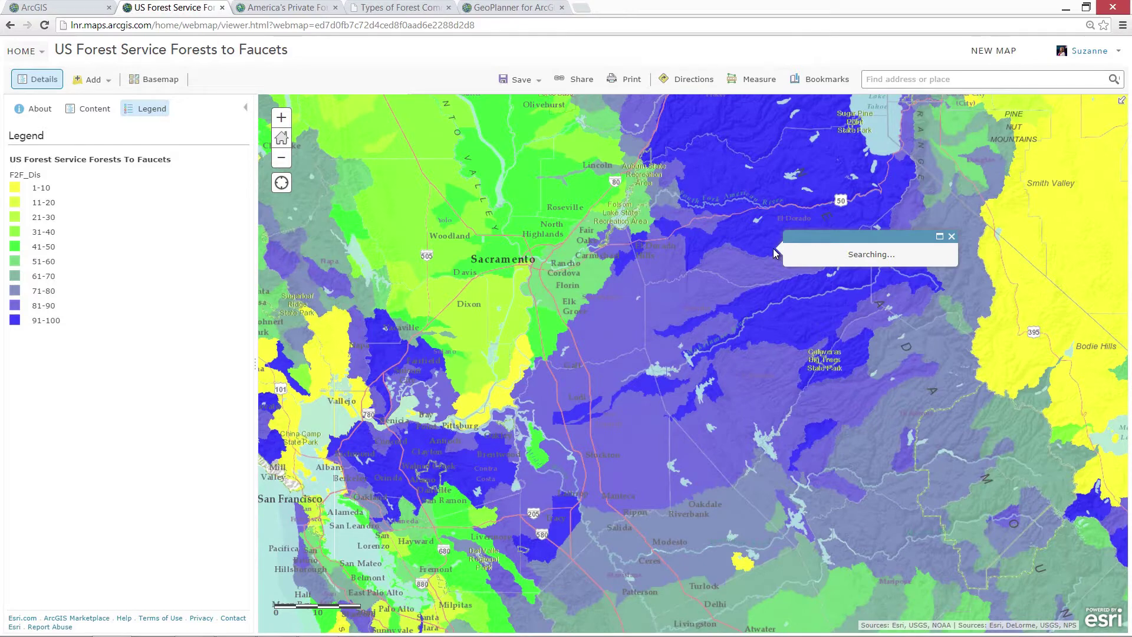
{"action": "left_click", "coordinate": [952, 167]}
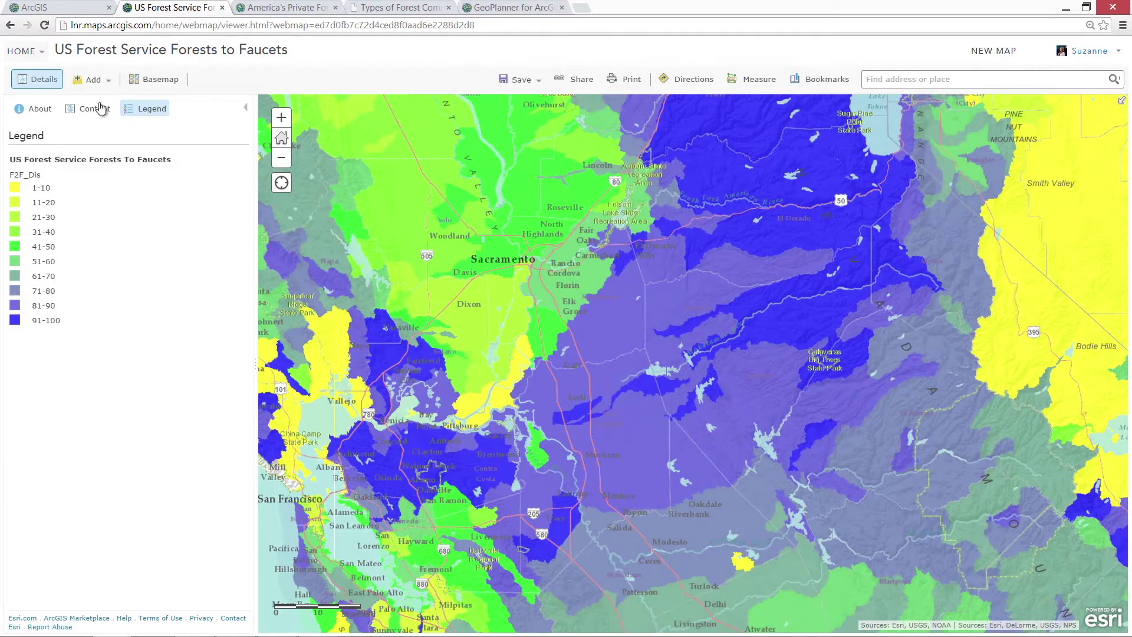
{"action": "left_click", "coordinate": [93, 80]}
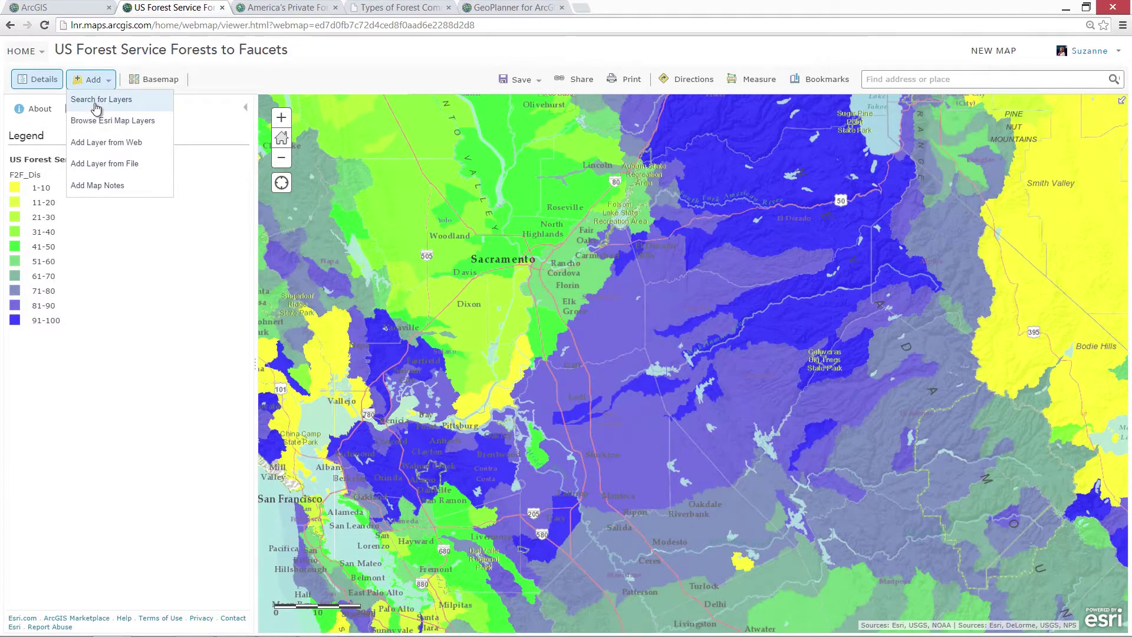
Step: Search layers for 'fires', add Fire Burn Areas to the map, and show the legend
{"action": "left_click", "coordinate": [96, 101]}
{"action": "type", "text": "fires"}
{"action": "key", "text": "Return"}
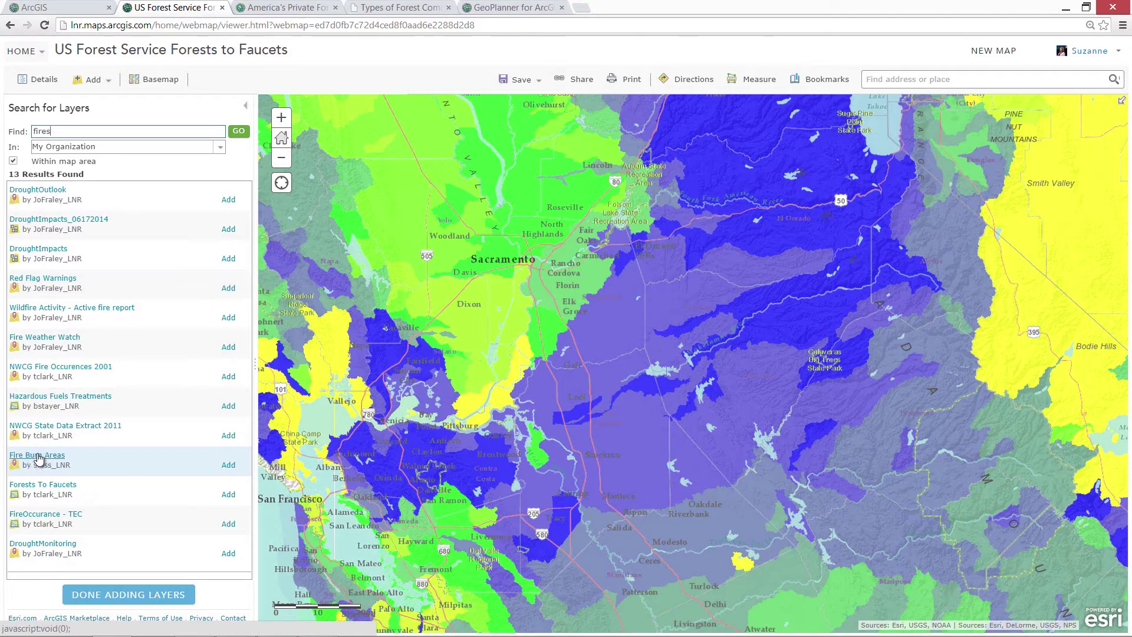
{"action": "left_click", "coordinate": [231, 464]}
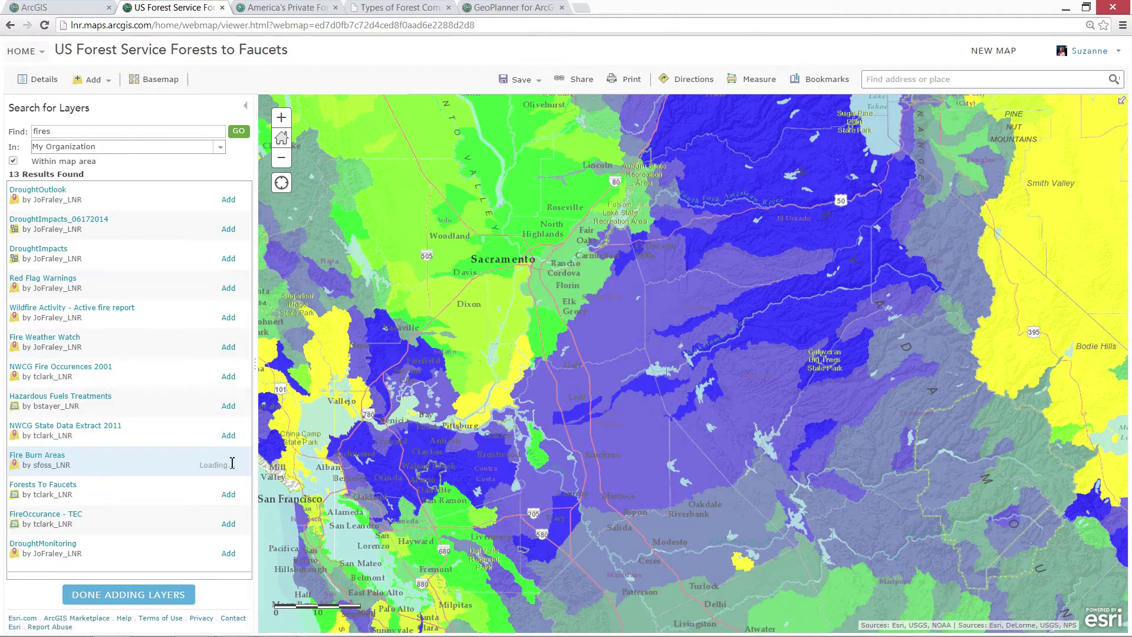
{"action": "left_click", "coordinate": [131, 600]}
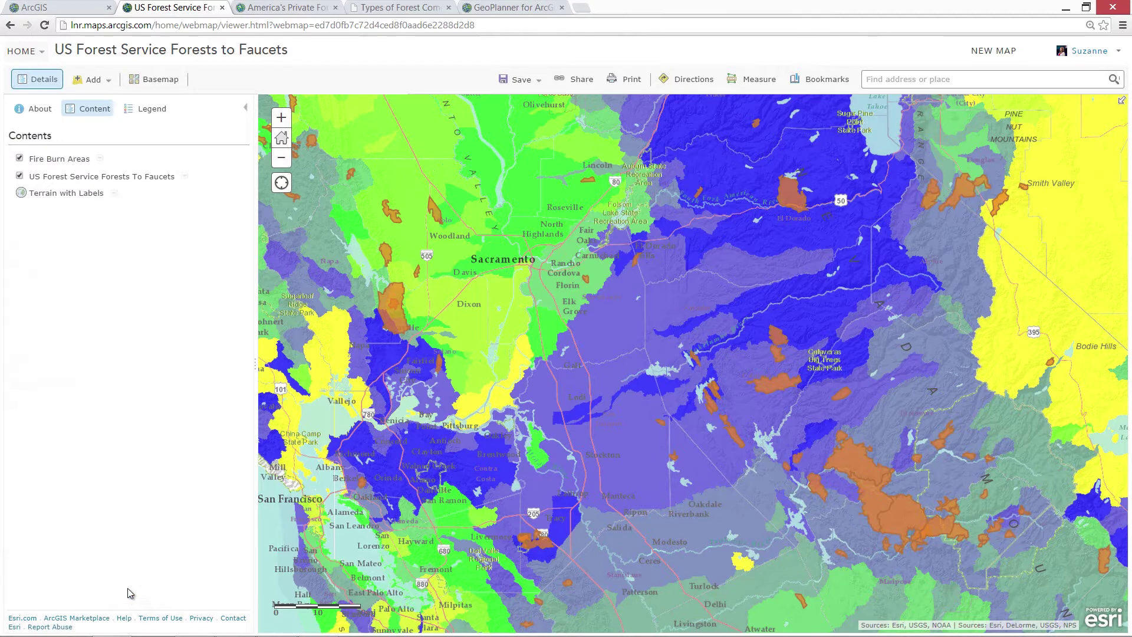
{"action": "left_click", "coordinate": [154, 114]}
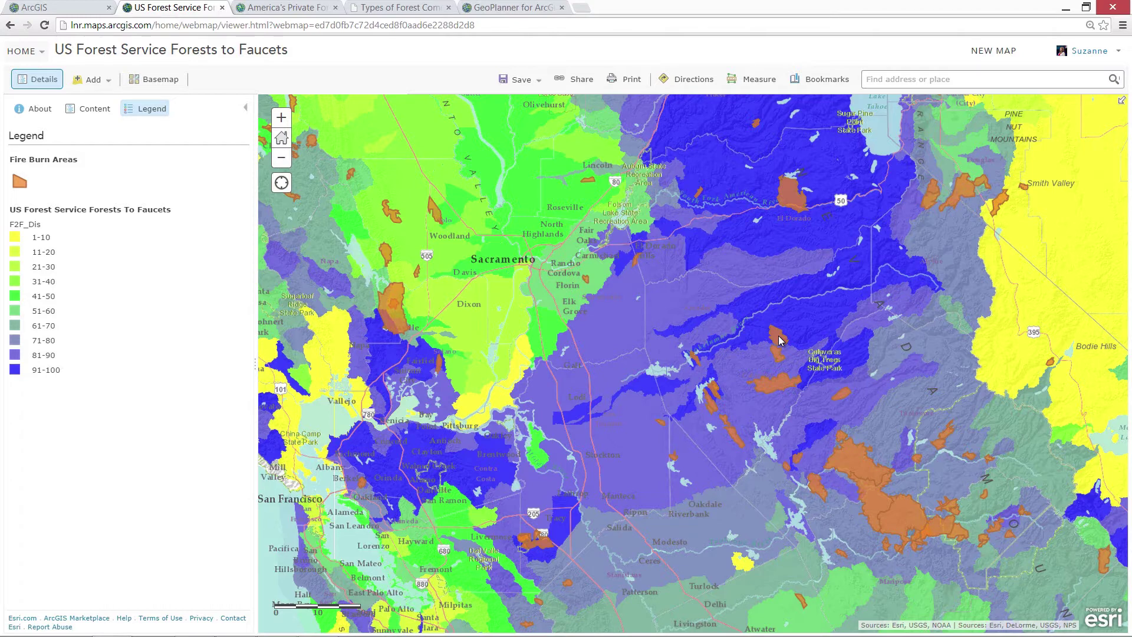
Step: Add USA Development Risk from page 9 of Esri map layers and move it below Forests to Faucets
{"action": "left_click", "coordinate": [92, 80]}
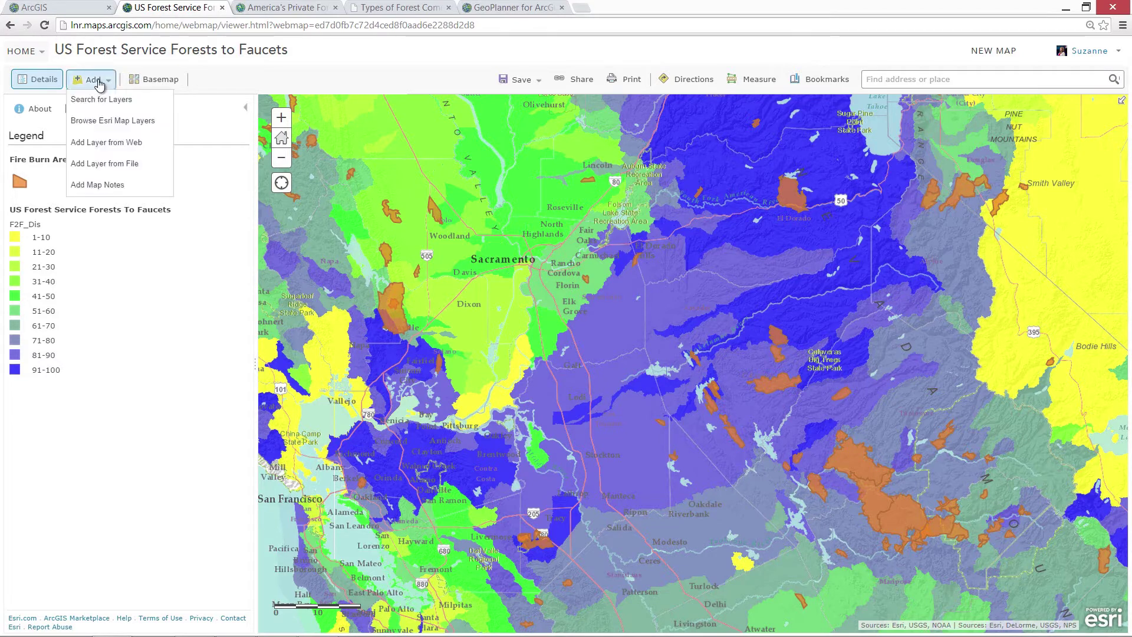
{"action": "left_click", "coordinate": [108, 121]}
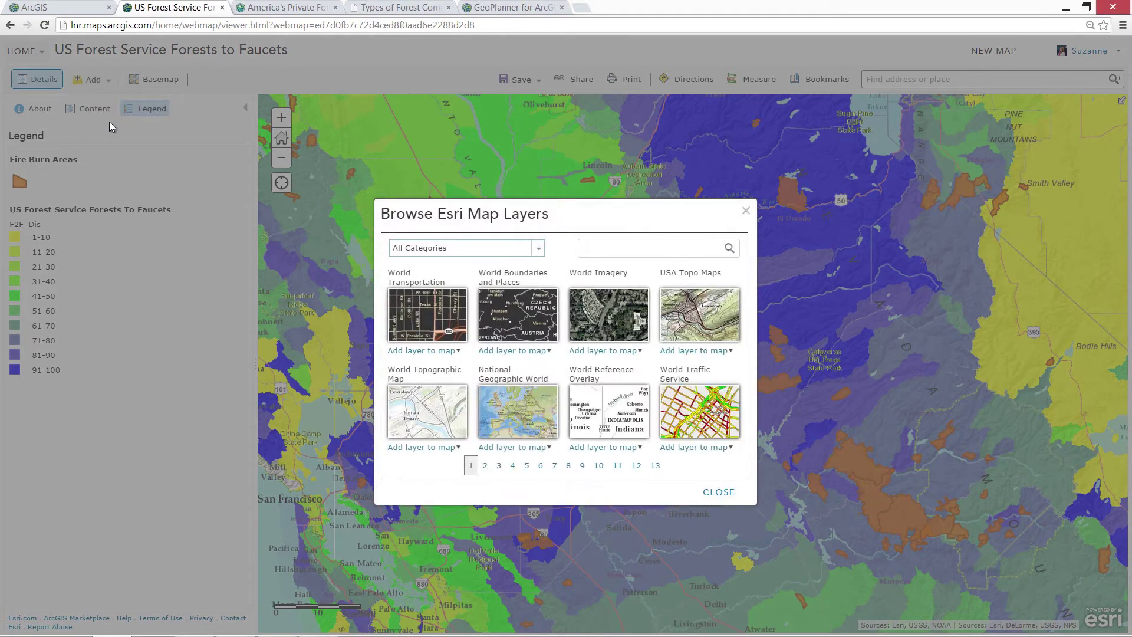
{"action": "left_click", "coordinate": [582, 466]}
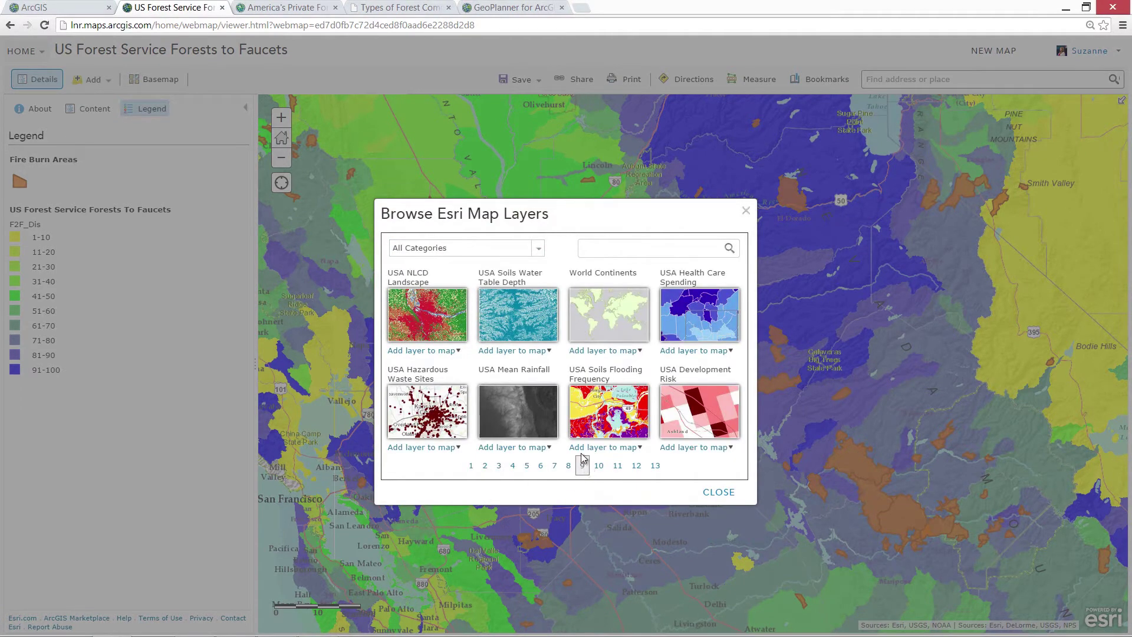
{"action": "mouse_move", "coordinate": [719, 412]}
{"action": "left_click", "coordinate": [719, 412]}
{"action": "left_click", "coordinate": [718, 492]}
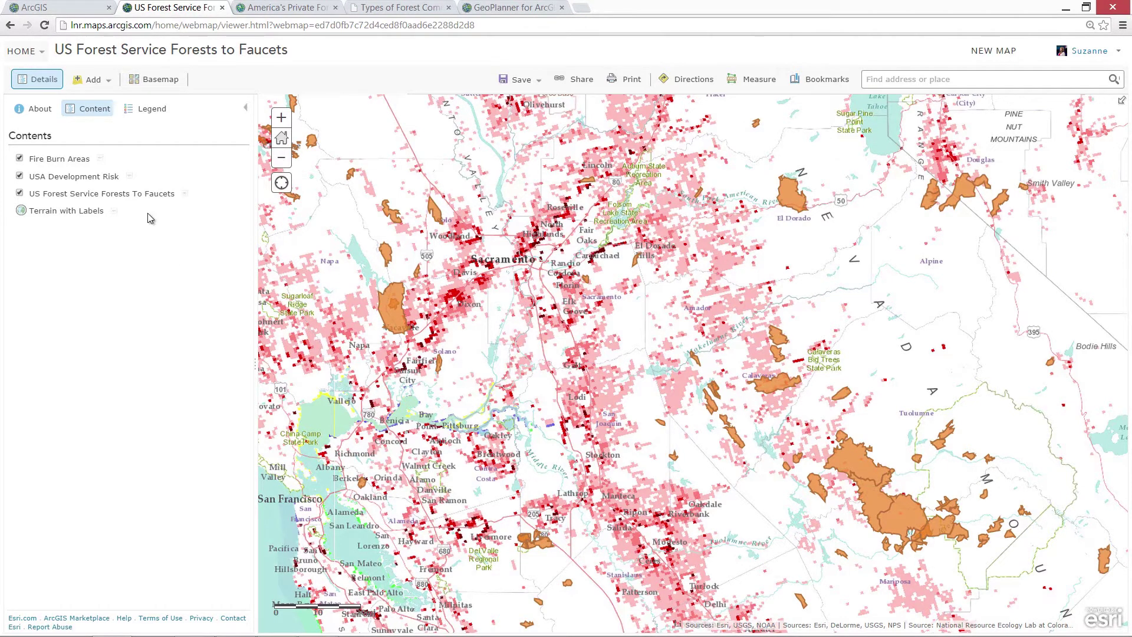
{"action": "left_click", "coordinate": [130, 177]}
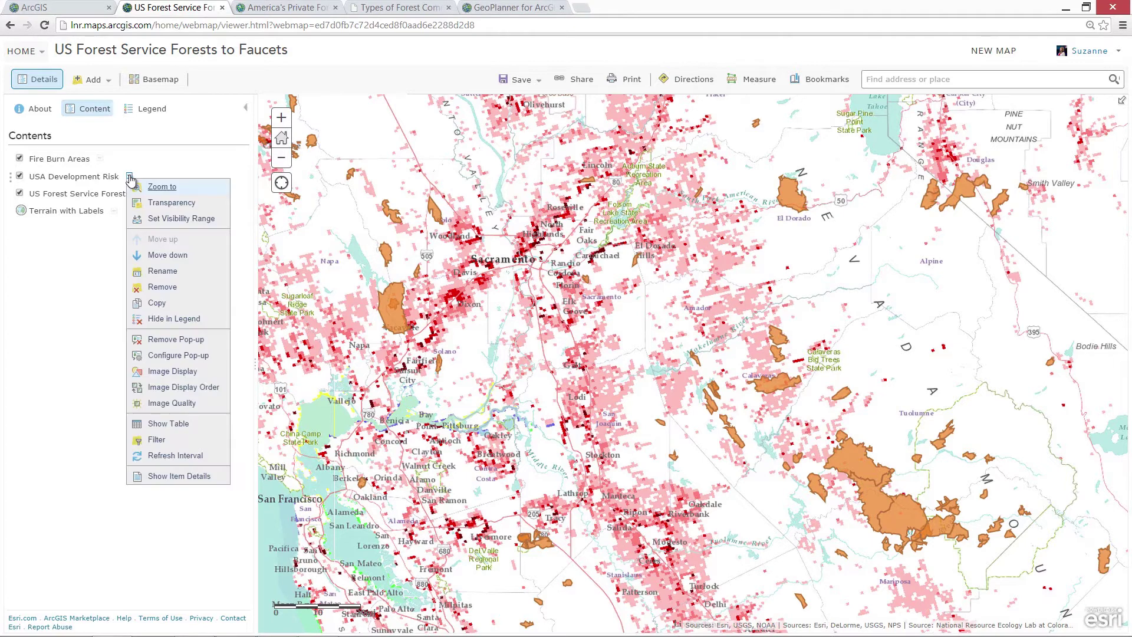
{"action": "left_click", "coordinate": [168, 256]}
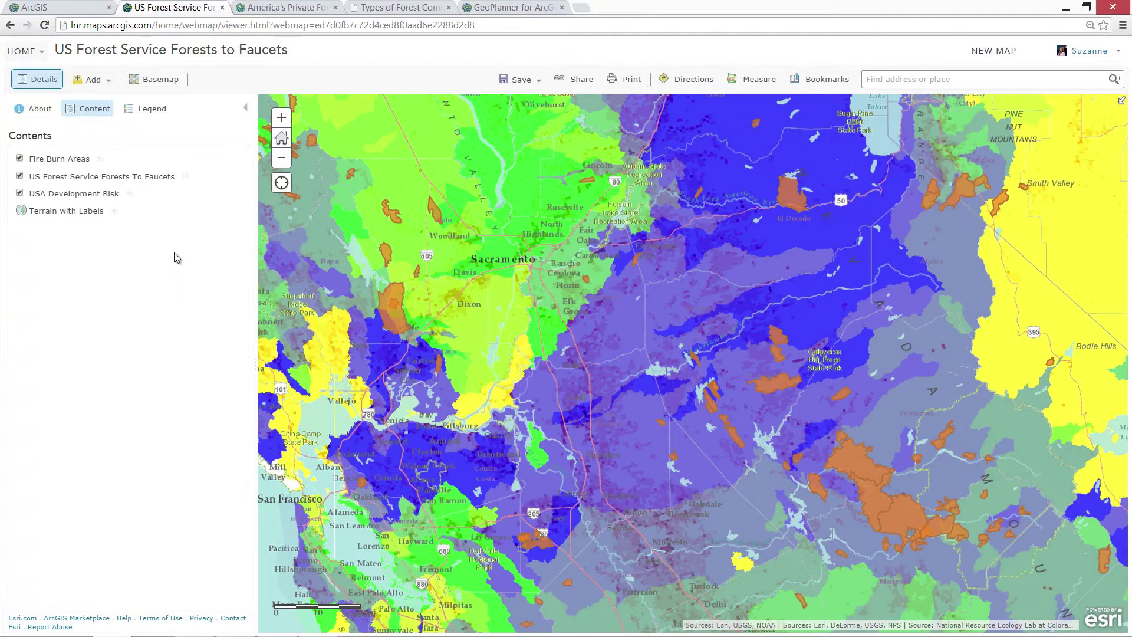
Step: Save the map as a copy titled 'Risks to Priority Watersheds for Drinking Water'
{"action": "left_click", "coordinate": [140, 112]}
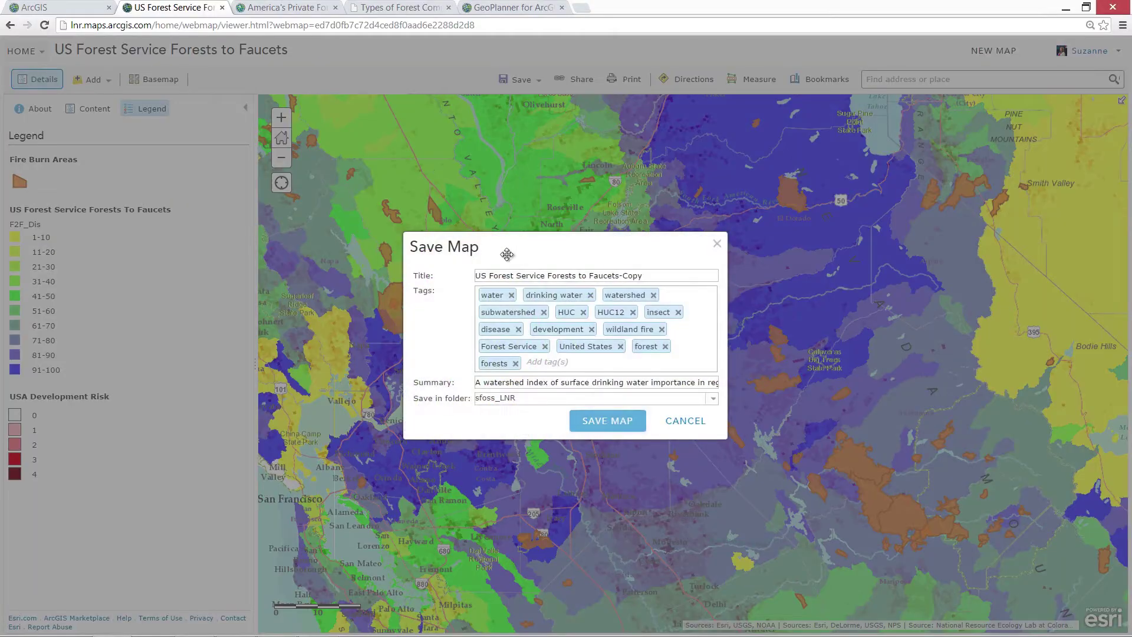
{"action": "left_click_drag", "start_coordinate": [657, 277], "coordinate": [424, 262]}
{"action": "type", "text": "Risks to Priority Watersheds for Drinking Water"}
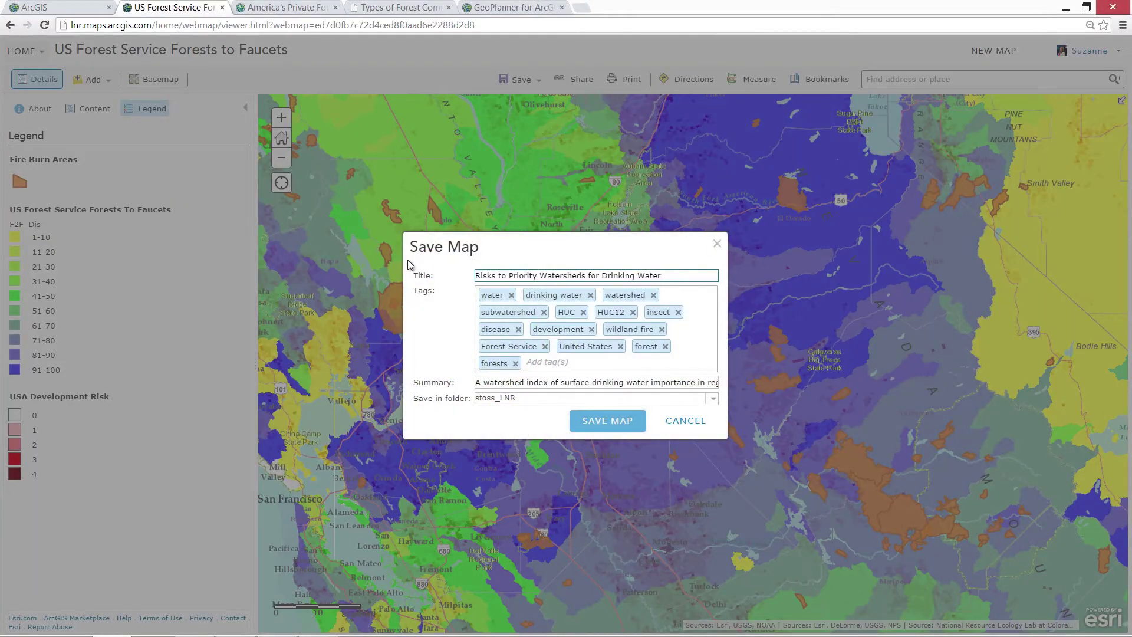
{"action": "left_click", "coordinate": [603, 423]}
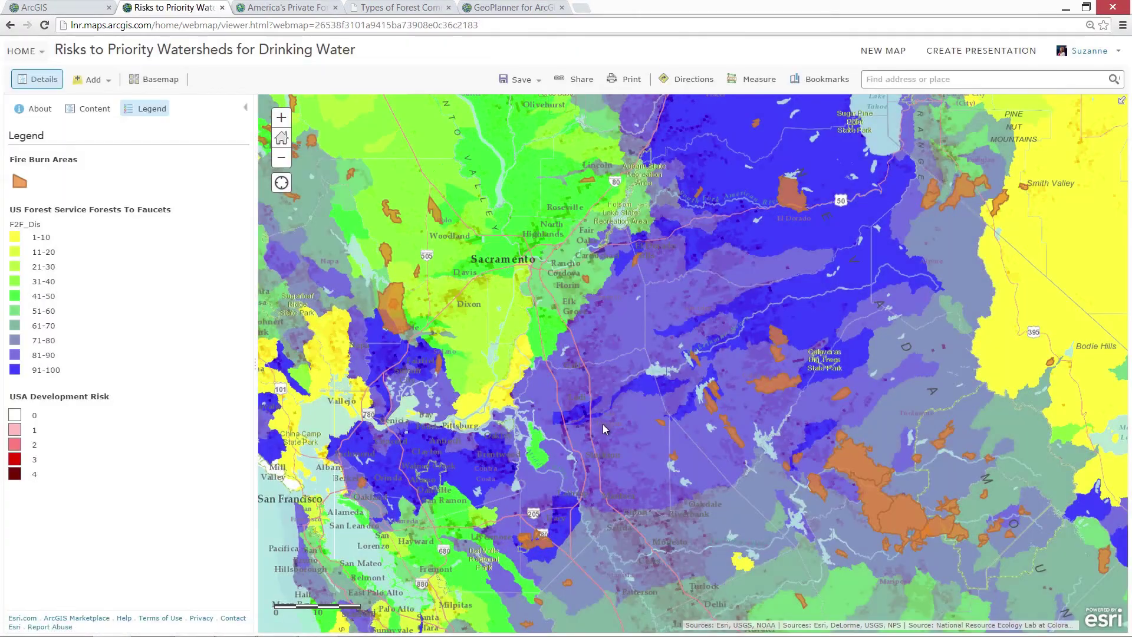
Step: Share with the Land and Natural Resources group and preview the map in page 2's Legend template
{"action": "left_click", "coordinate": [577, 79]}
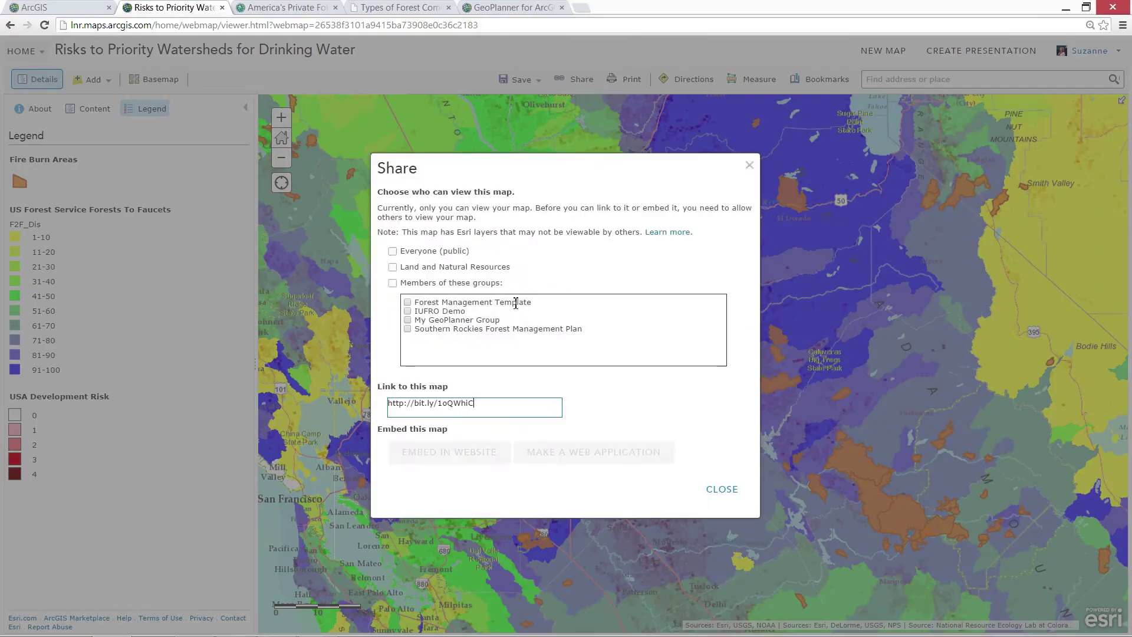
{"action": "left_click", "coordinate": [393, 267]}
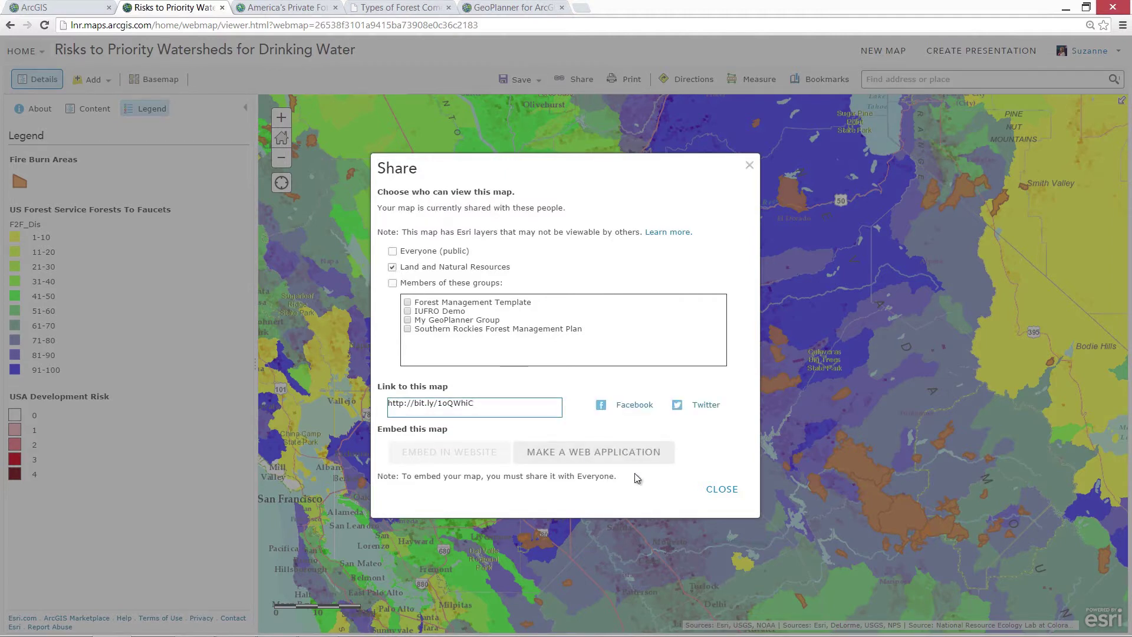
{"action": "left_click", "coordinate": [582, 452]}
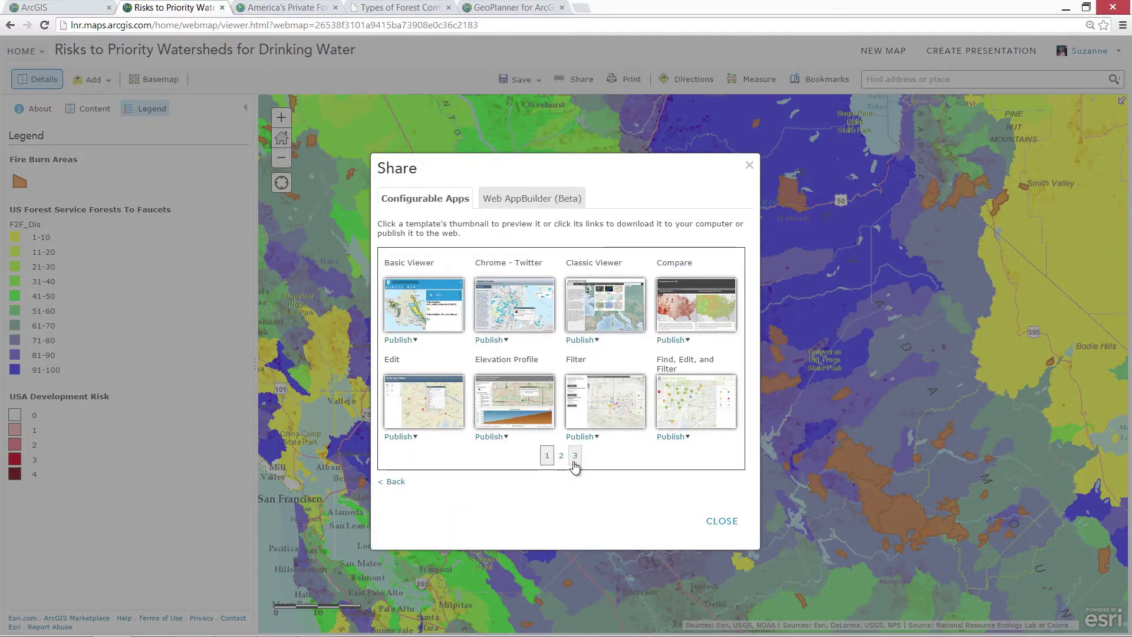
{"action": "left_click", "coordinate": [561, 457]}
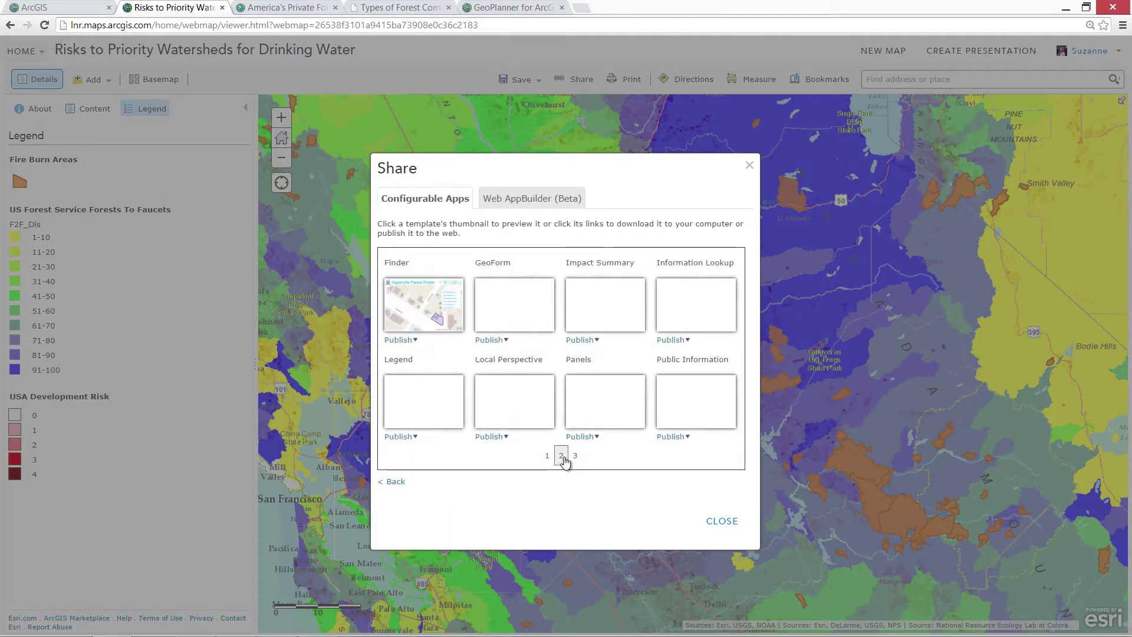
{"action": "left_click", "coordinate": [416, 437]}
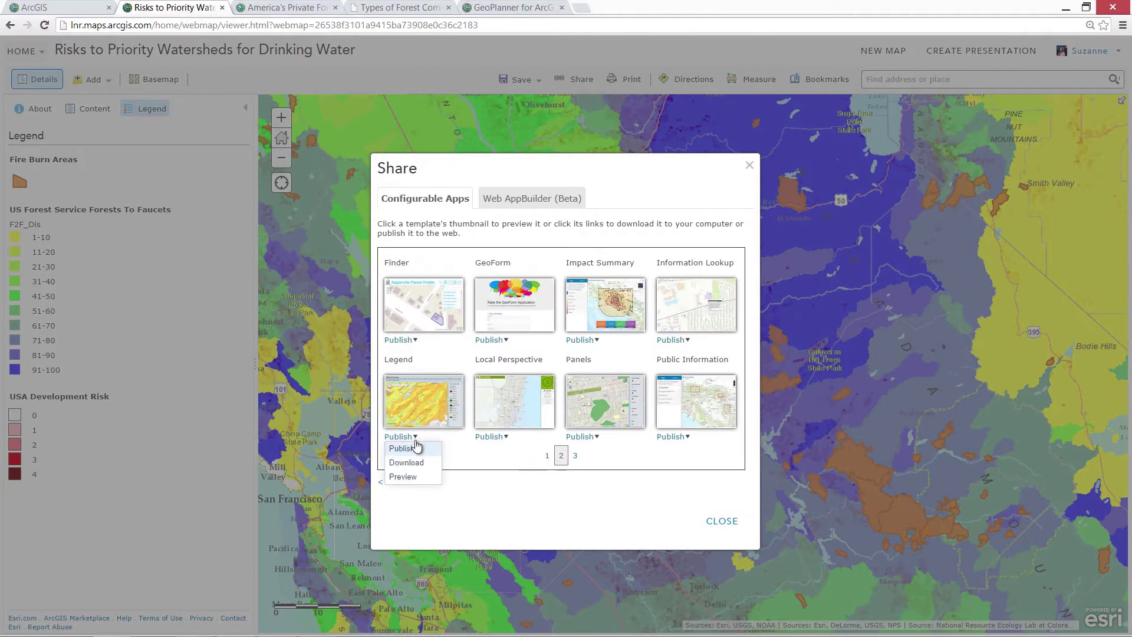
{"action": "left_click", "coordinate": [413, 476]}
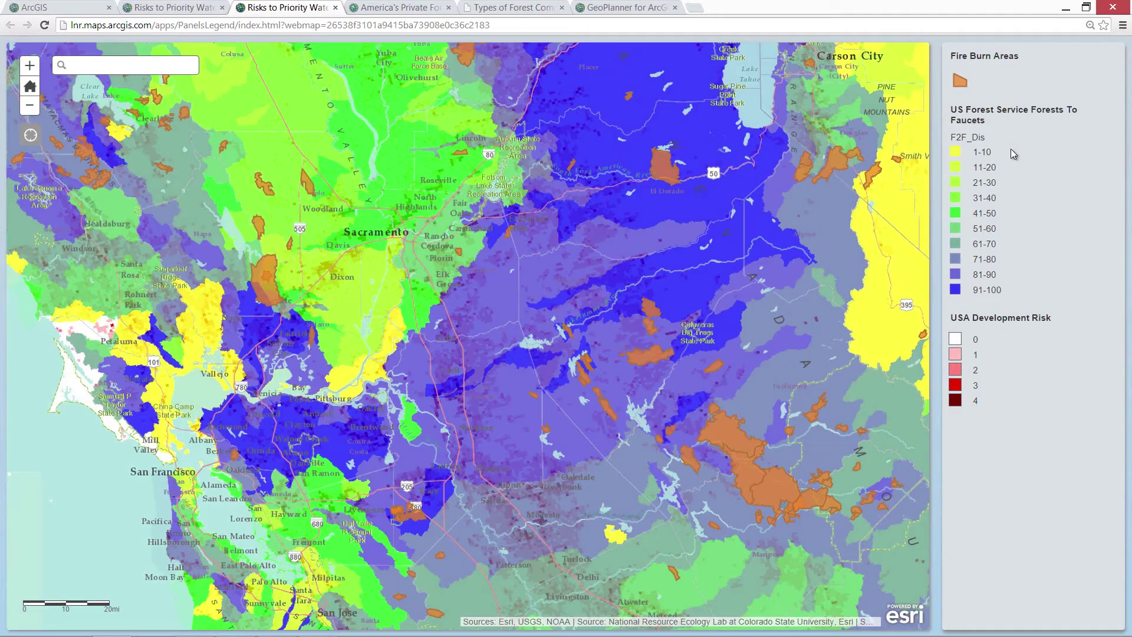
{"action": "left_click", "coordinate": [336, 7]}
Step: Preview the map in the Classic Viewer template and check its available basemaps
{"action": "left_click", "coordinate": [547, 455]}
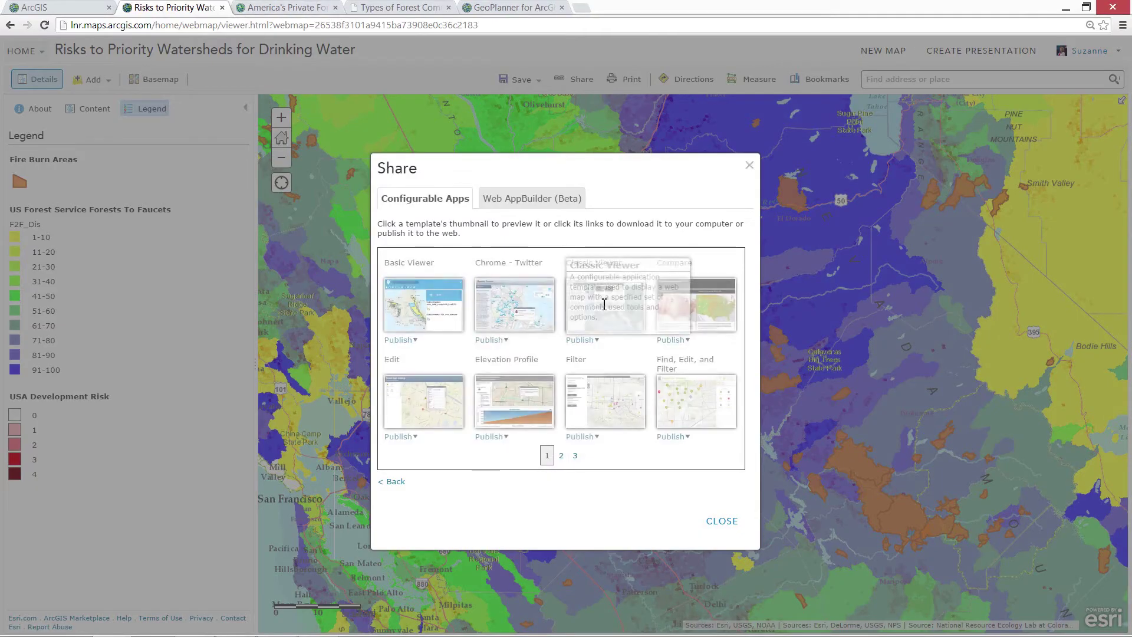
{"action": "left_click", "coordinate": [598, 342]}
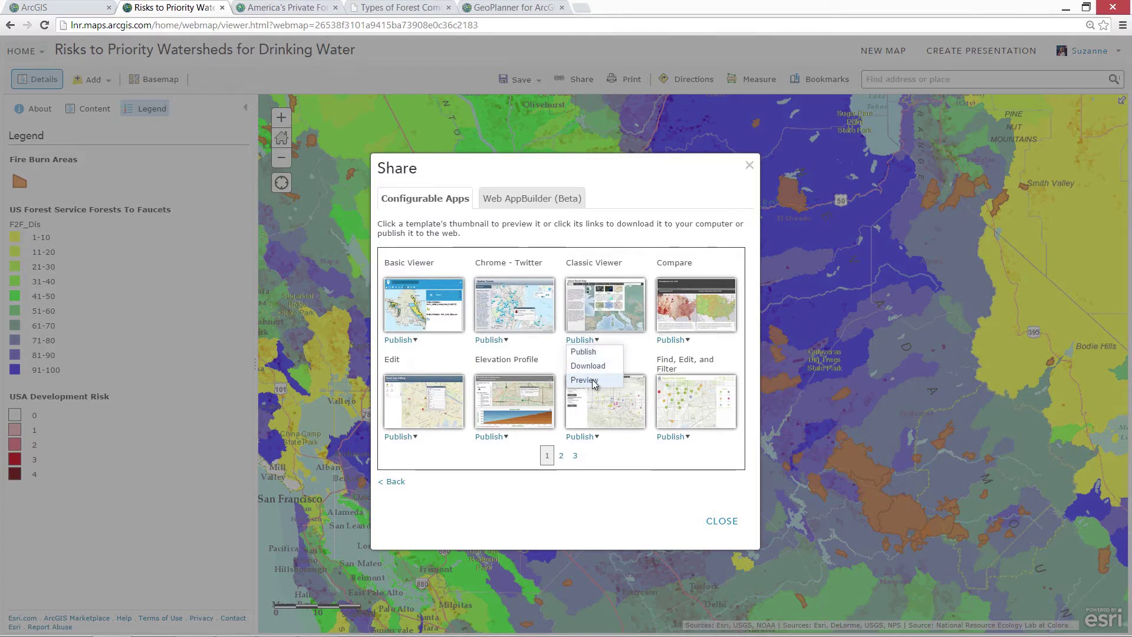
{"action": "left_click", "coordinate": [595, 384]}
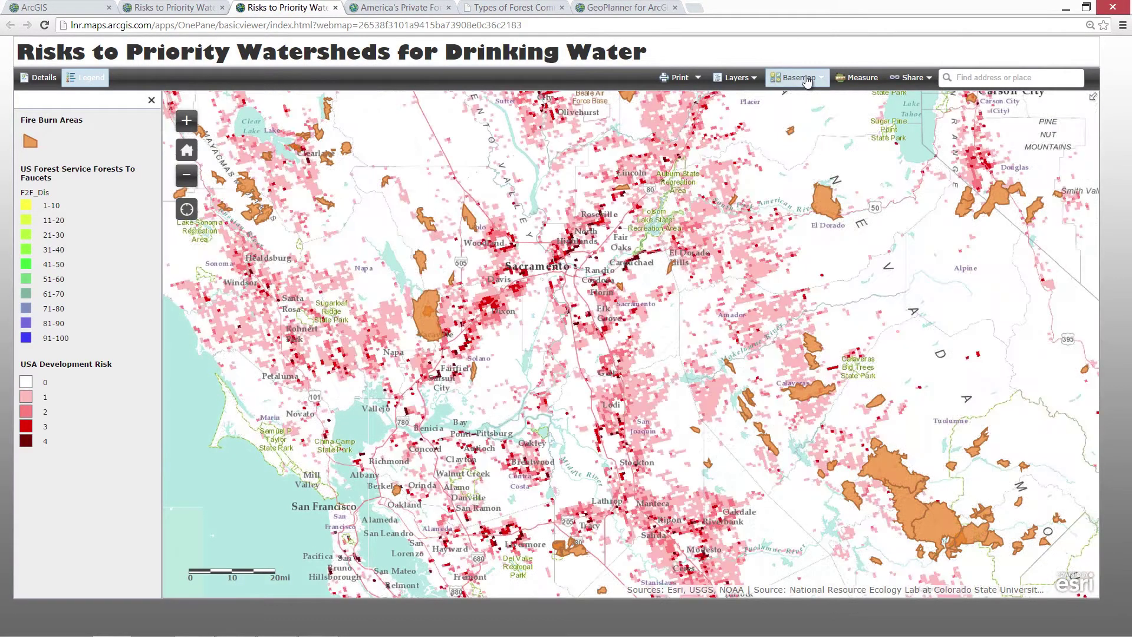
{"action": "left_click", "coordinate": [807, 81]}
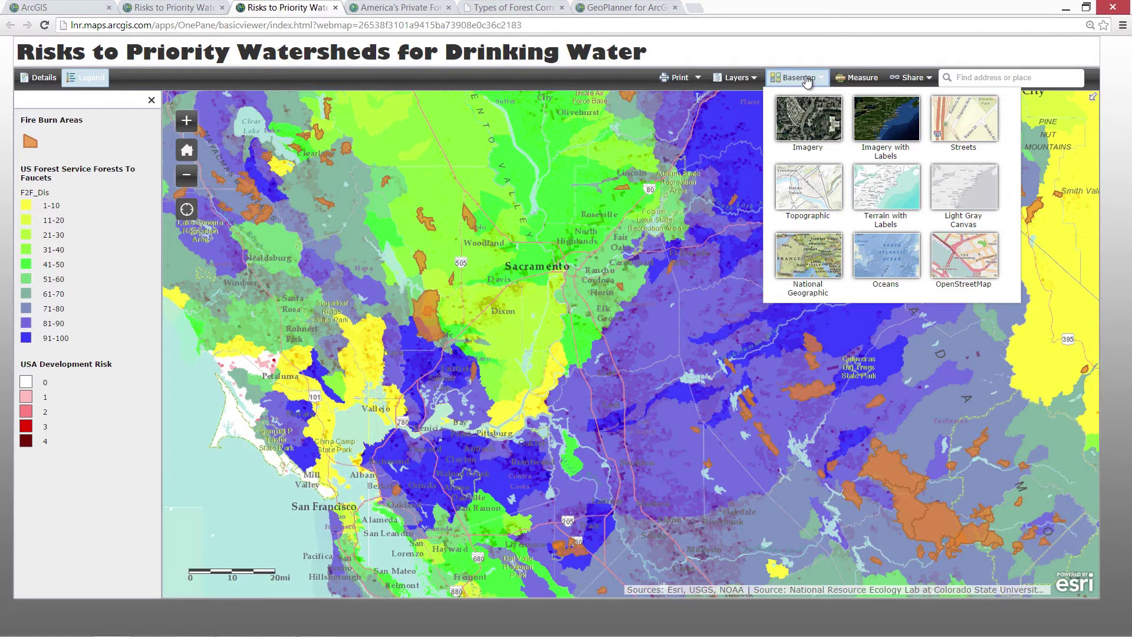
{"action": "left_click", "coordinate": [808, 81]}
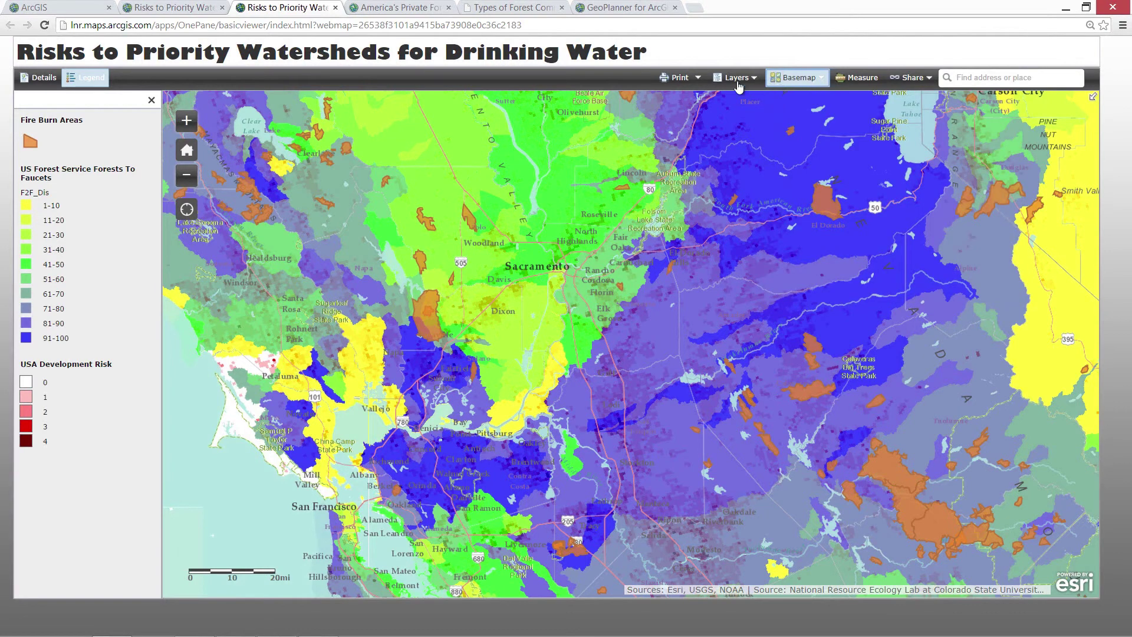
Step: Return to the sharing templates and browse page 3's Story Map and Time Aware templates
{"action": "key", "text": "ctrl+shift+Tab"}
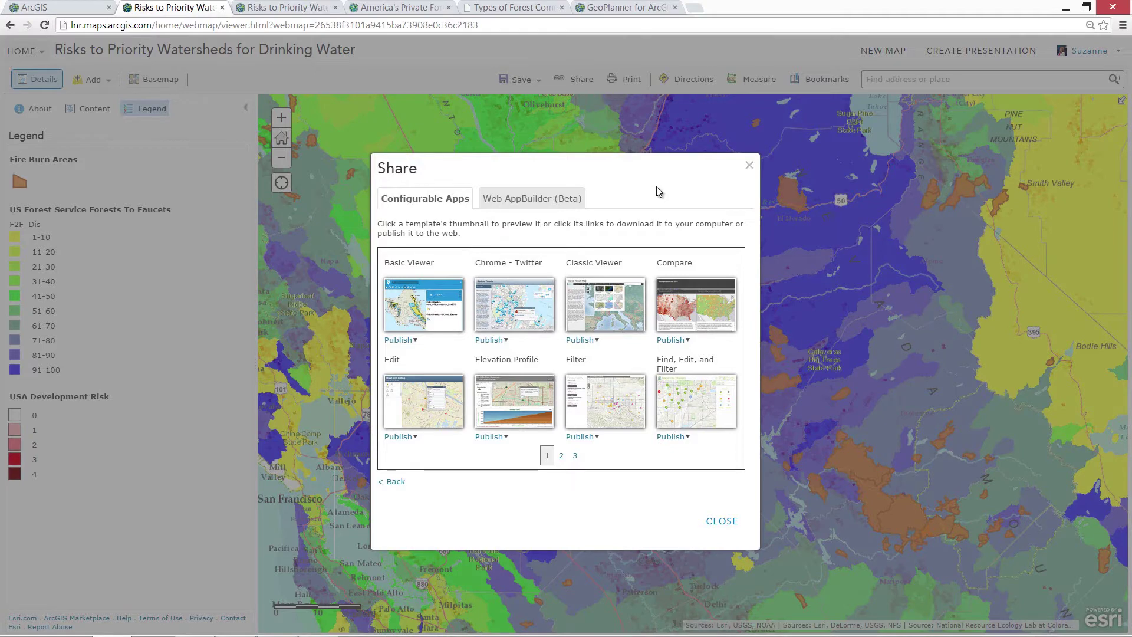
{"action": "left_click", "coordinate": [575, 462]}
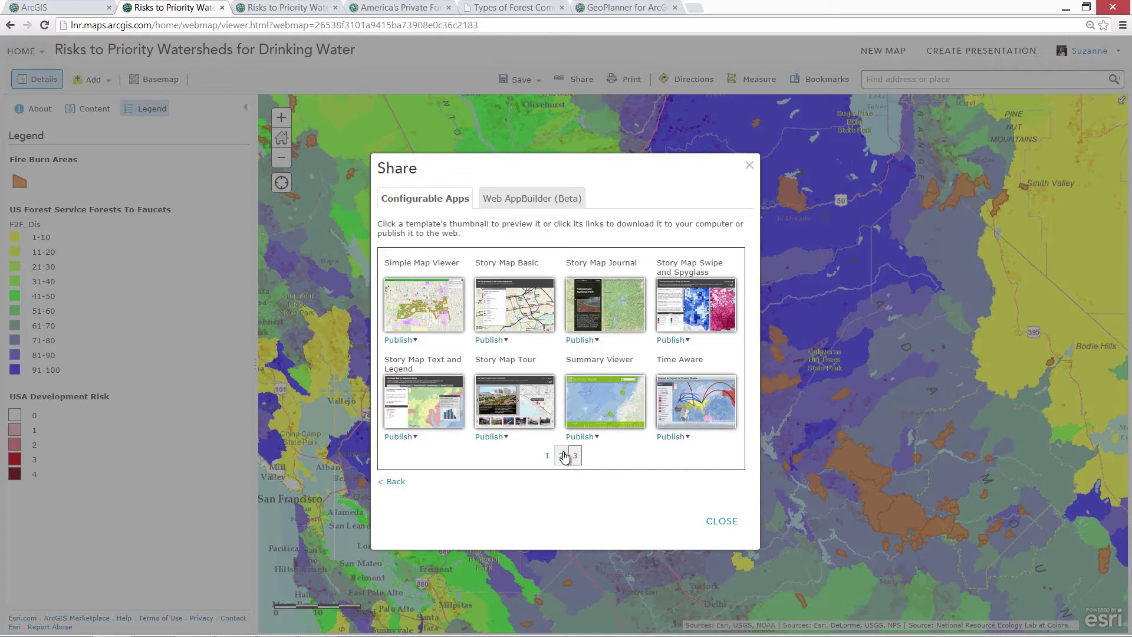
{"action": "left_click", "coordinate": [400, 8]}
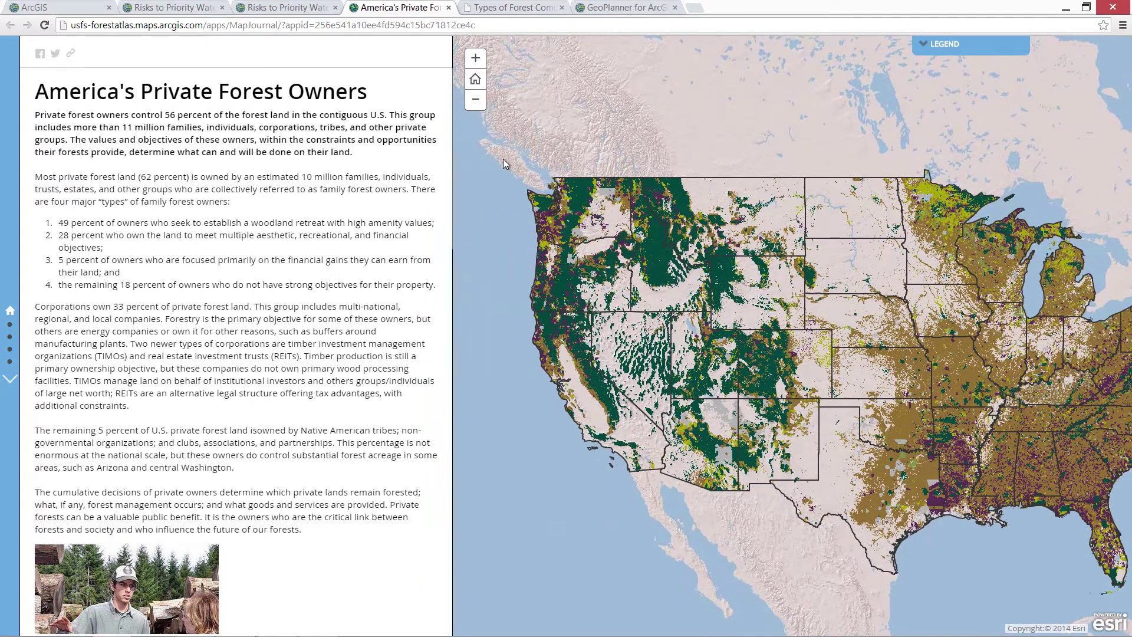
Step: Zoom to the Pacific Northwest and check the forest ownership breakdown for Washington and Oregon
{"action": "left_click_drag", "start_coordinate": [497, 150], "coordinate": [762, 349]}
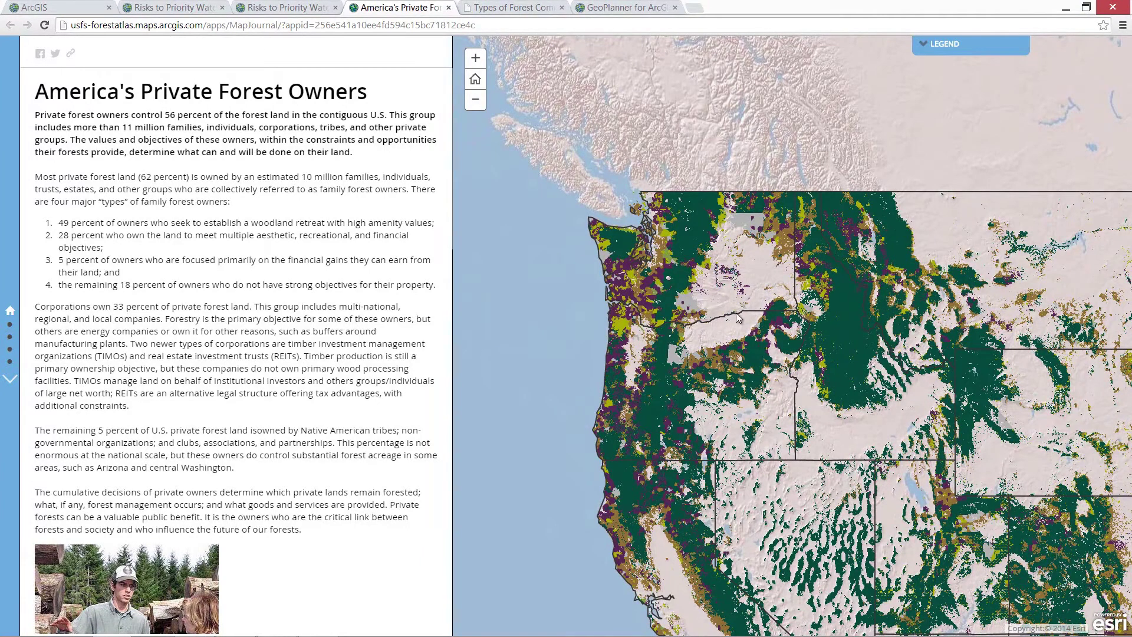
{"action": "left_click", "coordinate": [725, 296]}
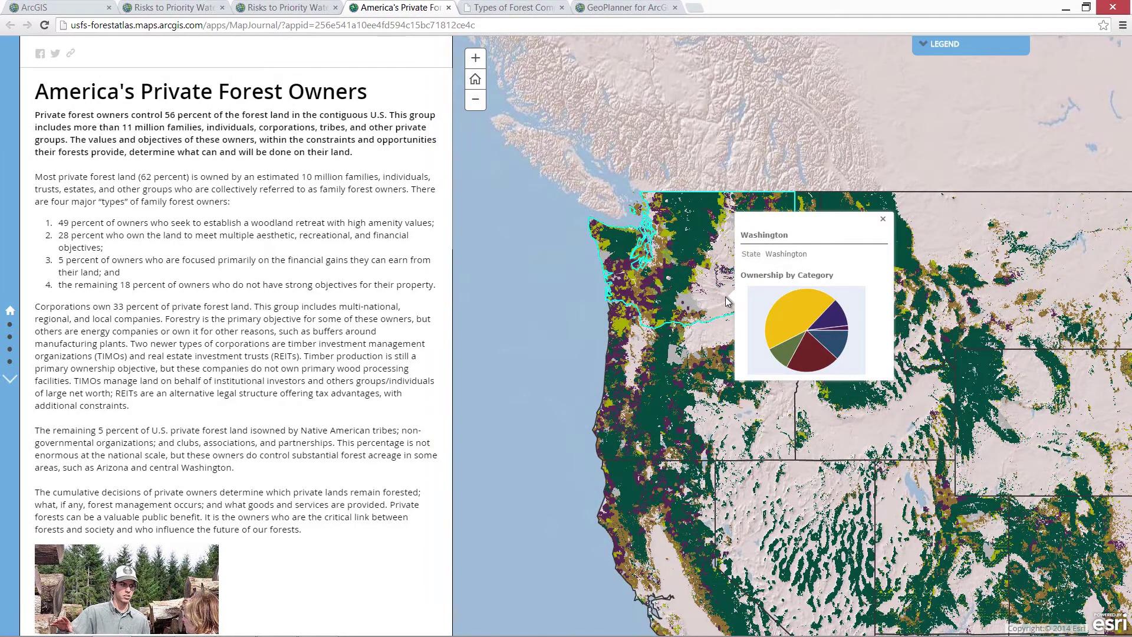
{"action": "left_click", "coordinate": [724, 331]}
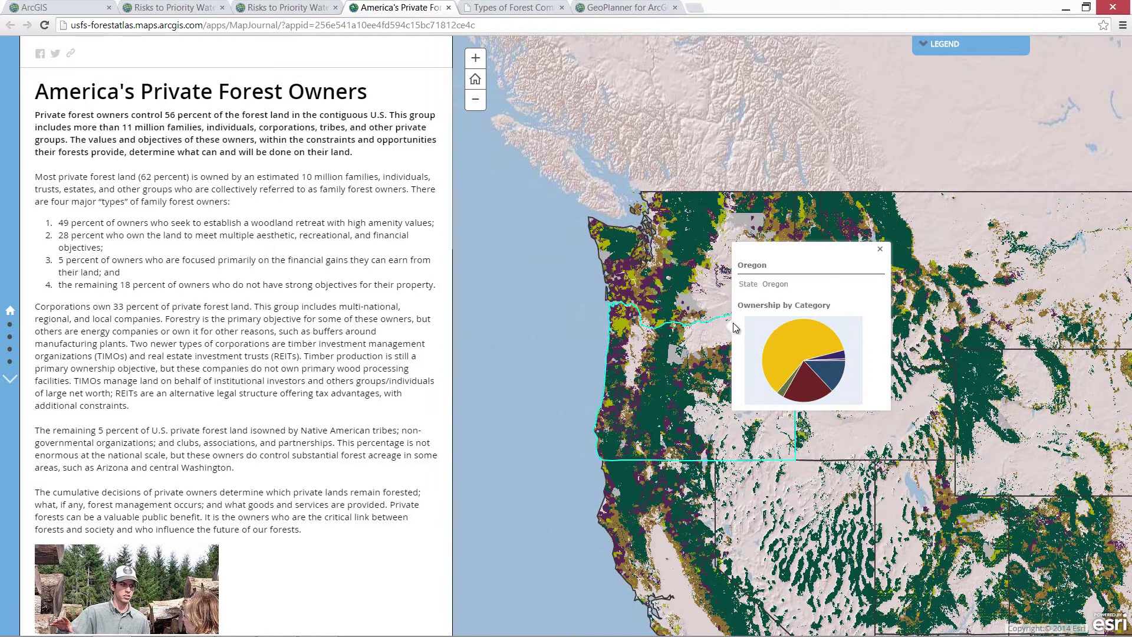
{"action": "left_click", "coordinate": [937, 46]}
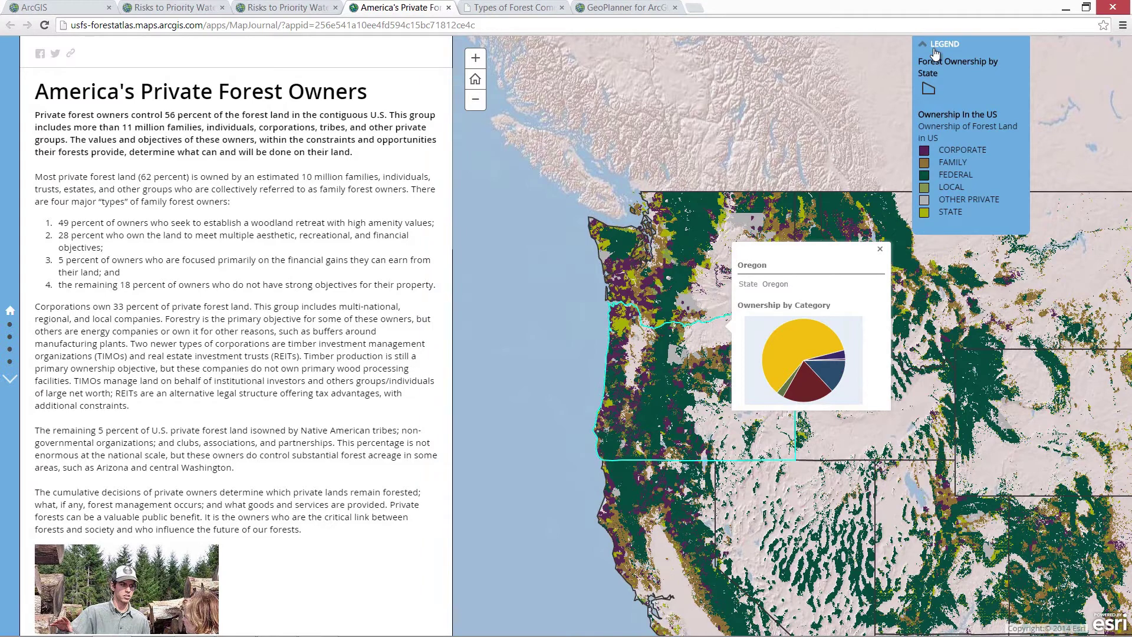
{"action": "left_click", "coordinate": [936, 46]}
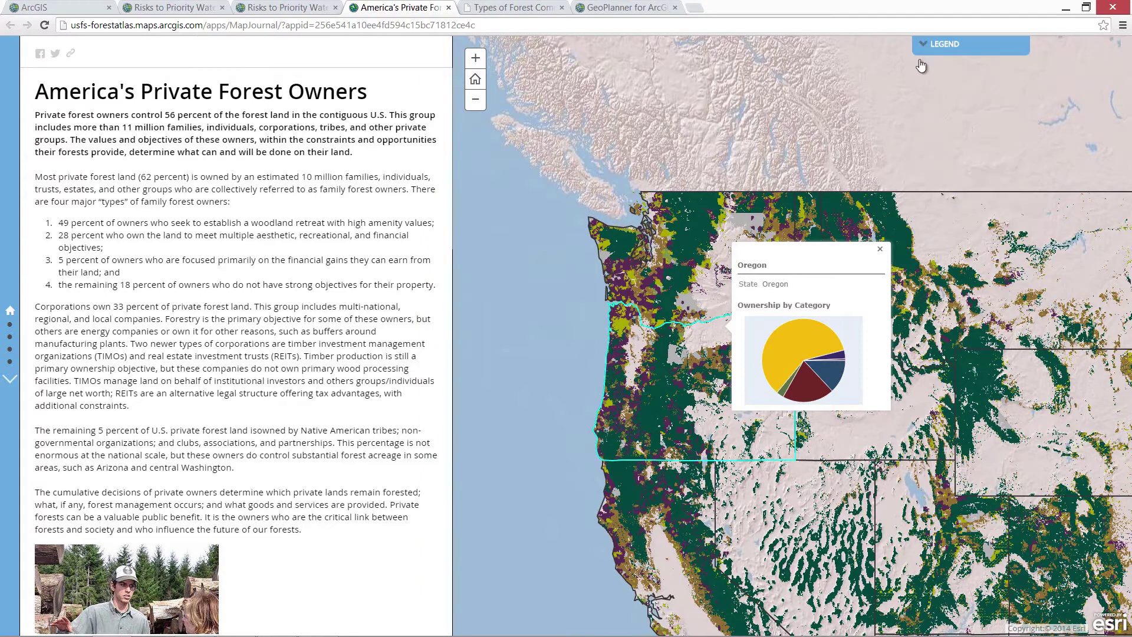
Step: Step past Ownerships by Size to Family Ownership by State and review its legend classes
{"action": "left_click", "coordinate": [10, 326]}
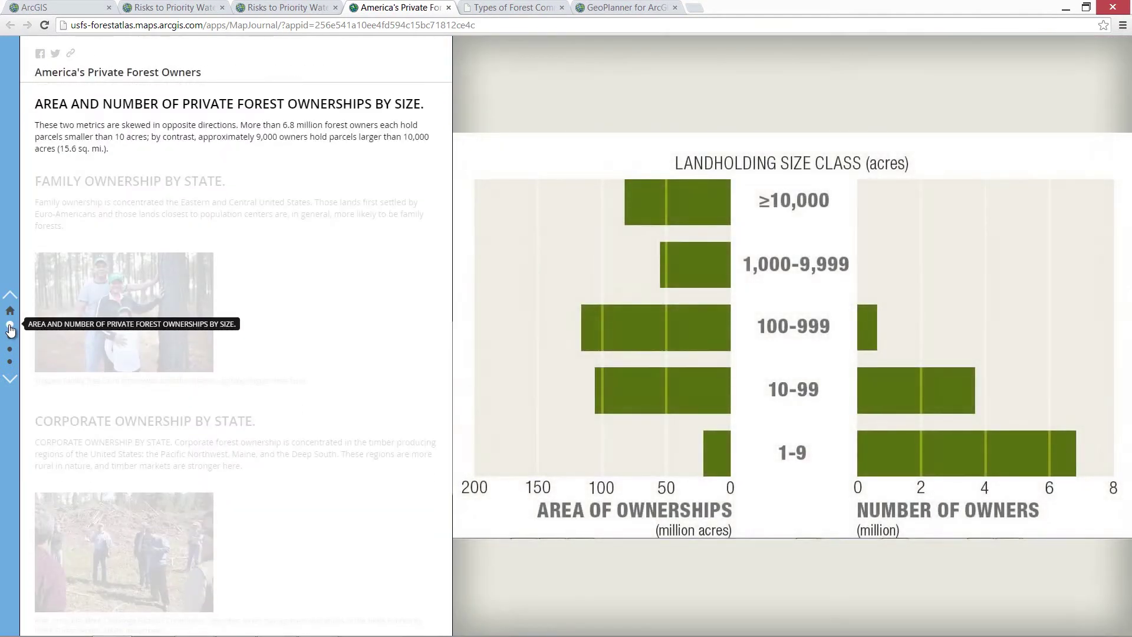
{"action": "left_click", "coordinate": [10, 338]}
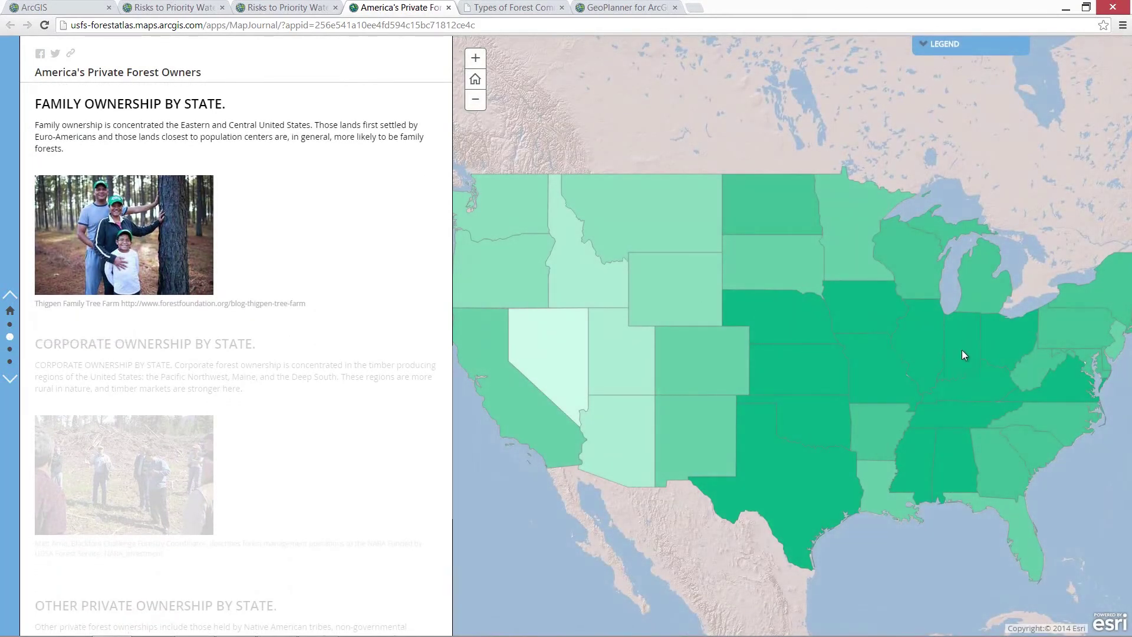
{"action": "left_click", "coordinate": [925, 46]}
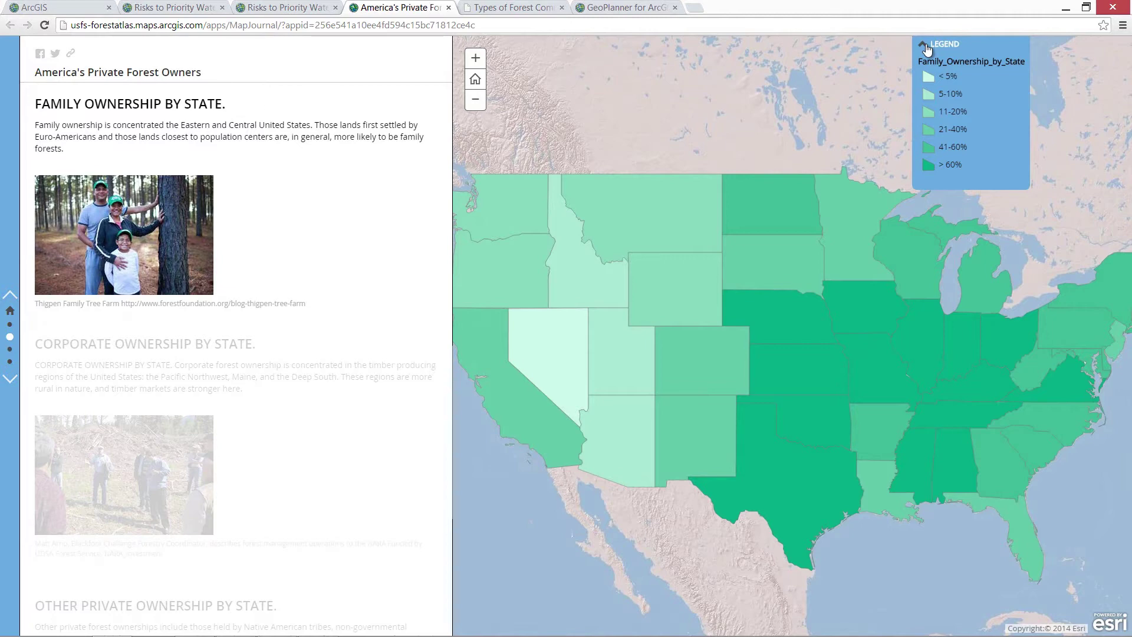
{"action": "left_click", "coordinate": [924, 46]}
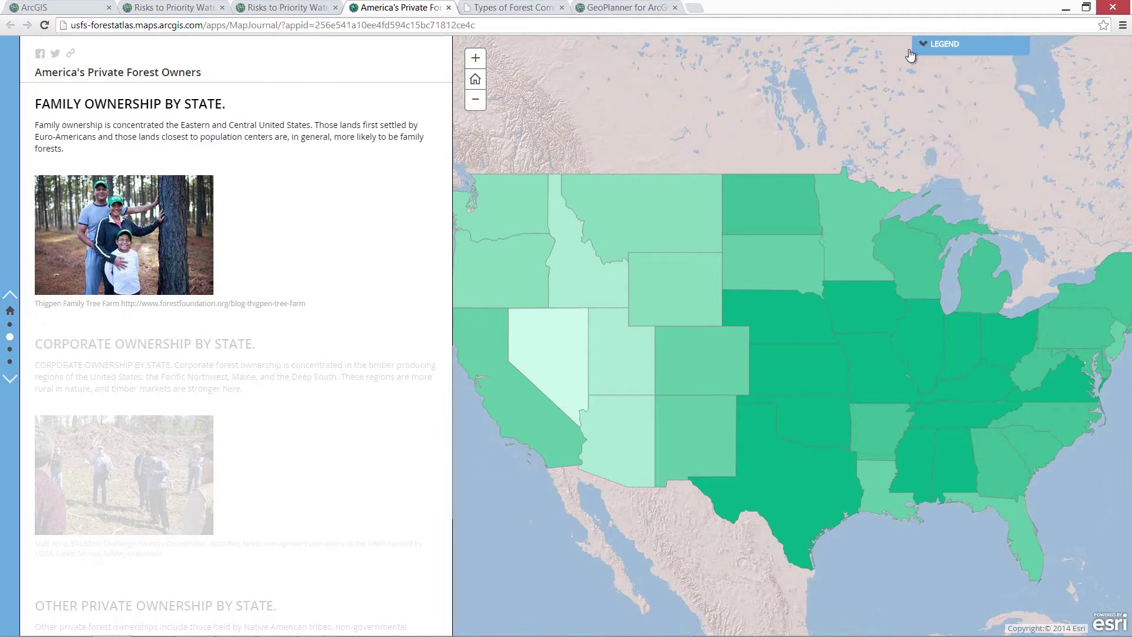
{"action": "left_click", "coordinate": [186, 13]}
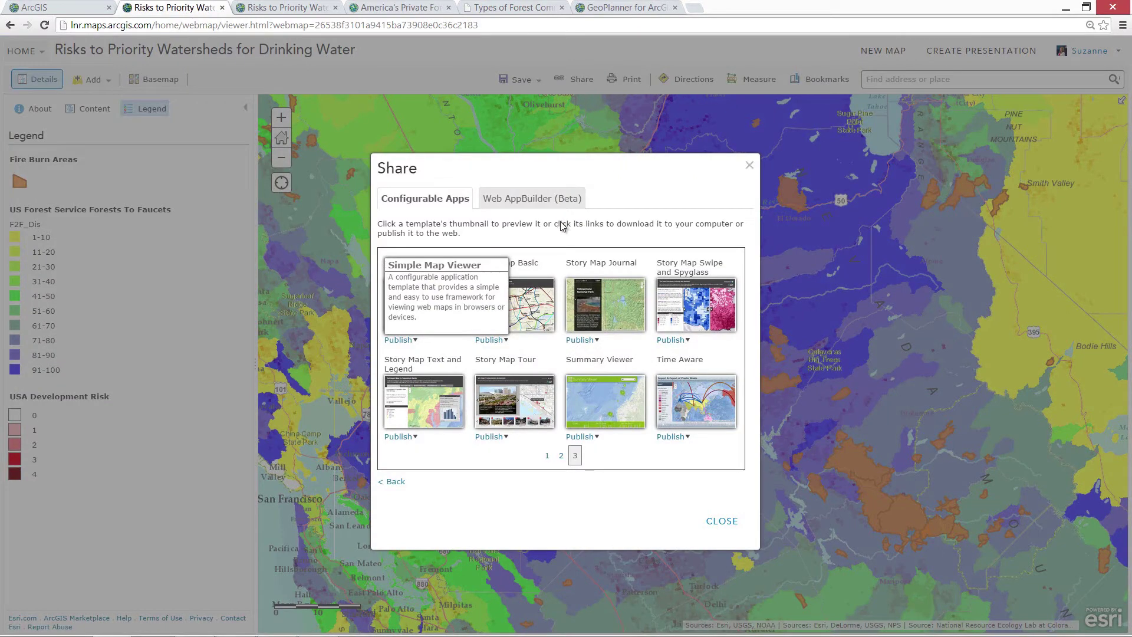
Step: Close the watershed-risk map's Share dialog and bring up the Types of Forest Communities map
{"action": "left_click", "coordinate": [723, 521]}
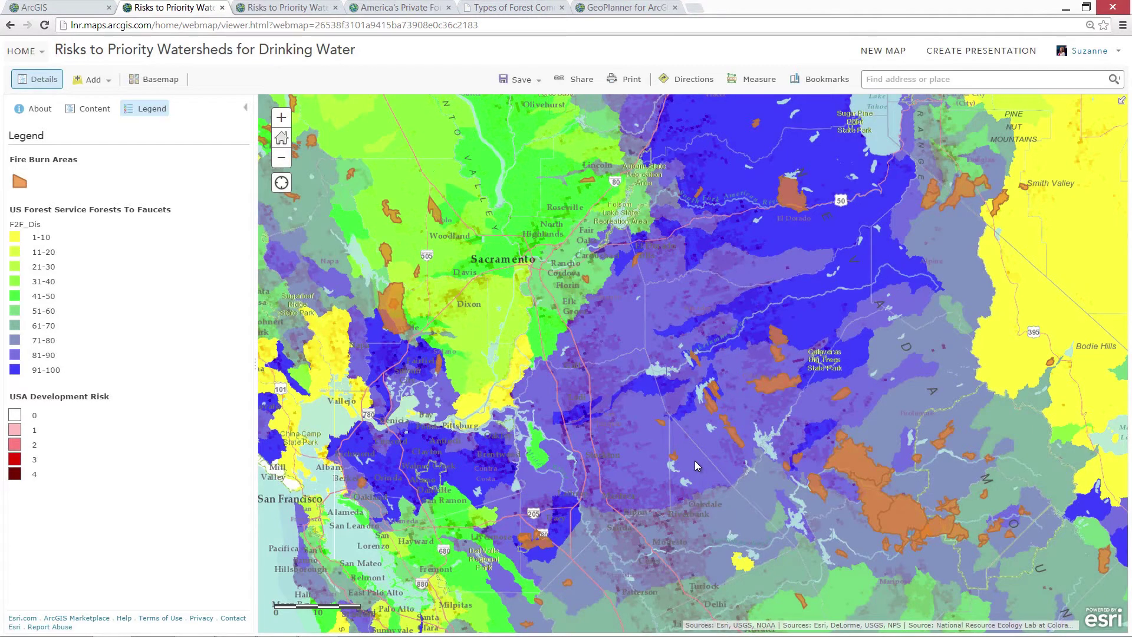
{"action": "left_click", "coordinate": [524, 8]}
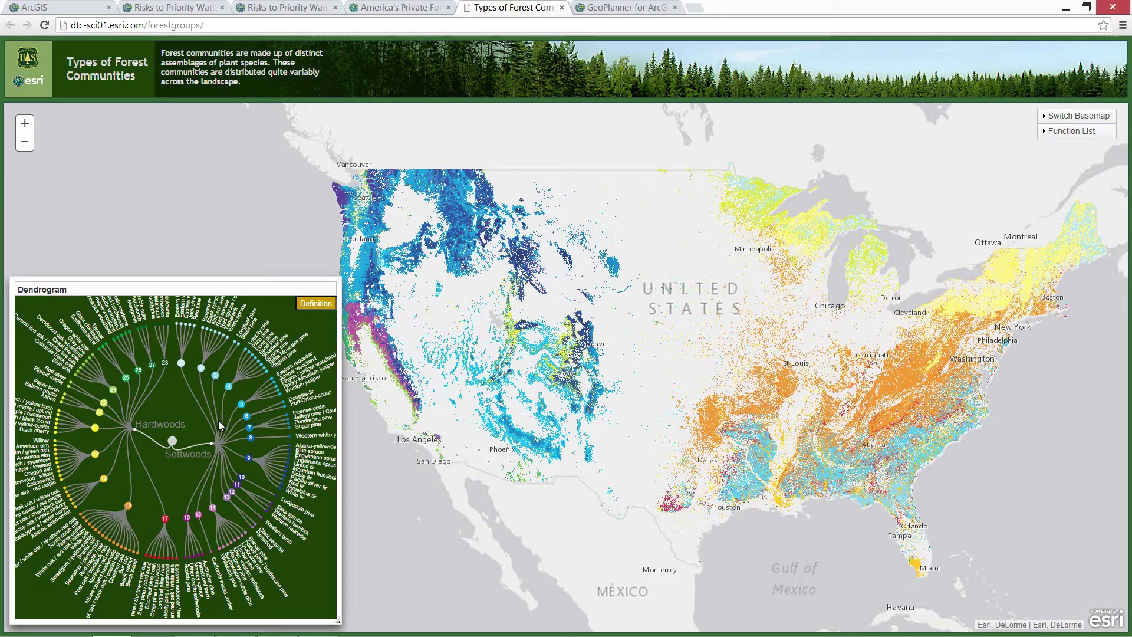
Step: Map hardwood groups, then softwood groups, then Douglas-fir alone, zoomed on the western US
{"action": "left_click", "coordinate": [161, 432]}
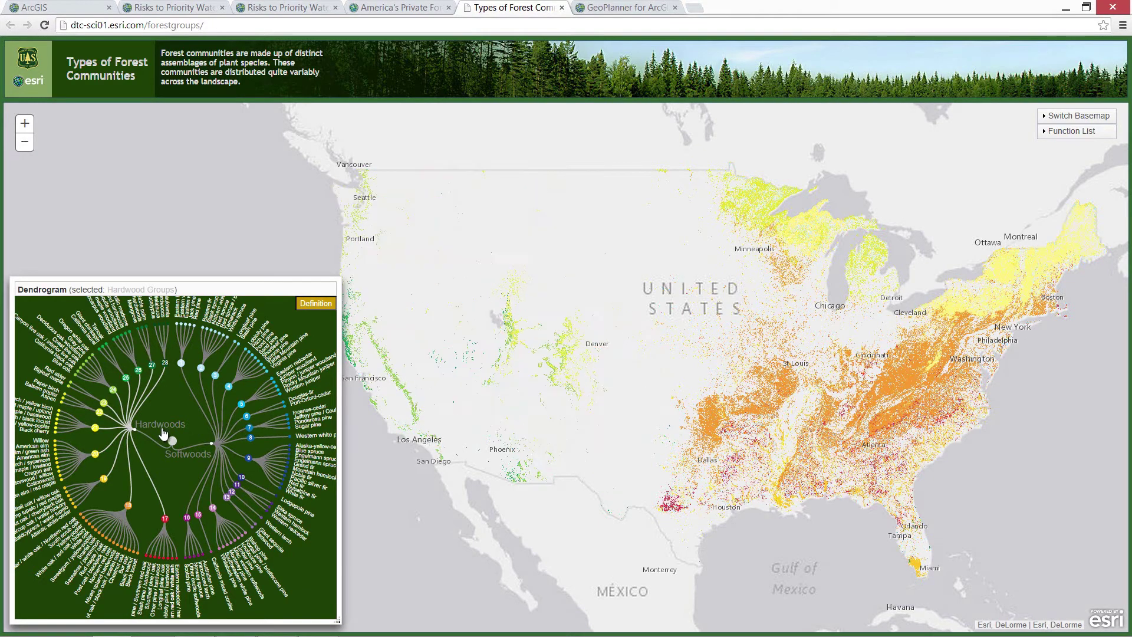
{"action": "left_click", "coordinate": [201, 461]}
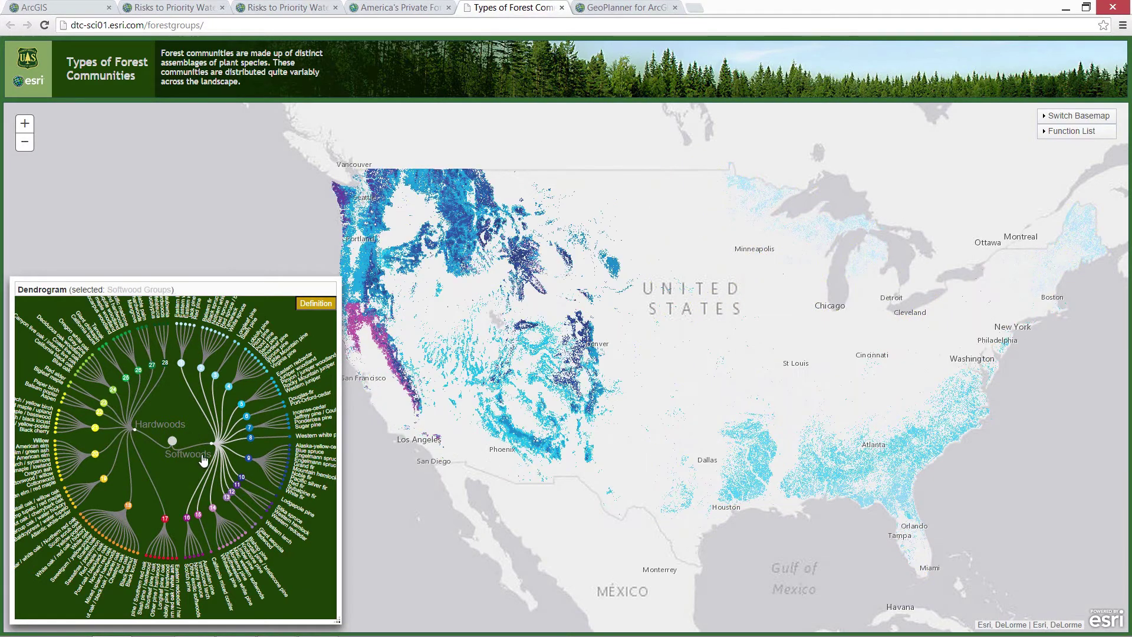
{"action": "scroll", "coordinate": [328, 421], "scroll_direction": "up", "scroll_amount": 3}
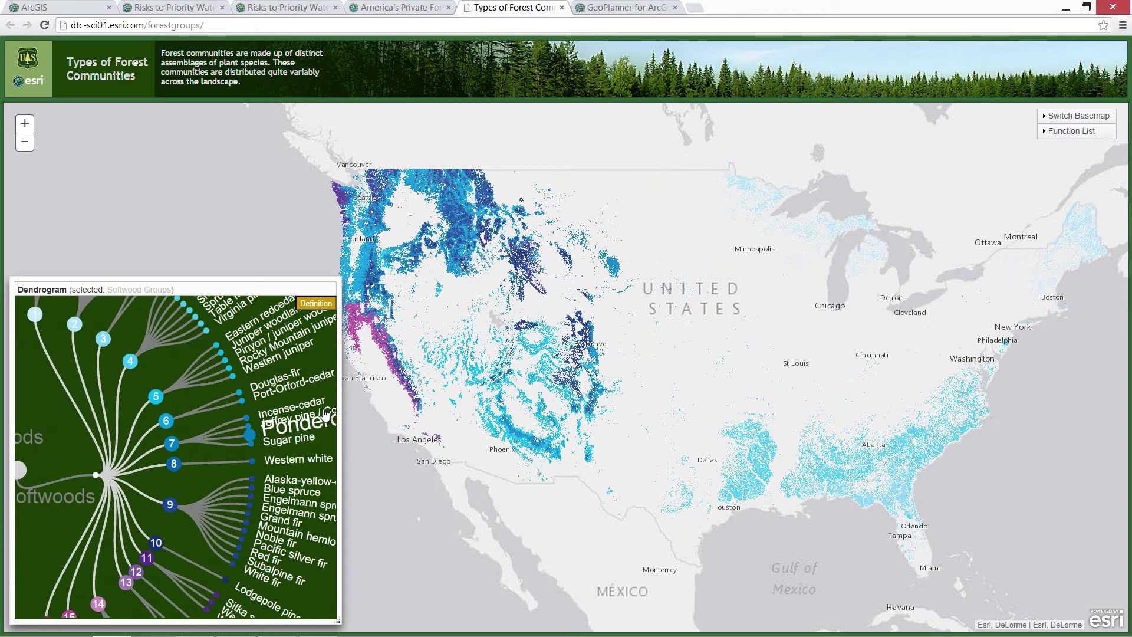
{"action": "left_click", "coordinate": [156, 406]}
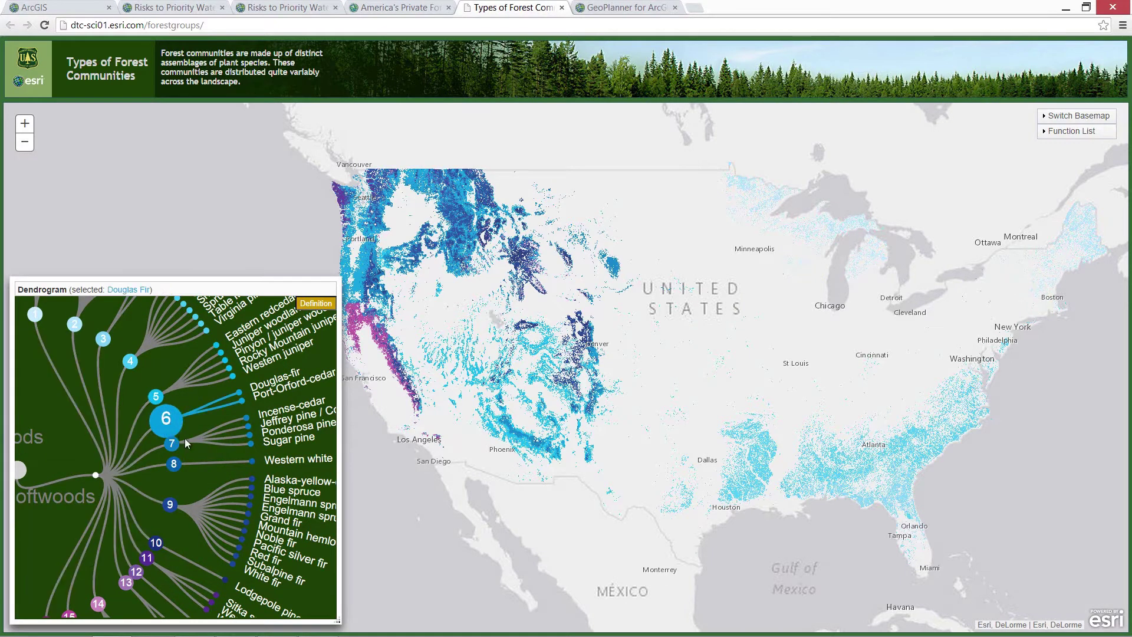
{"action": "left_click_drag", "start_coordinate": [311, 148], "coordinate": [606, 419]}
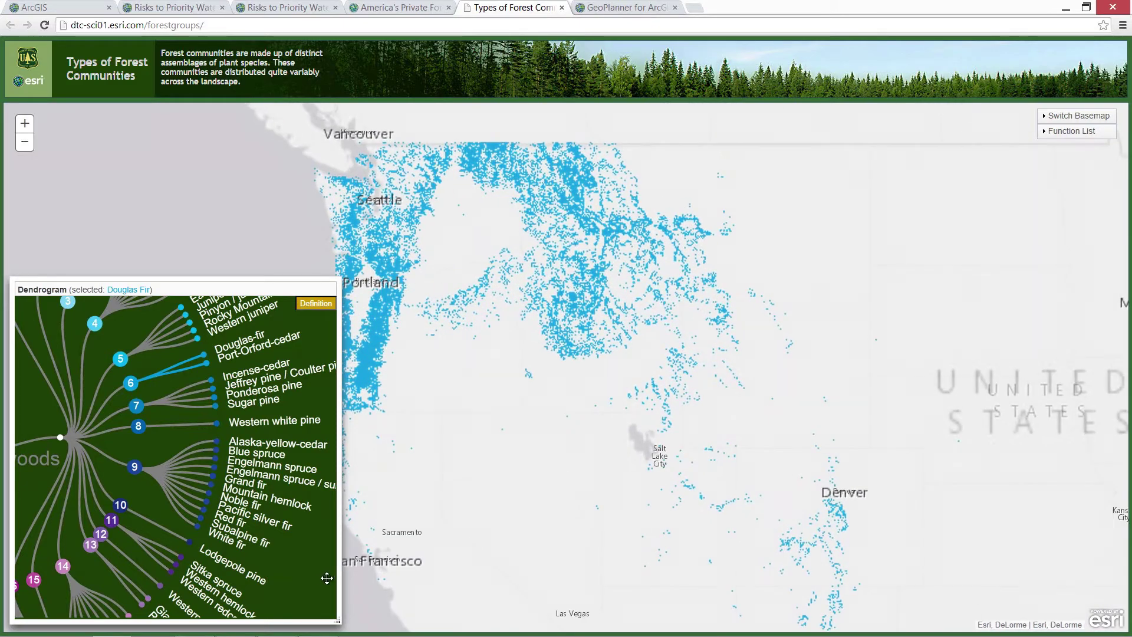
Step: Map Lodgepole pine, Ponderosa pine and Grand fir in turn, then restore all Softwood Groups
{"action": "left_click", "coordinate": [240, 571]}
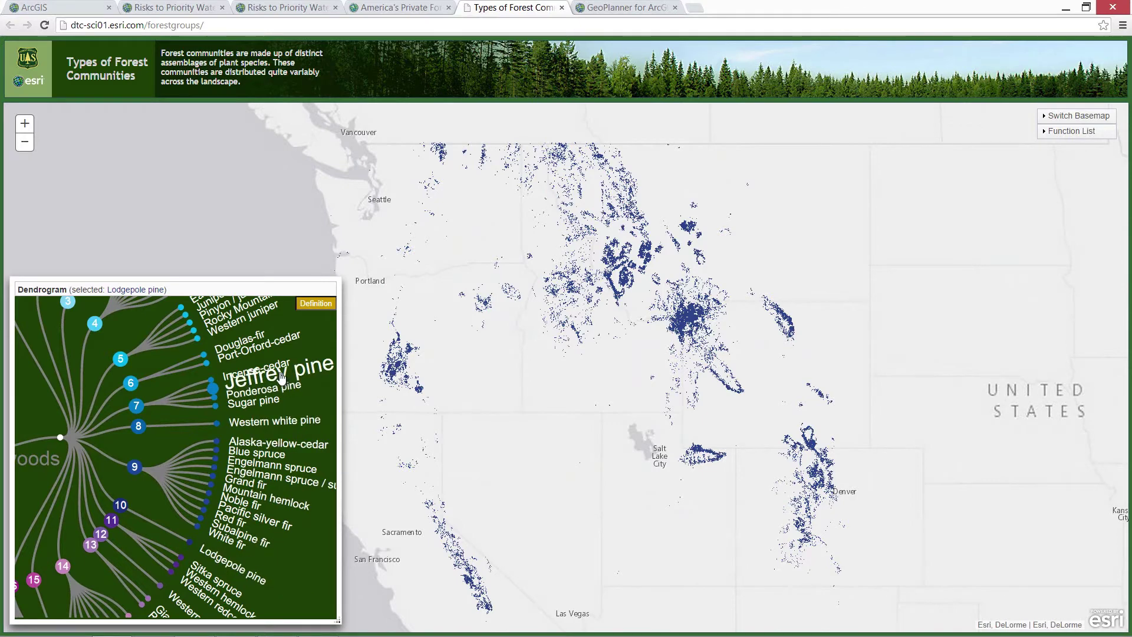
{"action": "left_click", "coordinate": [283, 389]}
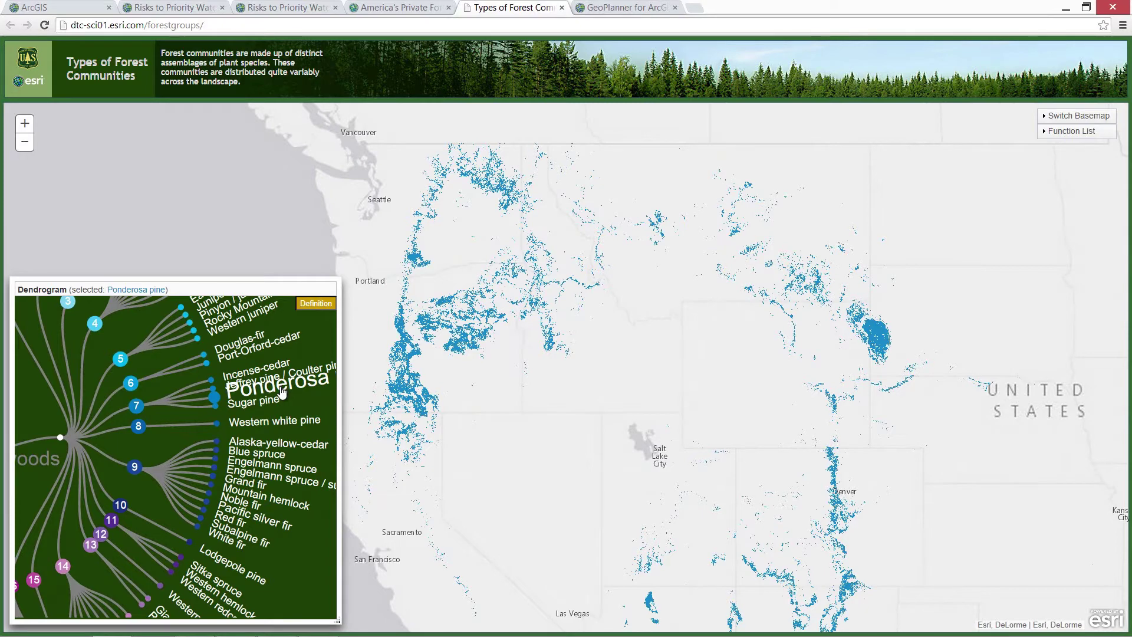
{"action": "left_click", "coordinate": [254, 484]}
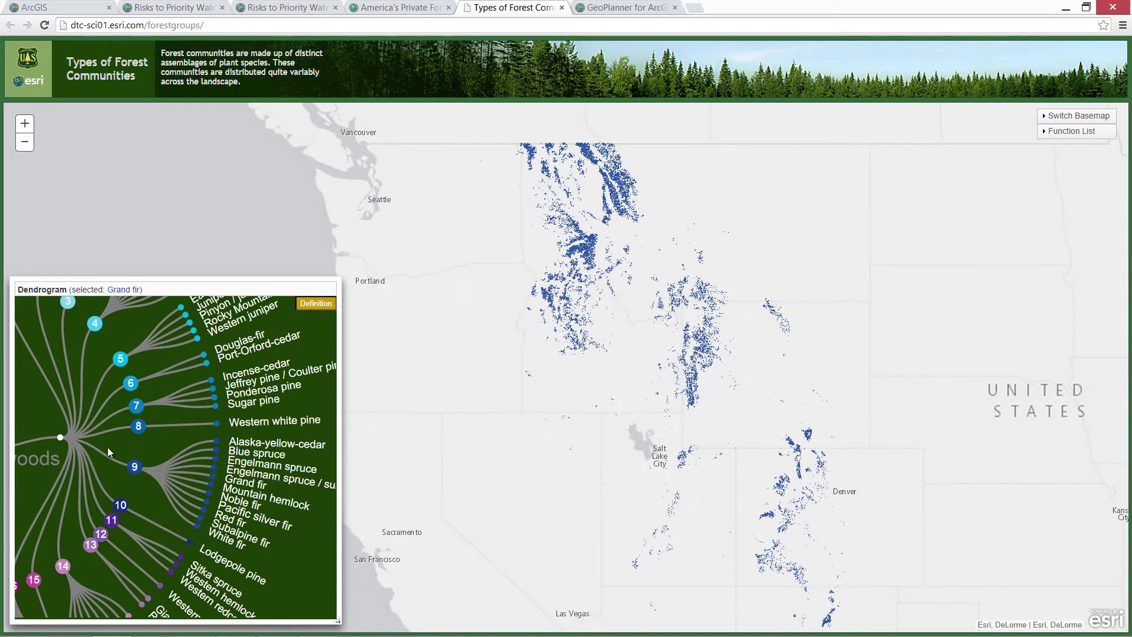
{"action": "left_click_drag", "start_coordinate": [127, 442], "coordinate": [232, 447]}
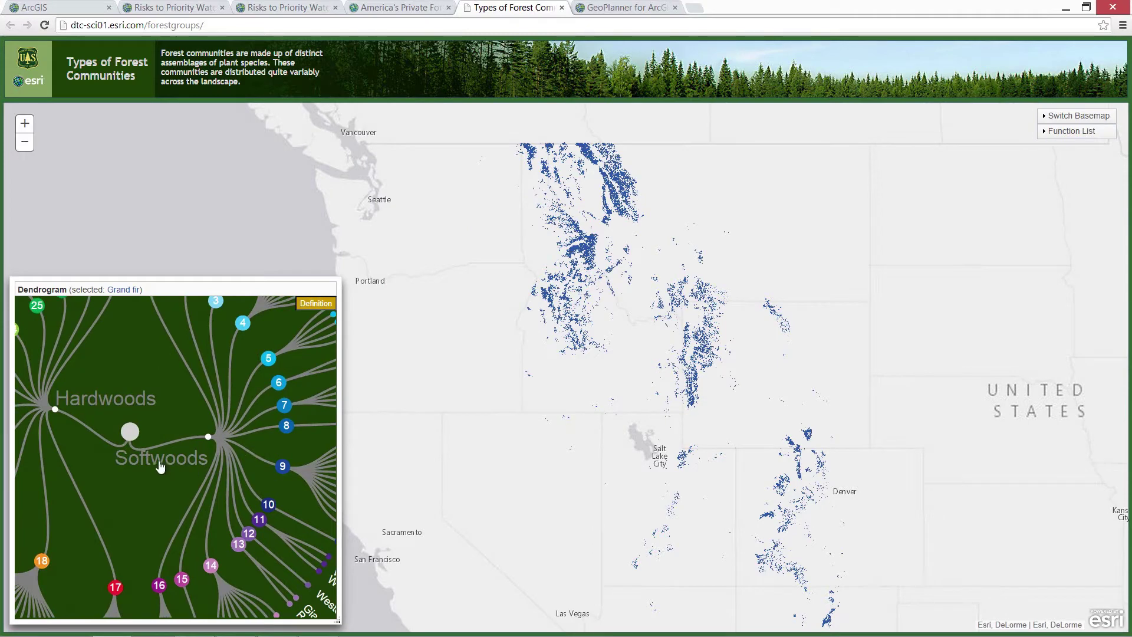
{"action": "left_click", "coordinate": [161, 467]}
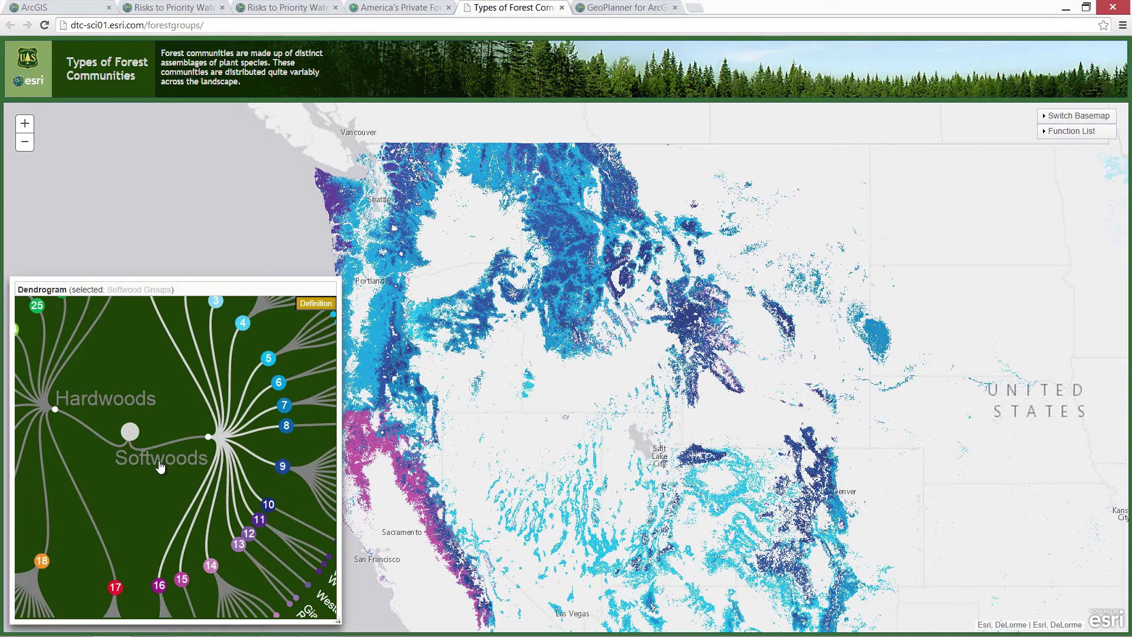
{"action": "left_click", "coordinate": [613, 16]}
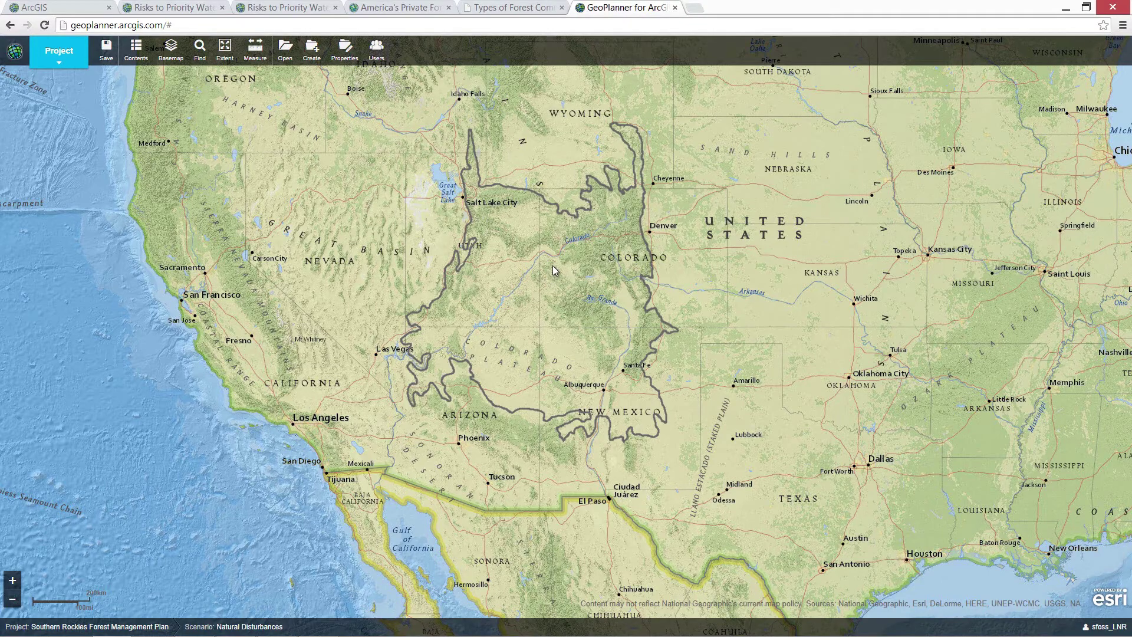
Step: Use a Terrain with Labels basemap, turn on the Active Scenario layer and expand its legend
{"action": "scroll", "coordinate": [553, 268], "scroll_direction": "up", "scroll_amount": 2}
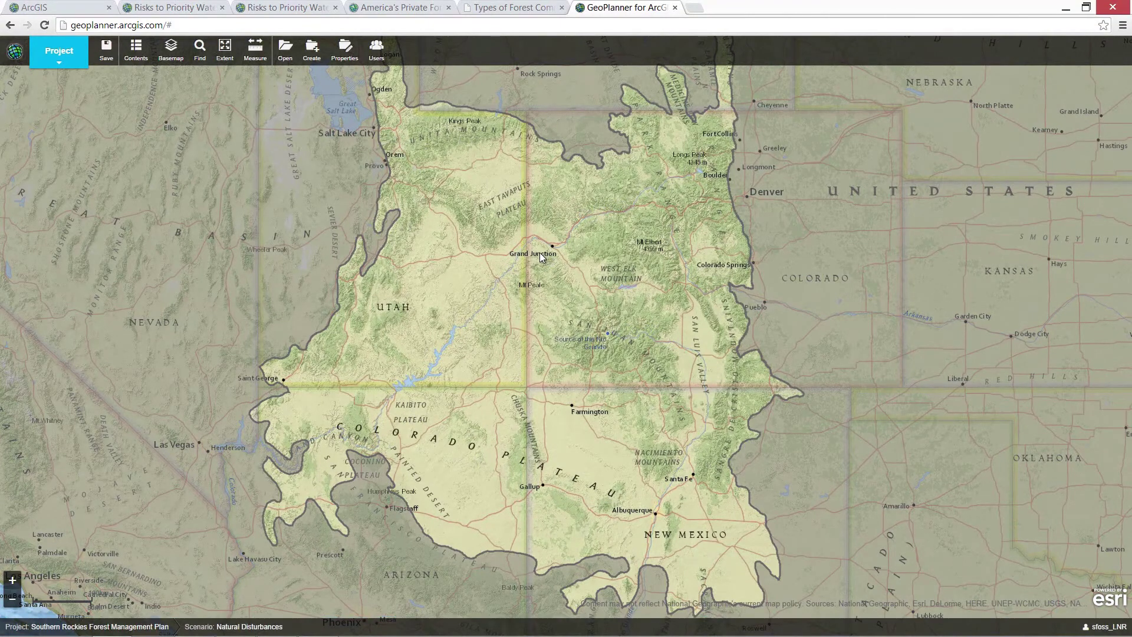
{"action": "left_click", "coordinate": [171, 50]}
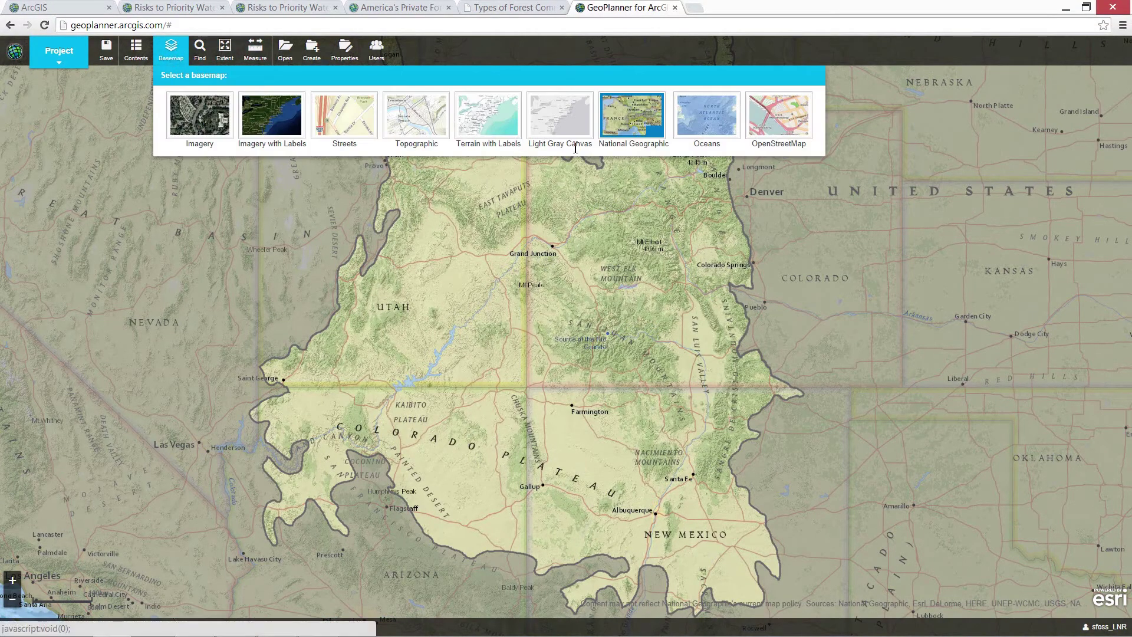
{"action": "left_click", "coordinate": [494, 120]}
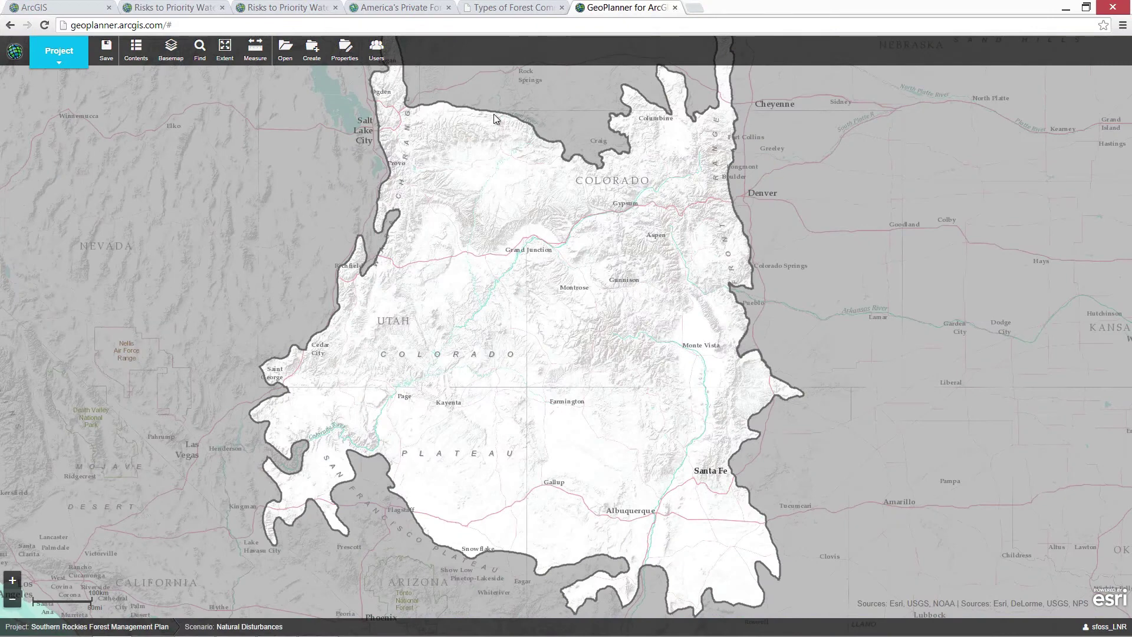
{"action": "left_click", "coordinate": [137, 57]}
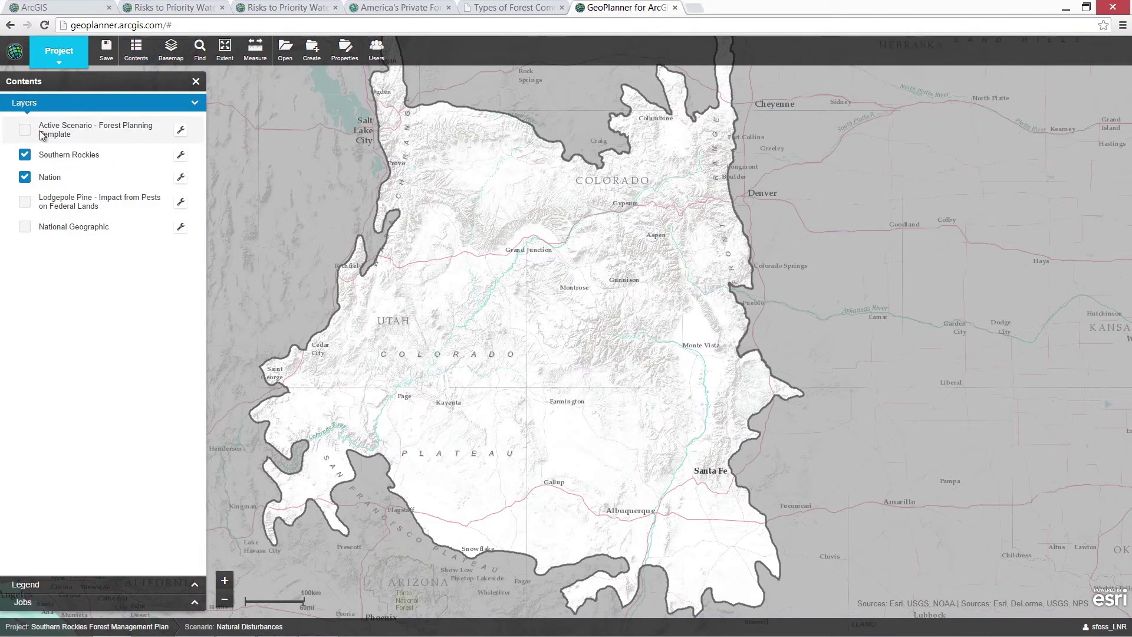
{"action": "left_click", "coordinate": [25, 132]}
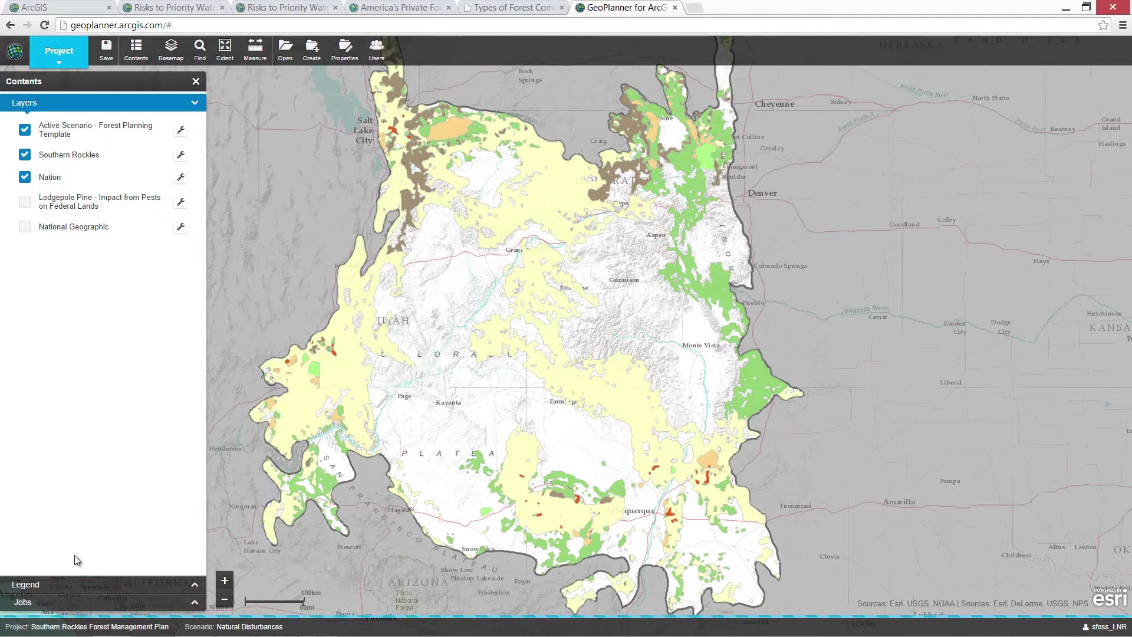
{"action": "left_click", "coordinate": [44, 586]}
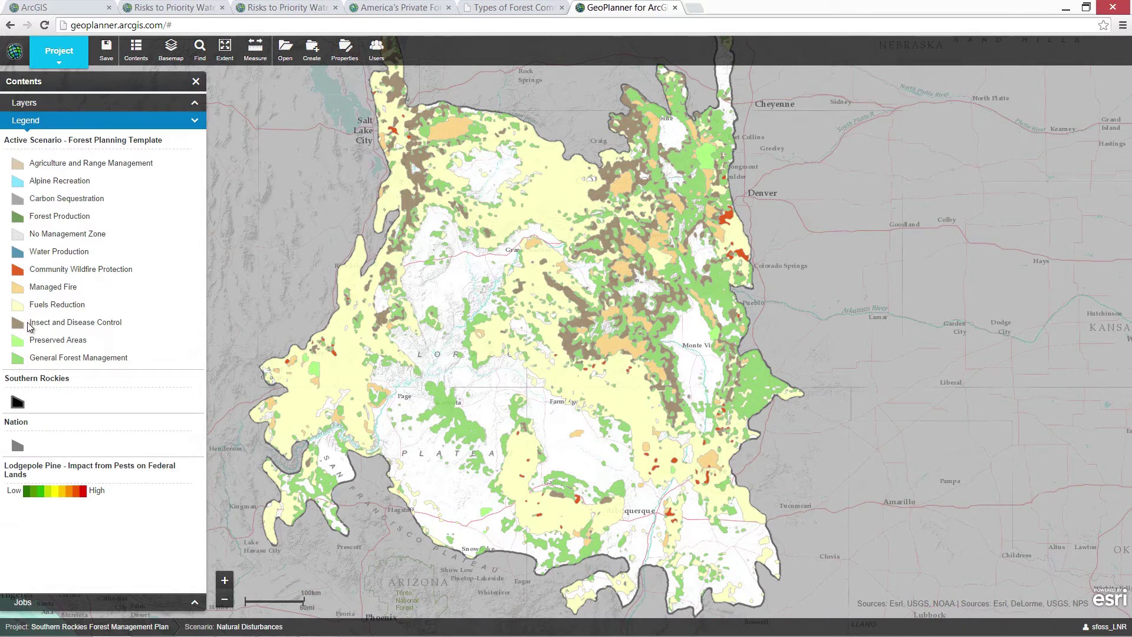
{"action": "left_click", "coordinate": [729, 217]}
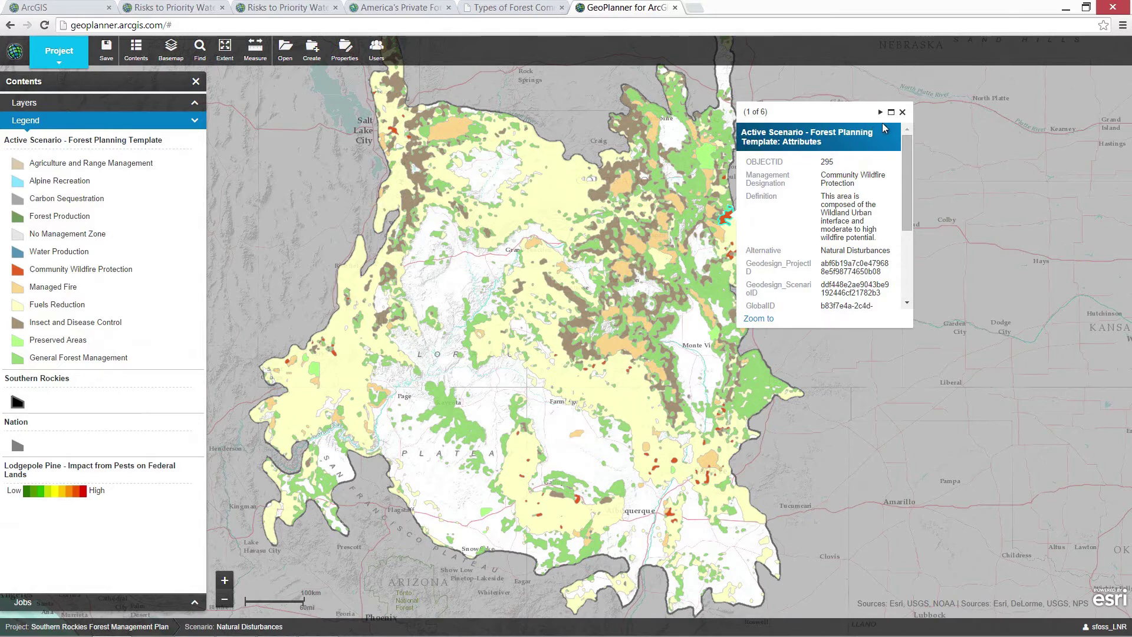
{"action": "left_click", "coordinate": [902, 112]}
{"action": "left_click", "coordinate": [100, 106]}
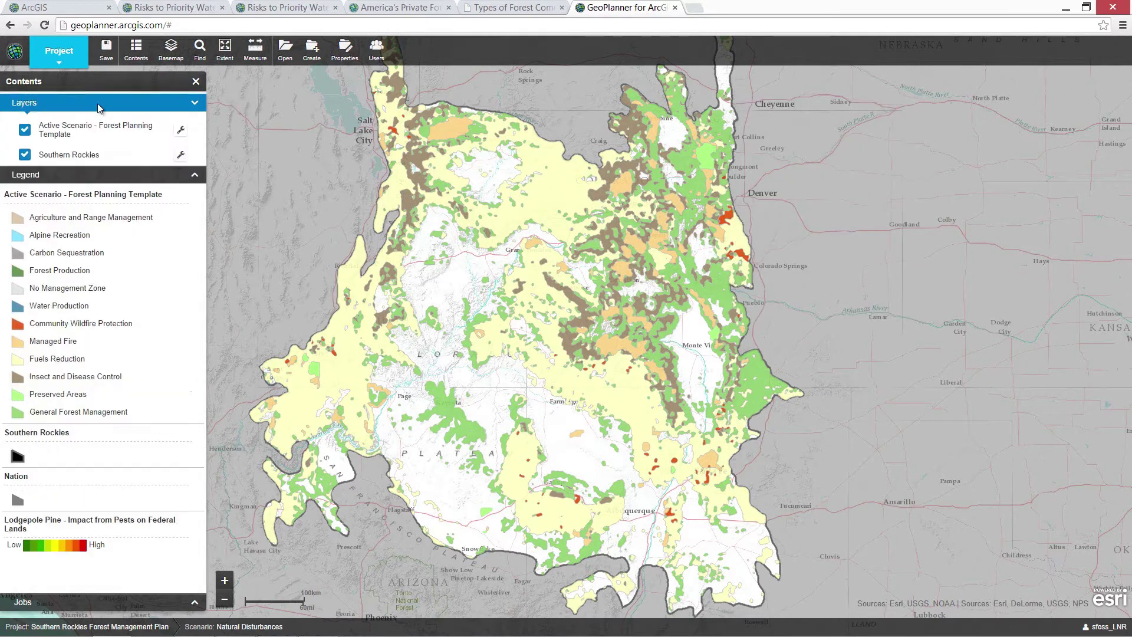
Step: Switch to Assess mode, hide Active Scenario, and open the Lodgepole Pine model in Modeler
{"action": "left_click", "coordinate": [61, 50]}
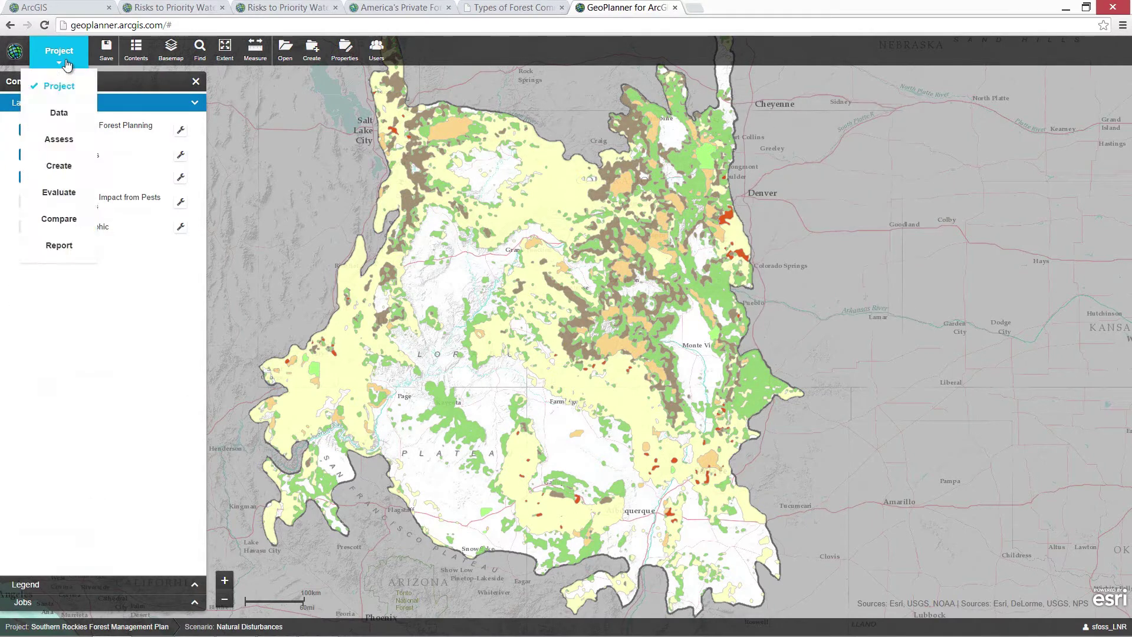
{"action": "left_click", "coordinate": [59, 139]}
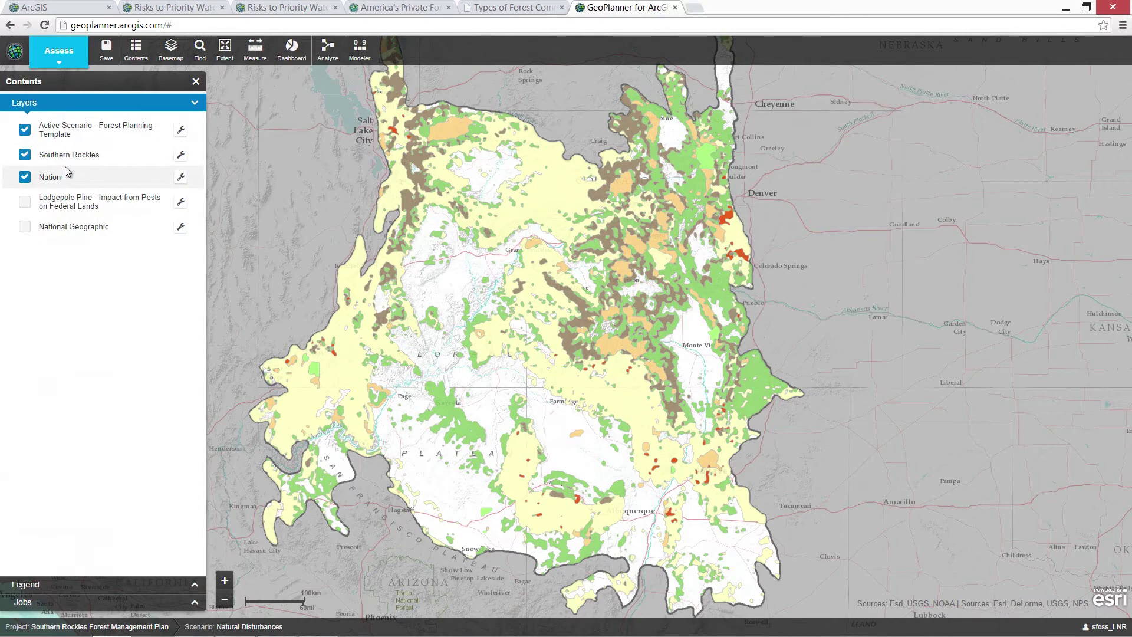
{"action": "left_click", "coordinate": [25, 131]}
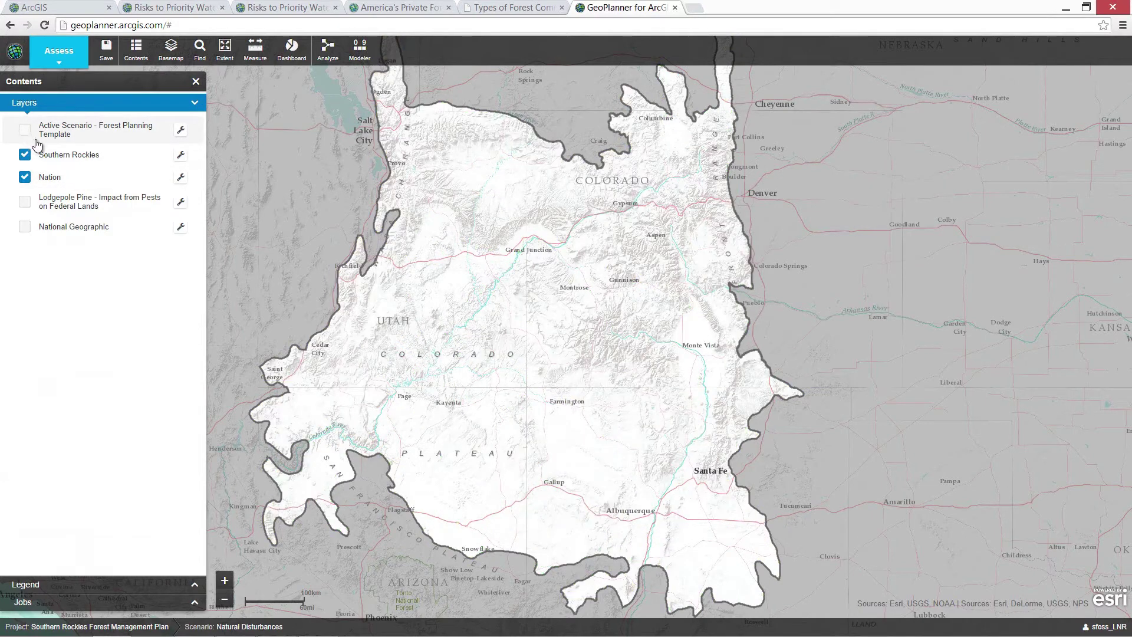
{"action": "left_click", "coordinate": [181, 202]}
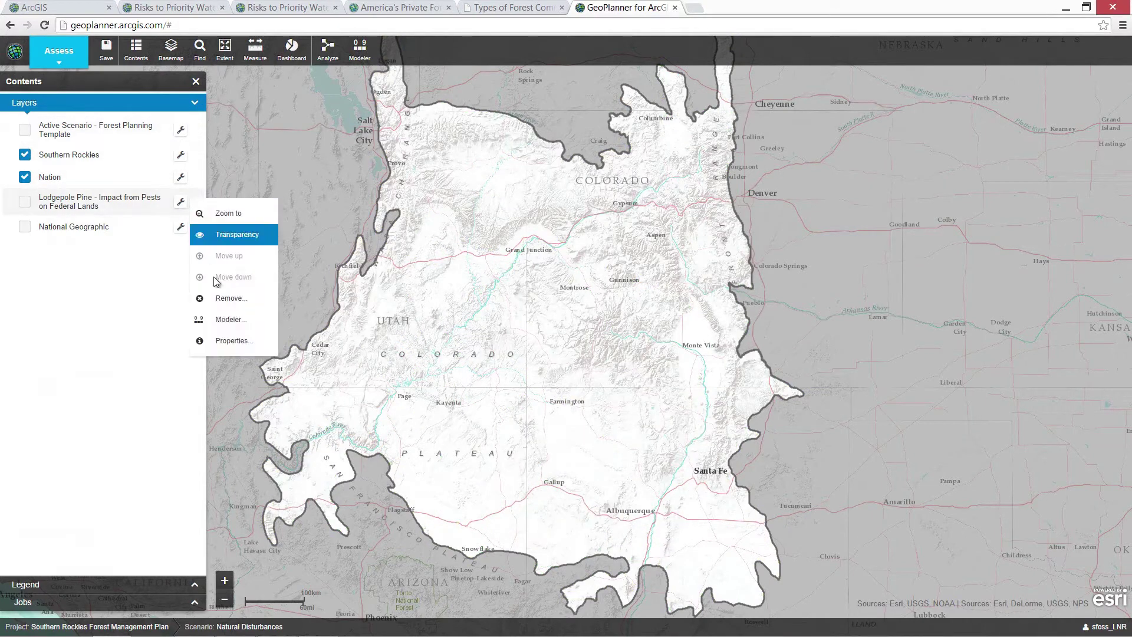
{"action": "left_click", "coordinate": [235, 320]}
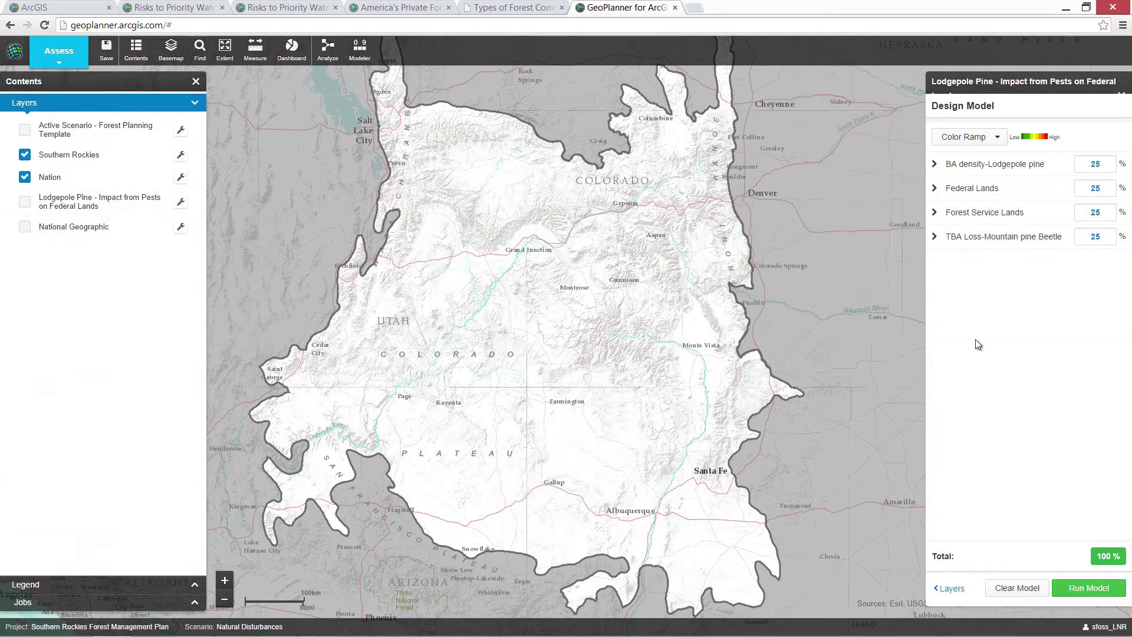
Step: Preview the BA density-Aspen, Federal Lands, Mountain pine Beetle and Lodgepole pine layers, then return to weighting
{"action": "left_click", "coordinate": [954, 589]}
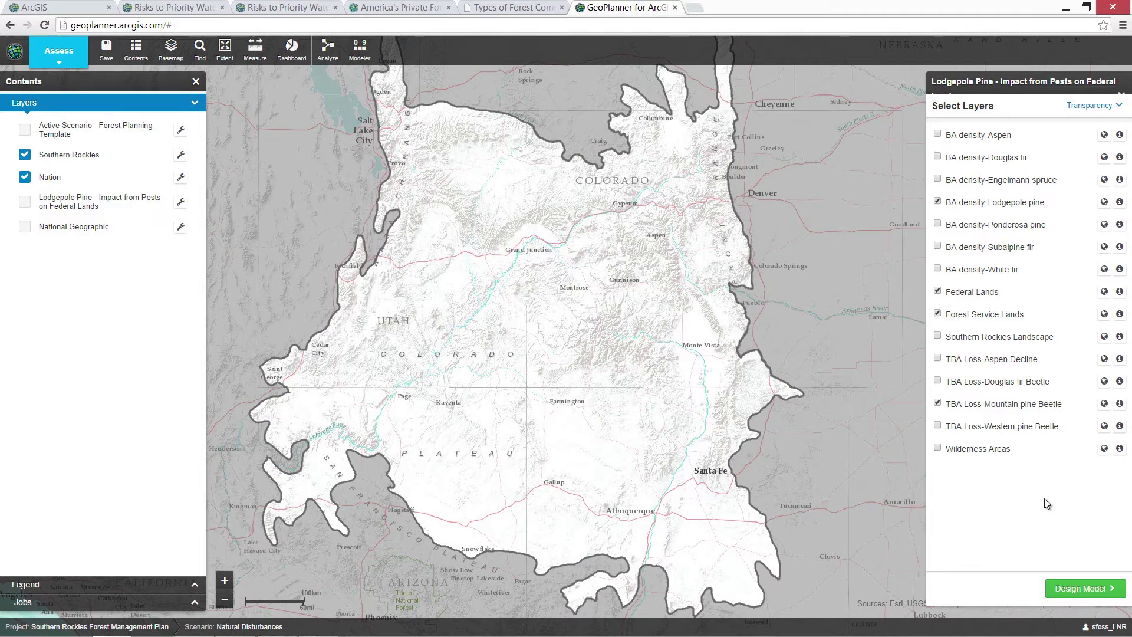
{"action": "left_click", "coordinate": [1105, 135]}
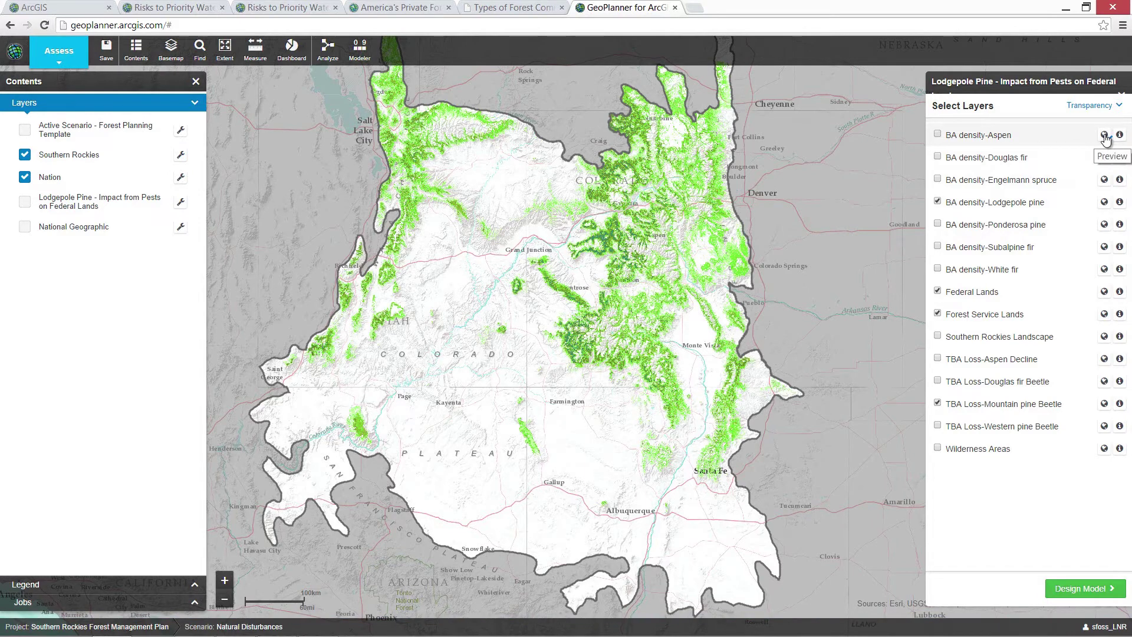
{"action": "left_click", "coordinate": [1105, 137]}
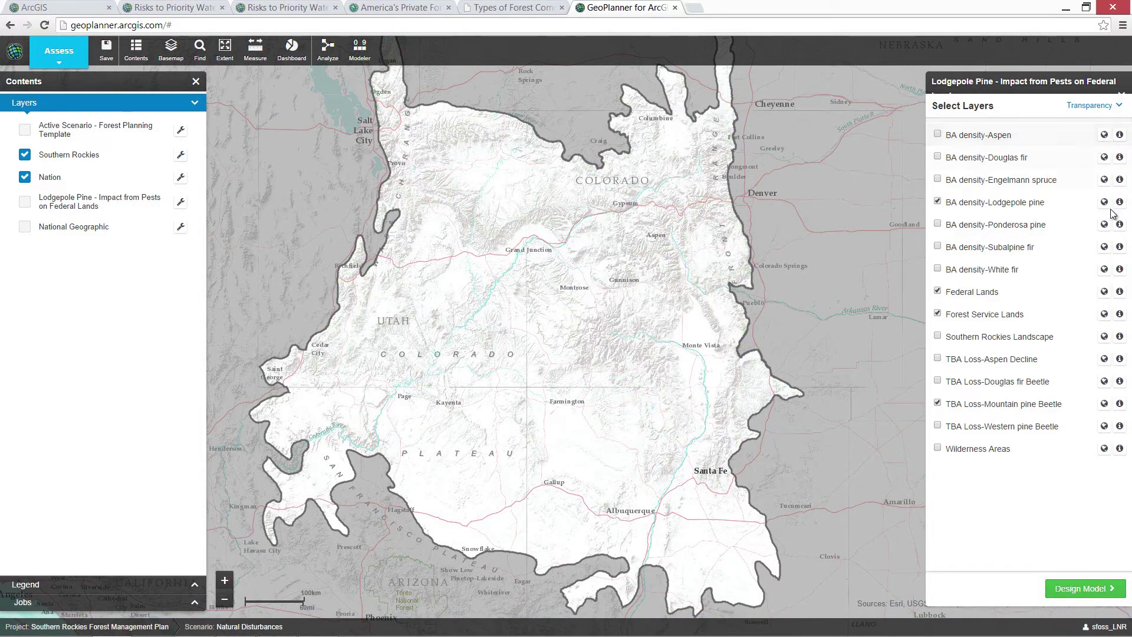
{"action": "left_click", "coordinate": [1106, 293]}
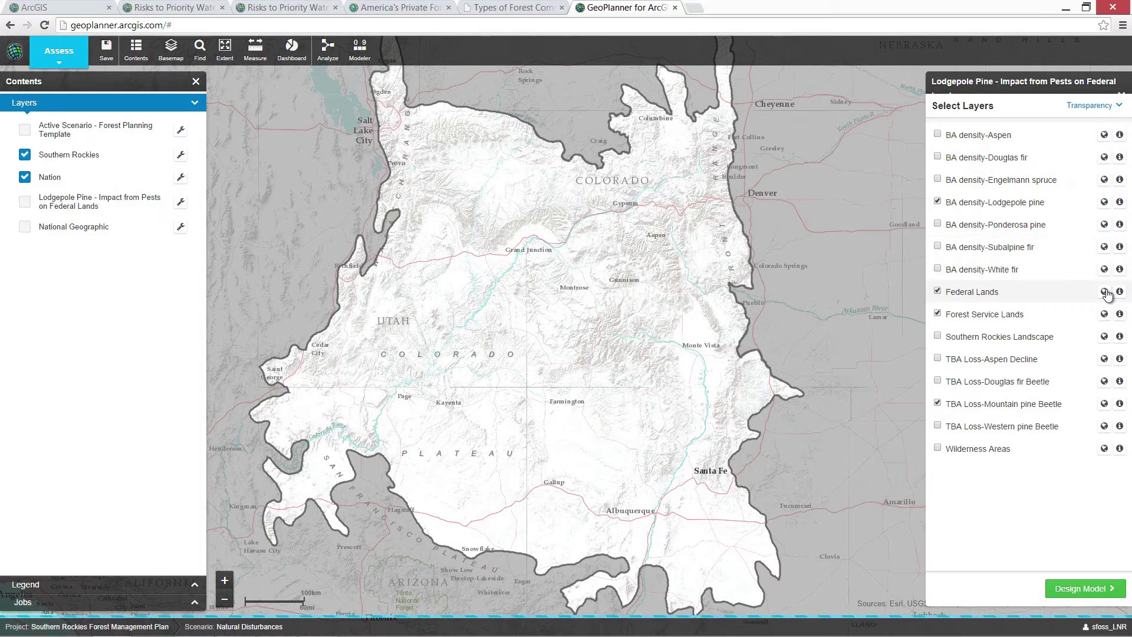
{"action": "left_click", "coordinate": [1106, 293]}
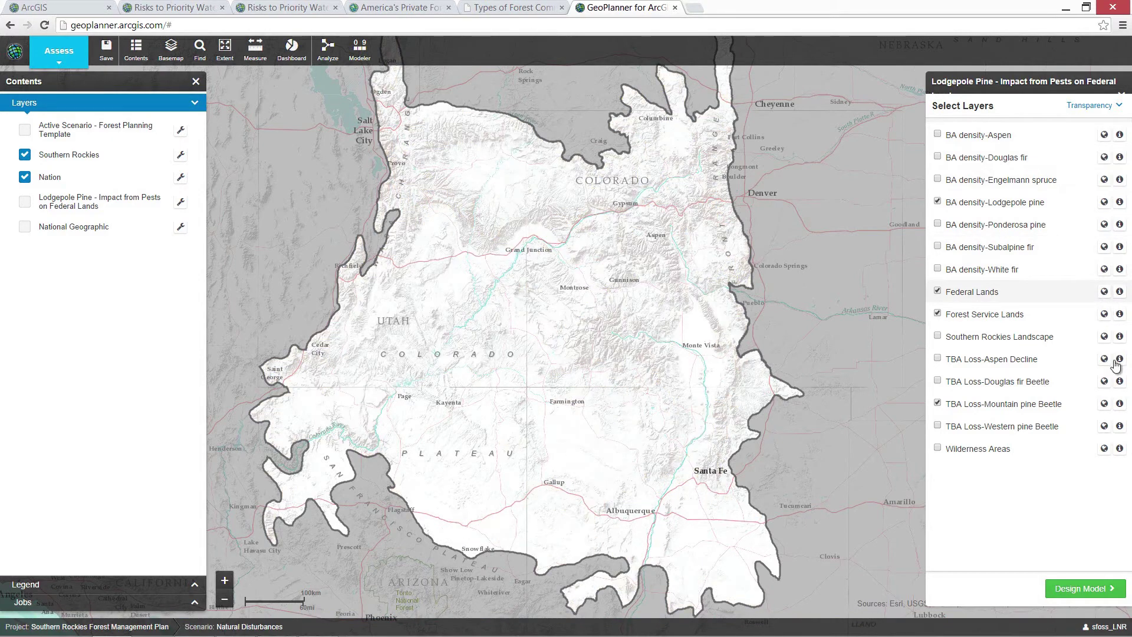
{"action": "left_click", "coordinate": [1105, 404]}
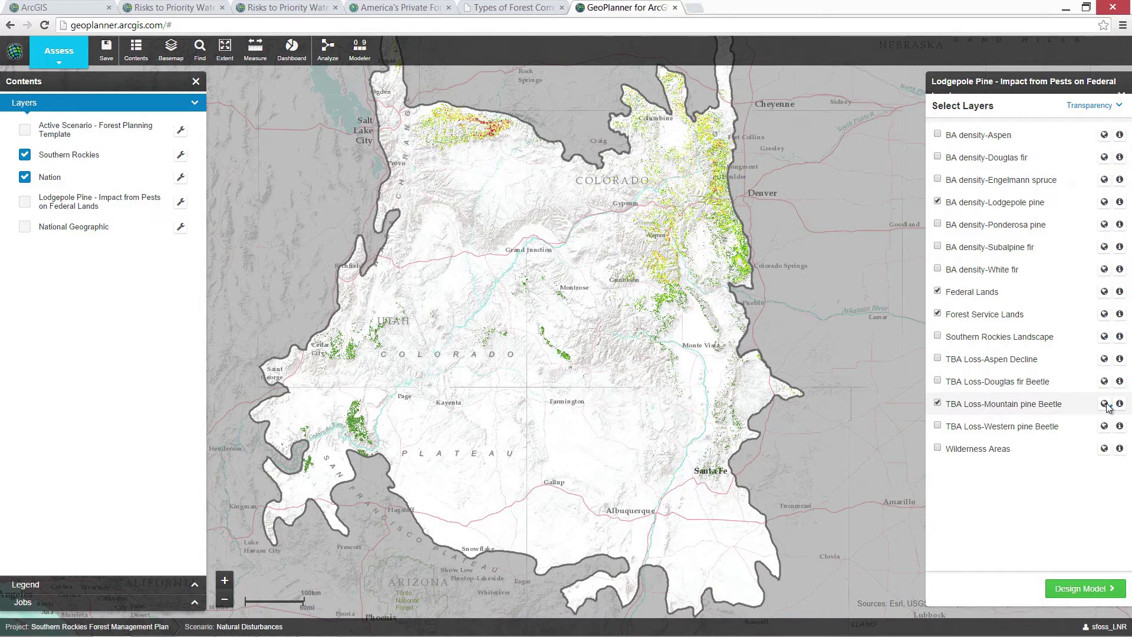
{"action": "left_click", "coordinate": [1105, 404]}
{"action": "left_click", "coordinate": [1104, 202]}
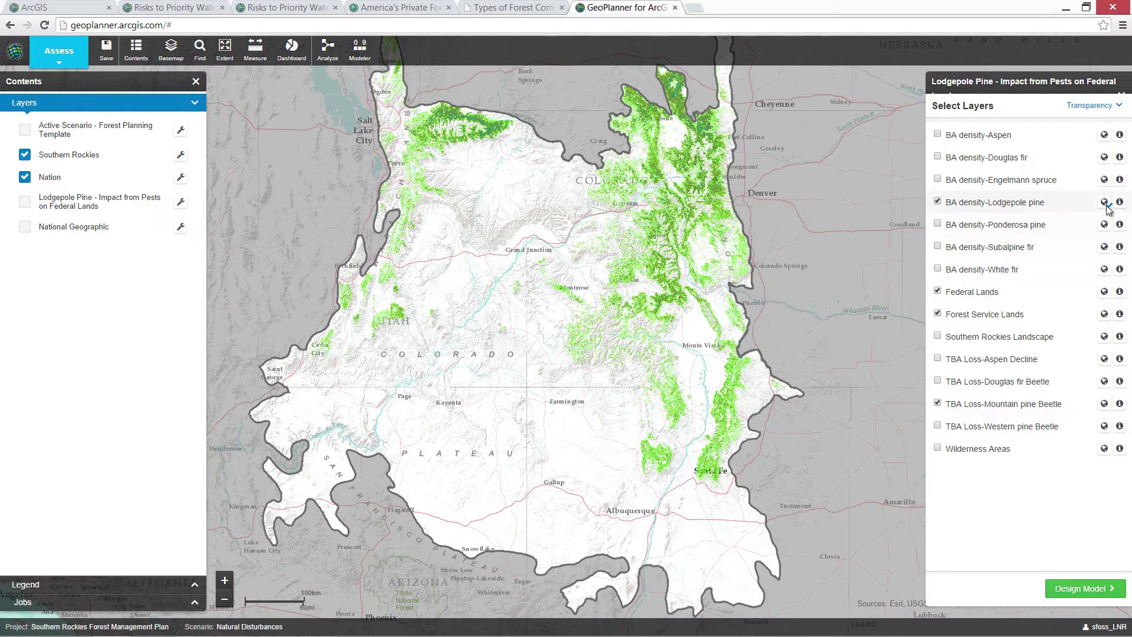
{"action": "left_click", "coordinate": [1106, 206]}
{"action": "left_click", "coordinate": [1080, 588]}
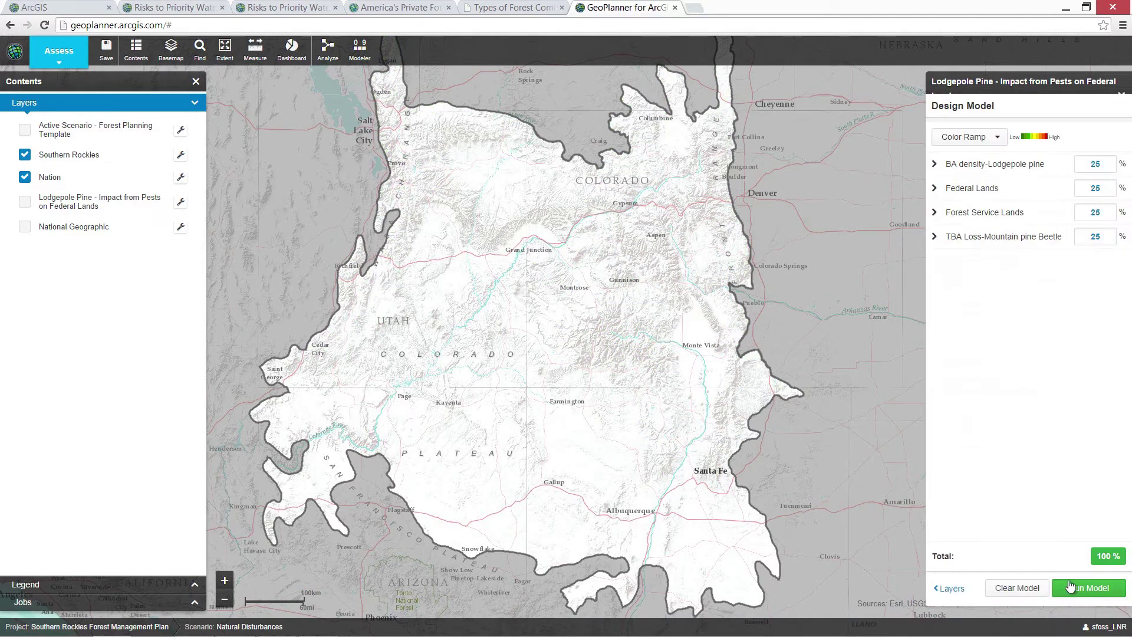
Step: Check BA density-Lodgepole pine and Mountain pine Beetle class scores, run the model, and show the Lodgepole Pine result
{"action": "left_click", "coordinate": [1017, 172]}
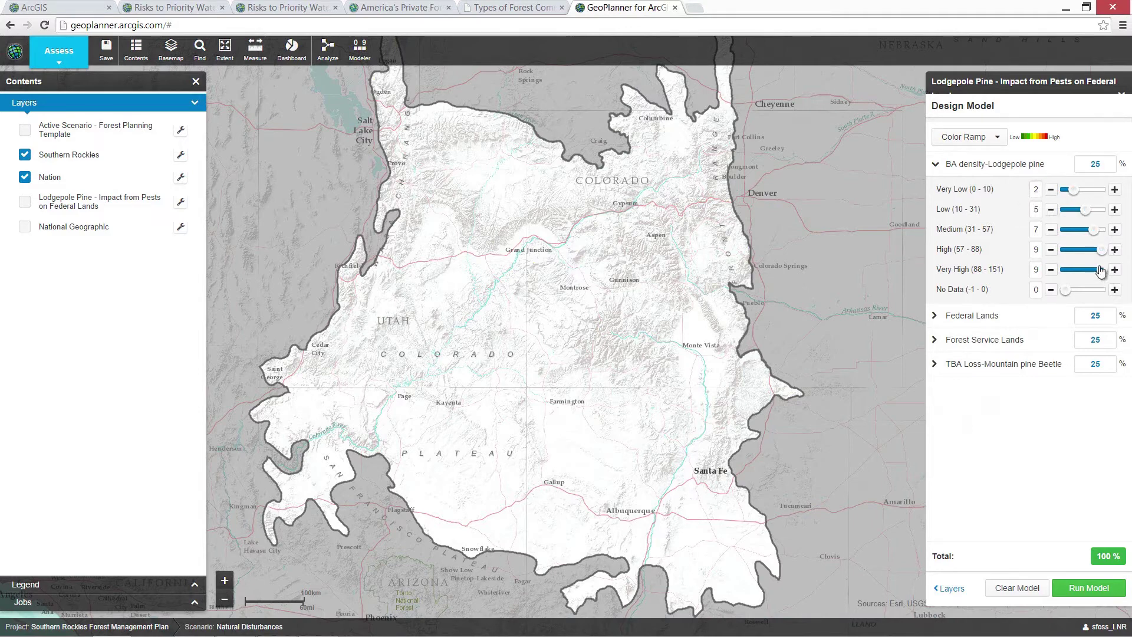
{"action": "left_click", "coordinate": [992, 164]}
{"action": "left_click", "coordinate": [1010, 237]}
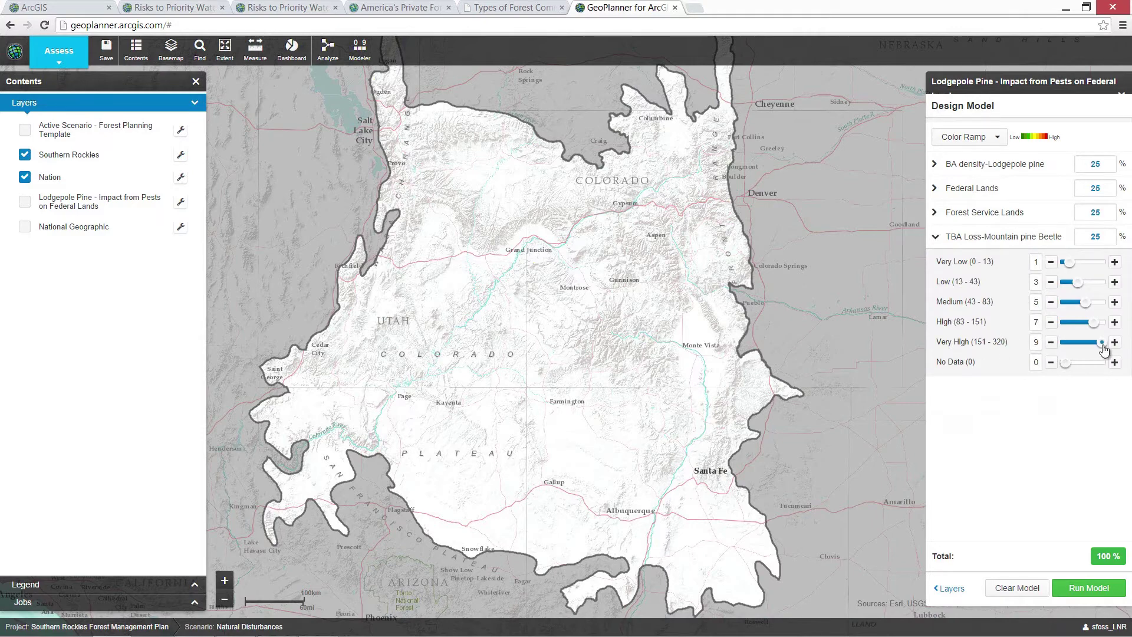
{"action": "left_click", "coordinate": [1007, 239]}
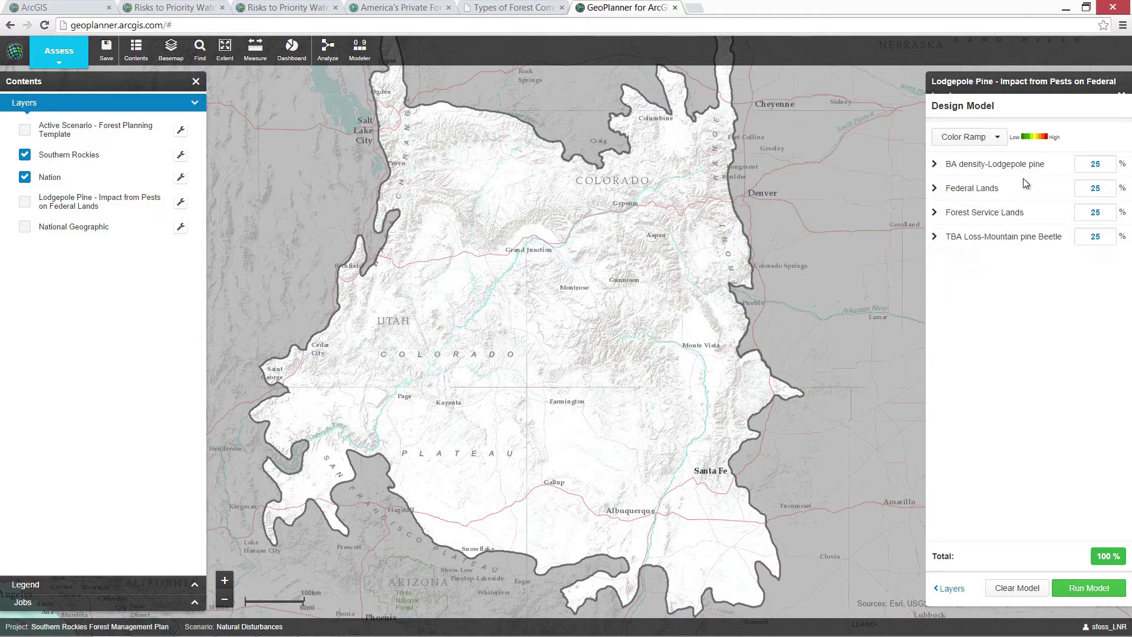
{"action": "left_click", "coordinate": [1106, 169]}
{"action": "left_click", "coordinate": [24, 202]}
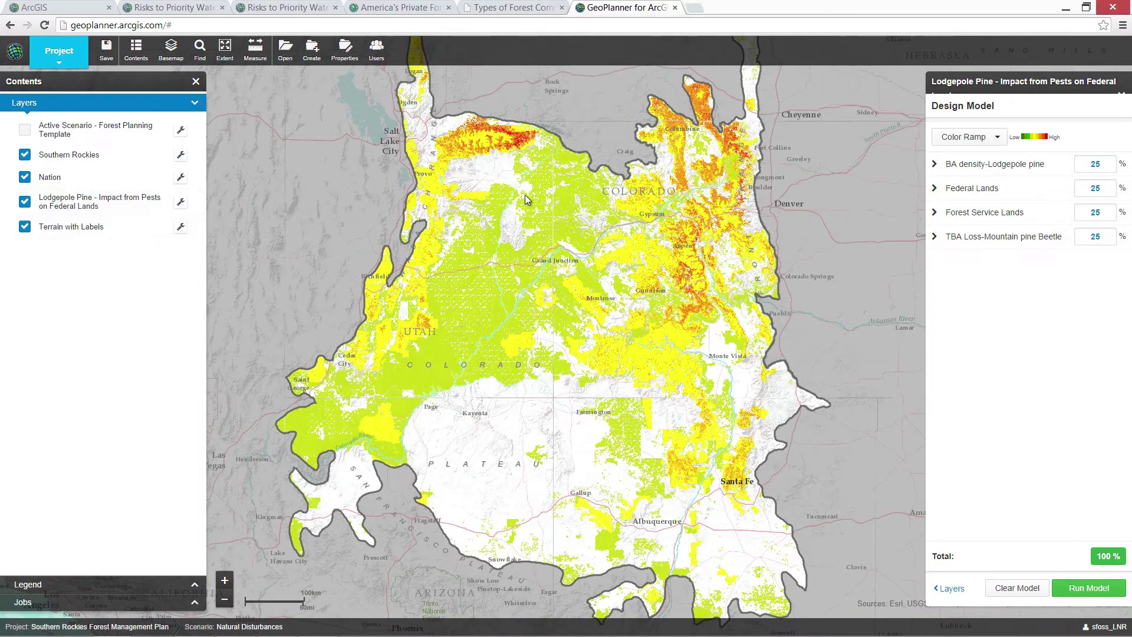
Step: Raise the Very Low density score to 3 and Medium to 9, then rerun the model
{"action": "left_click_drag", "start_coordinate": [506, 127], "coordinate": [802, 371], "text": "shift"}
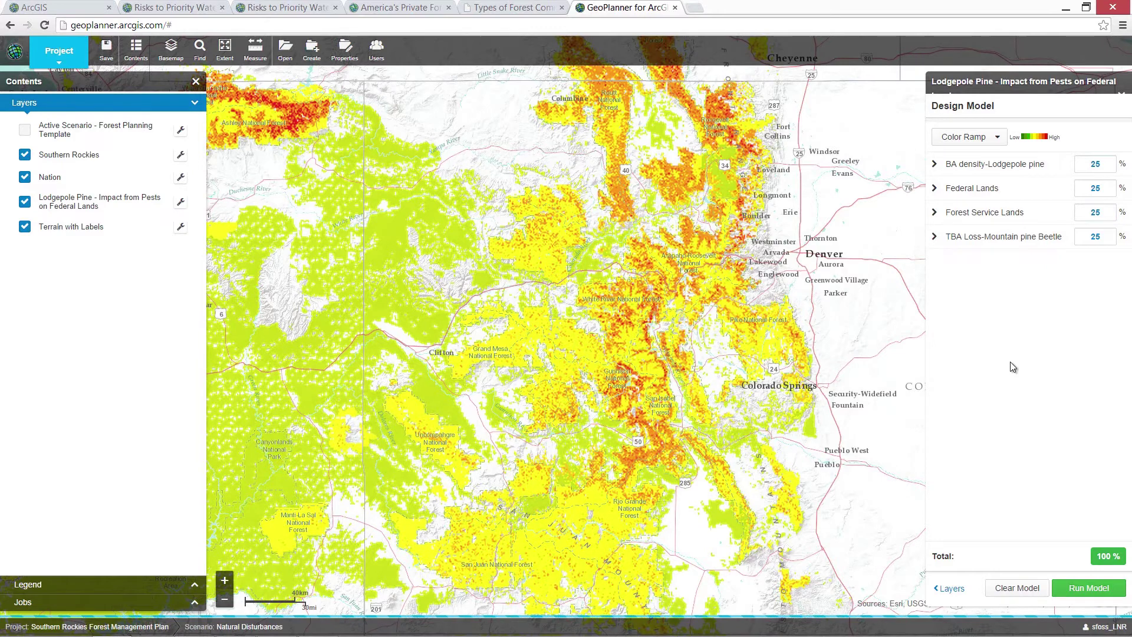
{"action": "left_click", "coordinate": [995, 167]}
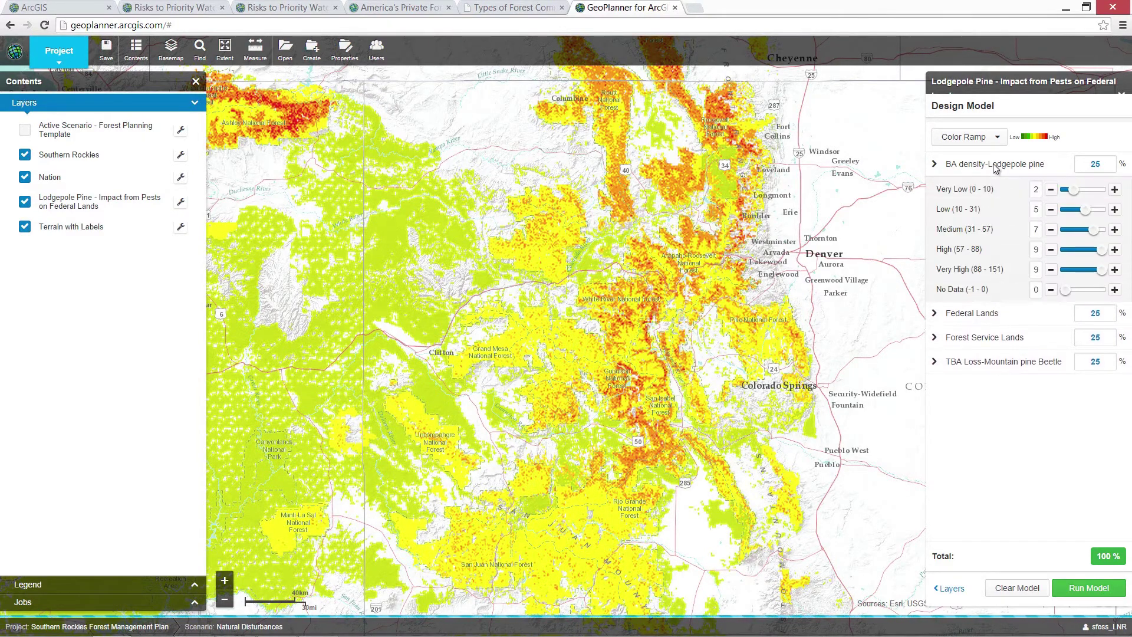
{"action": "left_click", "coordinate": [1114, 189]}
{"action": "left_click", "coordinate": [1115, 230]}
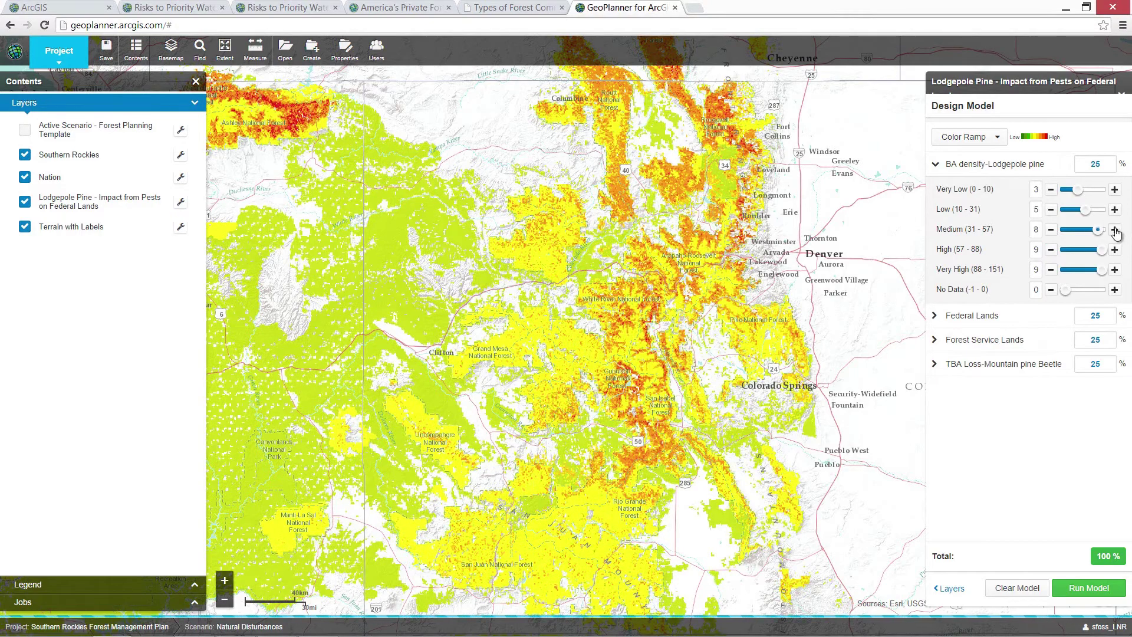
{"action": "left_click", "coordinate": [1114, 230]}
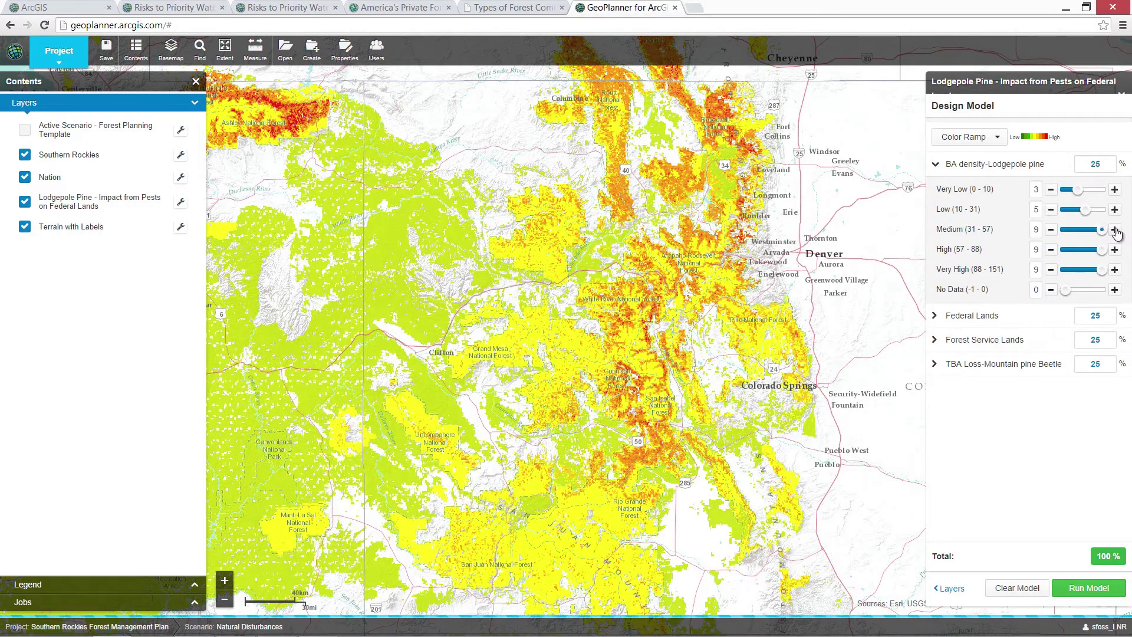
{"action": "left_click", "coordinate": [1078, 592]}
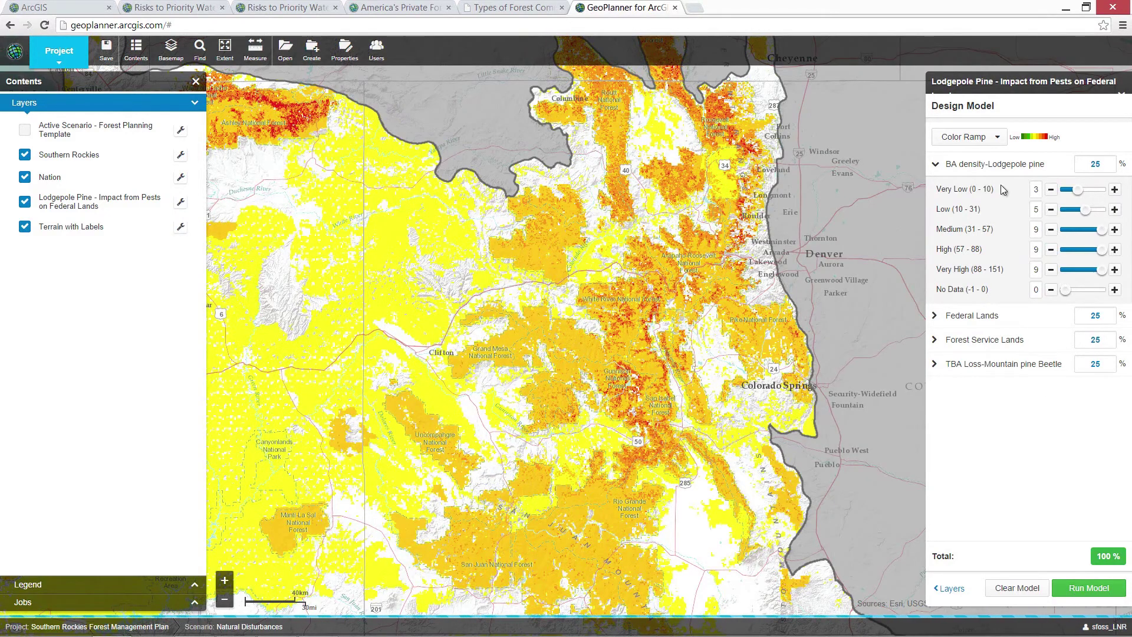
{"action": "left_click", "coordinate": [1000, 167]}
Step: Set Federal Lands weight to 15% and Forest Service Lands to 35%, rerun, and close the model
{"action": "double_click", "coordinate": [1100, 189]}
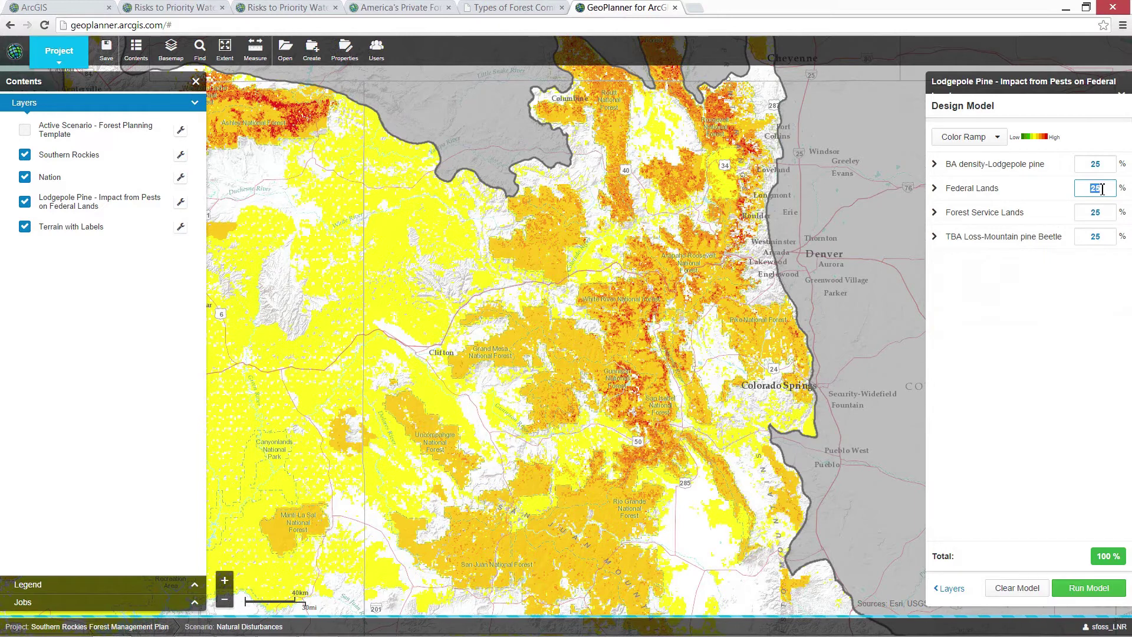
{"action": "type", "text": "15"}
{"action": "double_click", "coordinate": [1102, 213]}
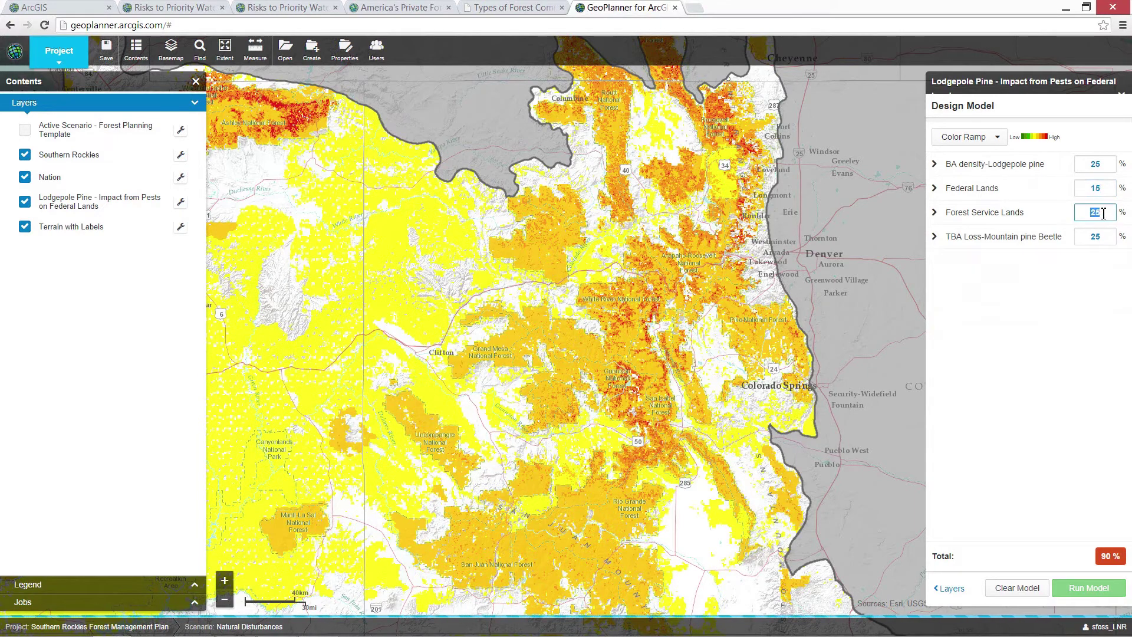
{"action": "type", "text": "35"}
{"action": "left_click", "coordinate": [1078, 590]}
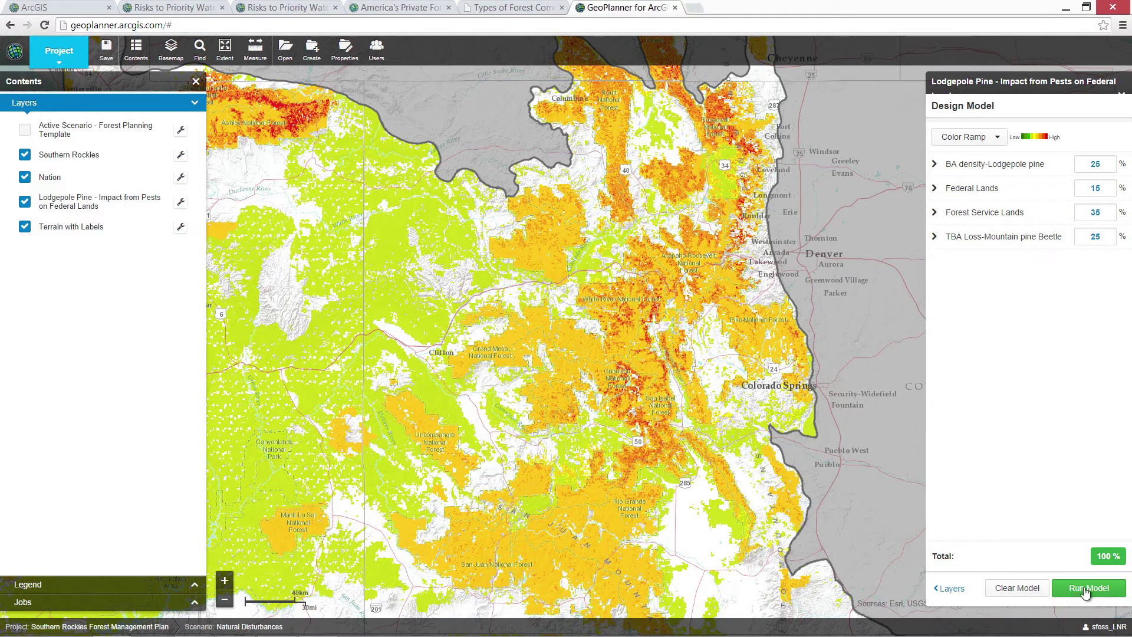
{"action": "left_click", "coordinate": [1123, 95]}
{"action": "left_click_drag", "start_coordinate": [493, 308], "coordinate": [723, 467]}
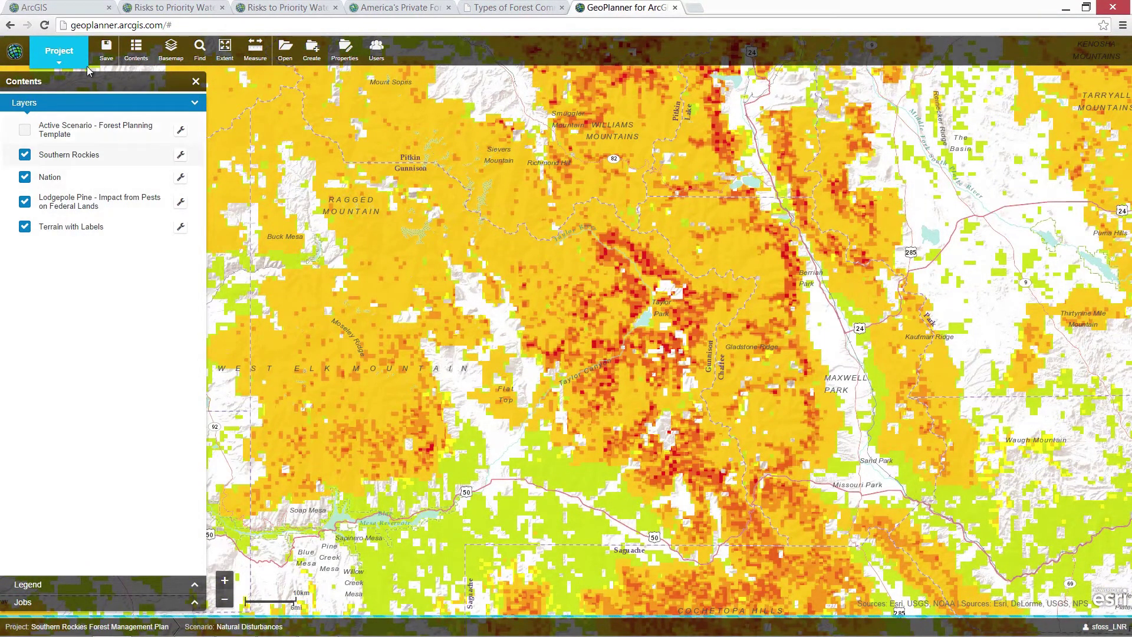
{"action": "left_click", "coordinate": [59, 52]}
Step: In drawing mode, toggle the Active Scenario and Lodgepole Pine layers on and off to compare them
{"action": "left_click", "coordinate": [68, 164]}
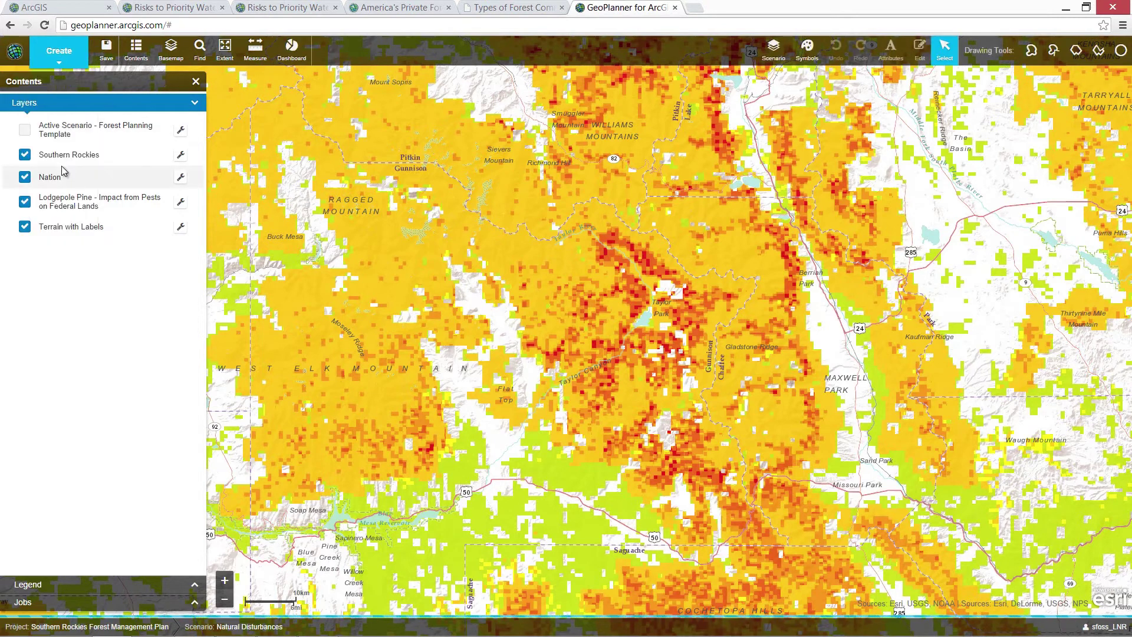
{"action": "left_click", "coordinate": [26, 132]}
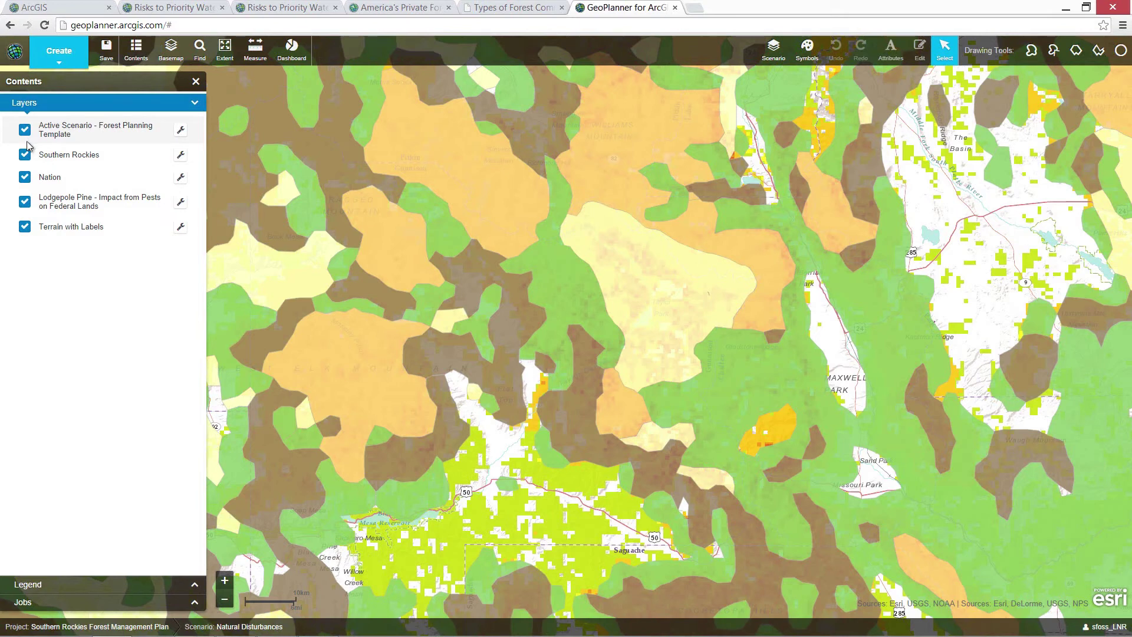
{"action": "left_click", "coordinate": [24, 202]}
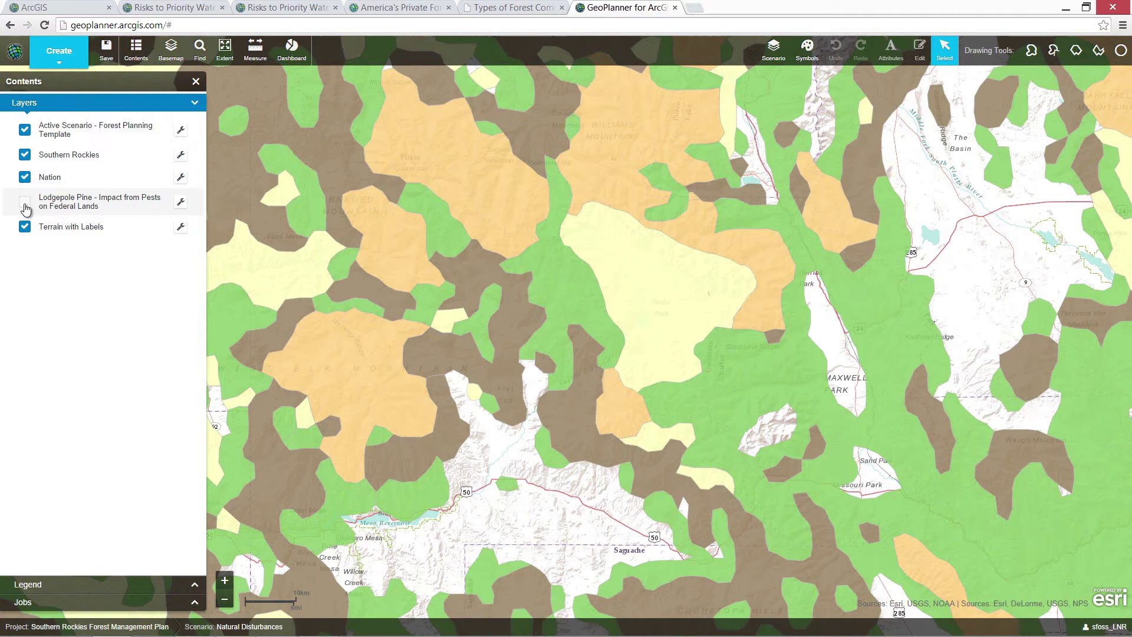
{"action": "left_click", "coordinate": [24, 202]}
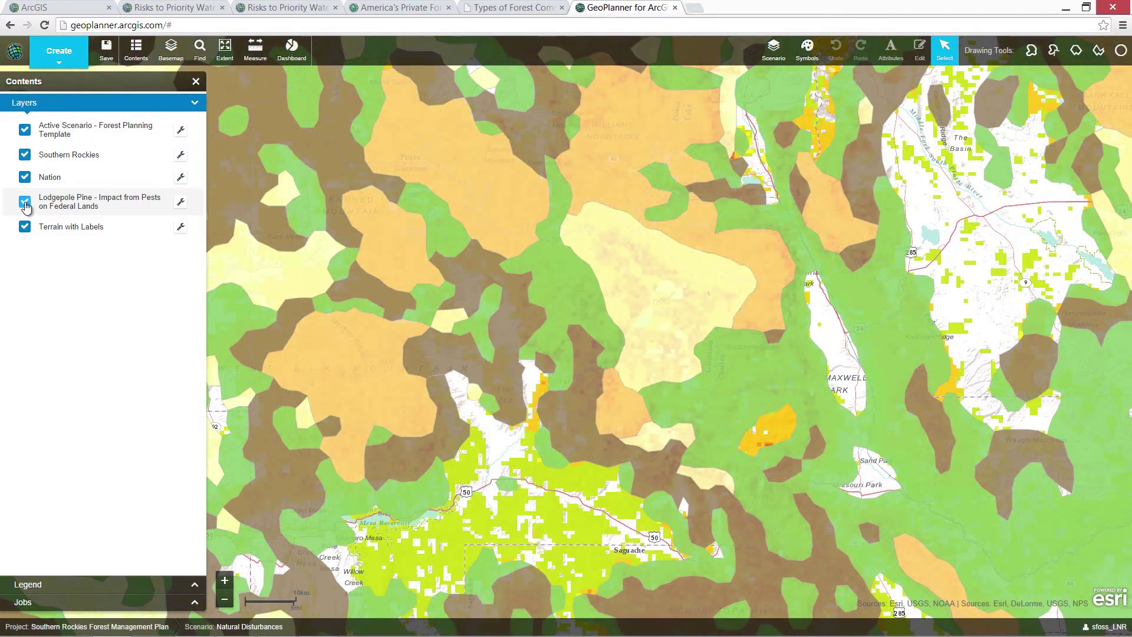
{"action": "left_click", "coordinate": [24, 129]}
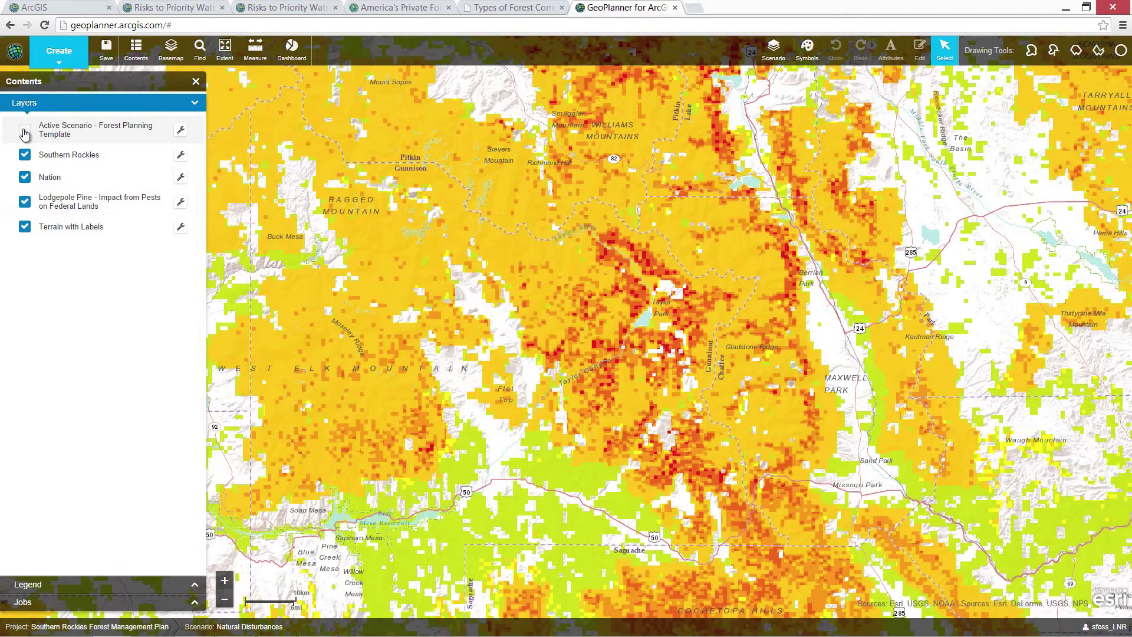
{"action": "left_click", "coordinate": [25, 129]}
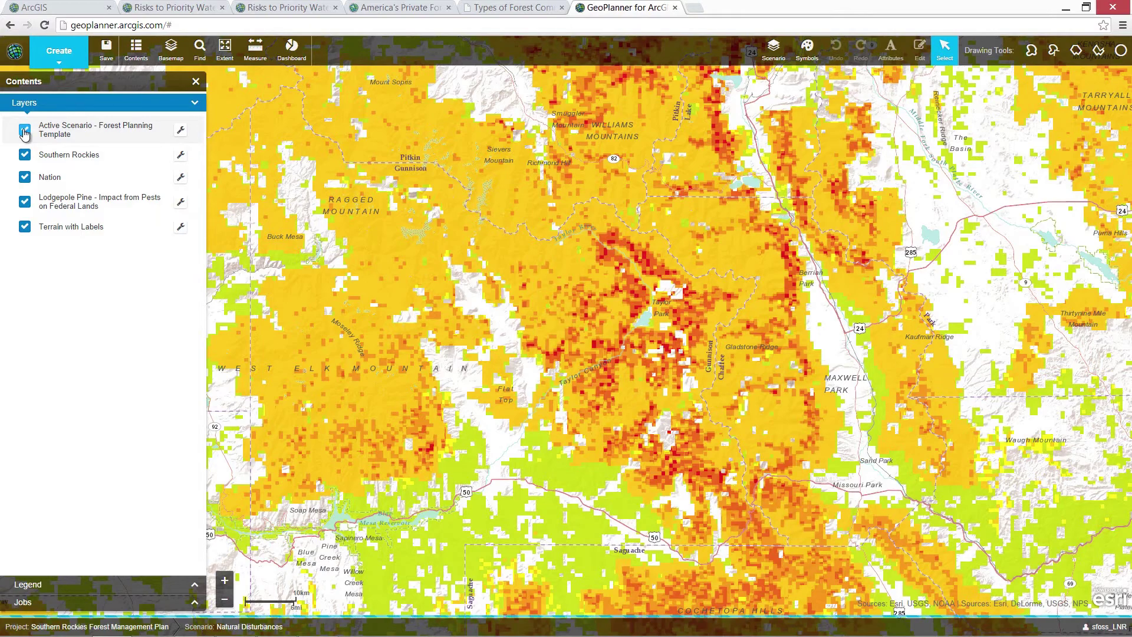
{"action": "left_click", "coordinate": [25, 130]}
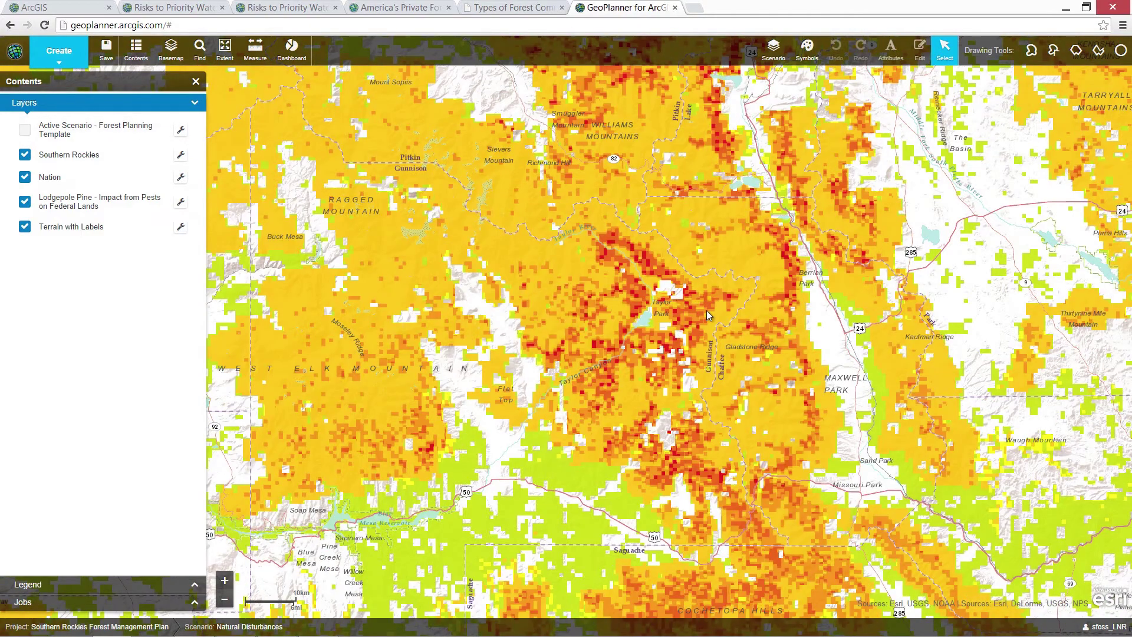
Step: Select the Taylor Park scenario polygon and check its Fuels Reduction attributes without saving
{"action": "scroll", "coordinate": [662, 301], "scroll_direction": "up", "scroll_amount": 2}
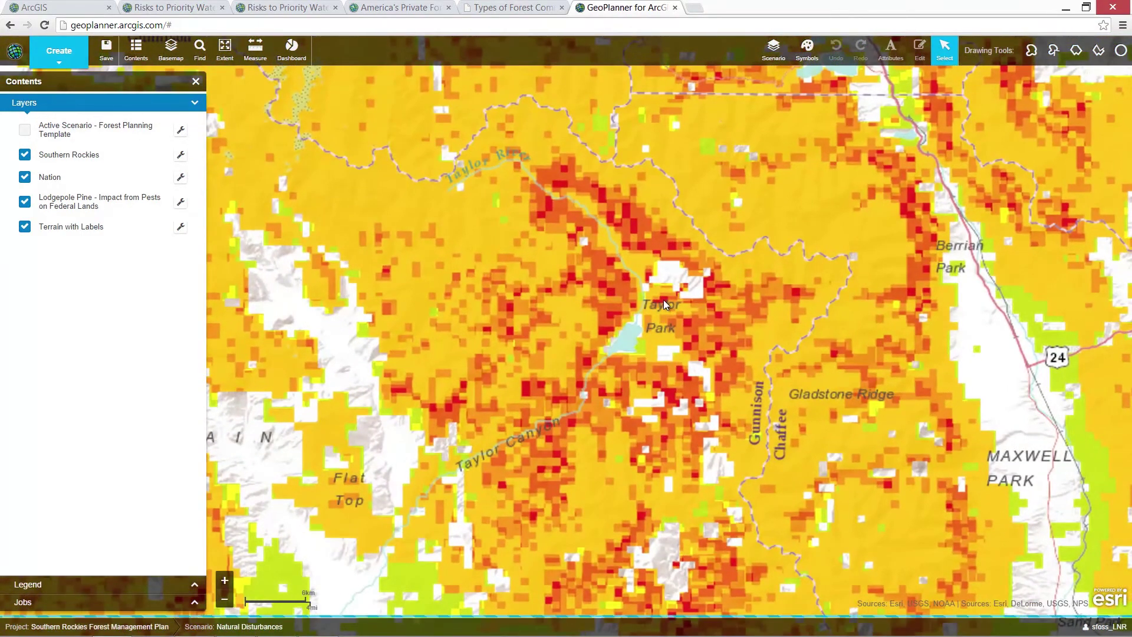
{"action": "left_click", "coordinate": [664, 299]}
{"action": "left_click", "coordinate": [891, 56]}
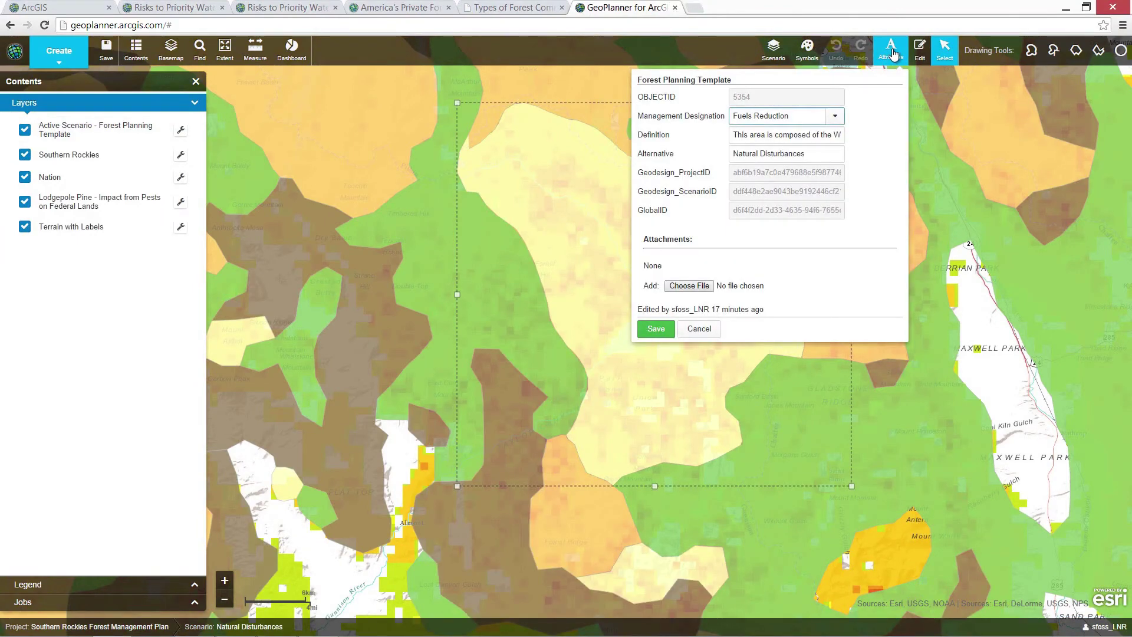
{"action": "left_click", "coordinate": [893, 54]}
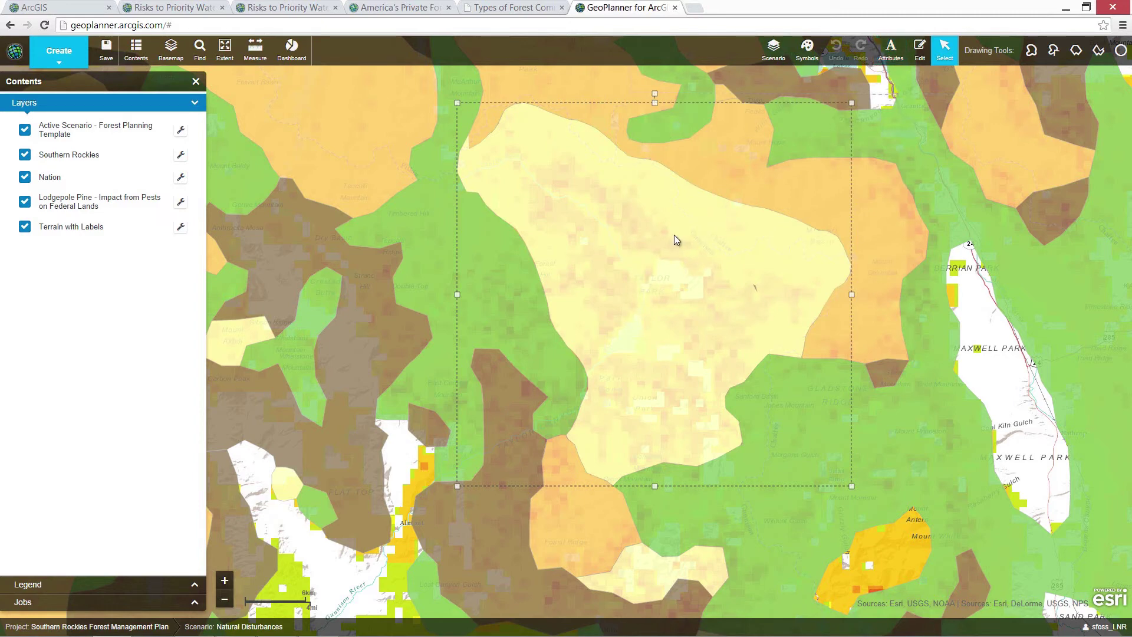
Step: Sketch a freehand Insect and Disease Control area around Taylor Park's high pest-impact zone
{"action": "left_click", "coordinate": [808, 58]}
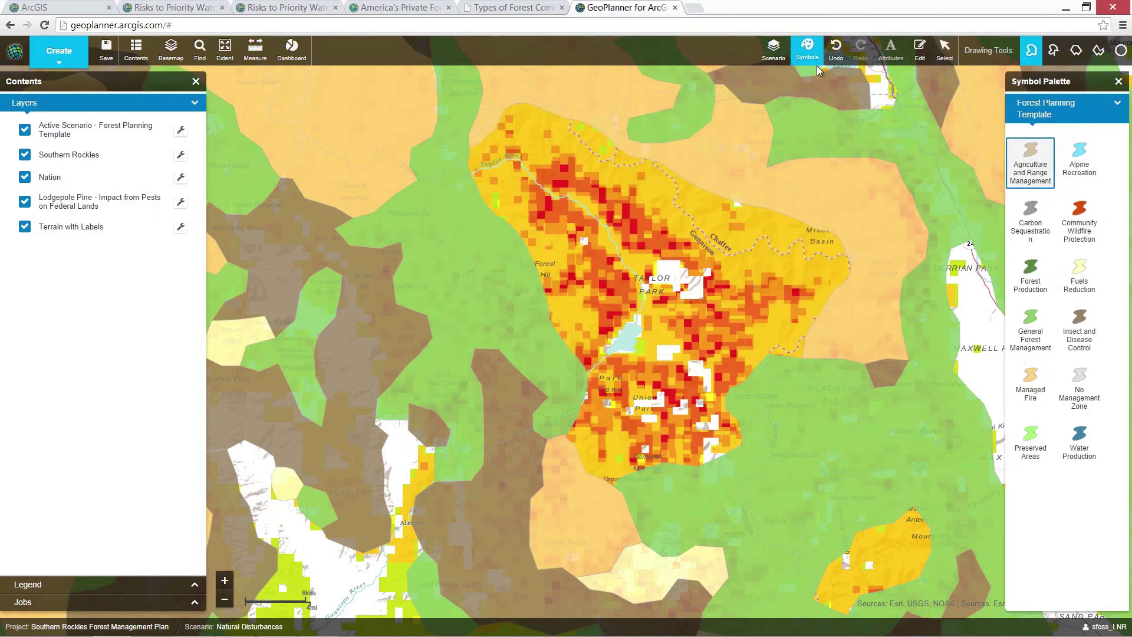
{"action": "left_click", "coordinate": [1079, 334]}
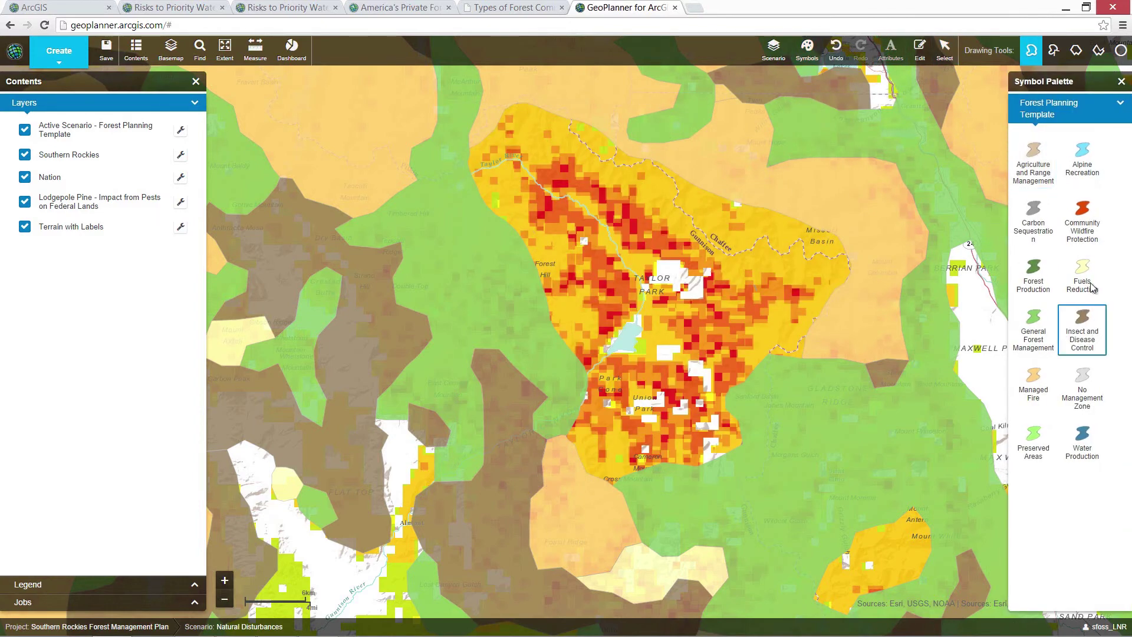
{"action": "left_click", "coordinate": [1053, 53]}
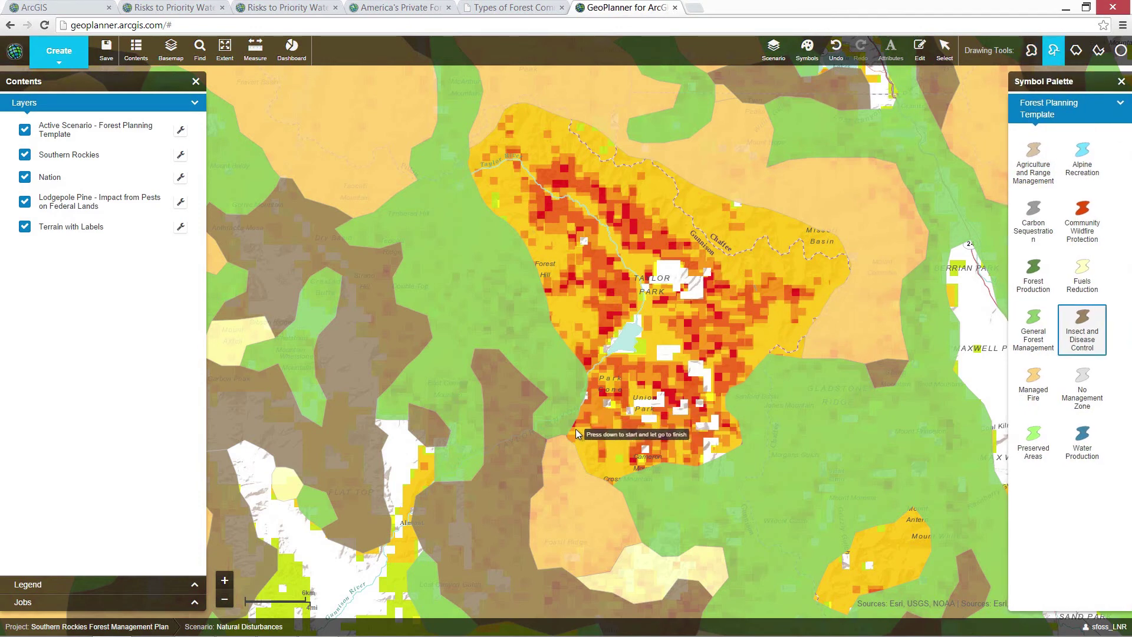
{"action": "mouse_move", "coordinate": [575, 429]}
{"action": "left_mouse_down"}
{"action": "mouse_move", "coordinate": [600, 428]}
{"action": "mouse_move", "coordinate": [633, 469]}
{"action": "mouse_move", "coordinate": [710, 454]}
{"action": "mouse_move", "coordinate": [732, 428]}
{"action": "mouse_move", "coordinate": [713, 398]}
{"action": "mouse_move", "coordinate": [745, 365]}
{"action": "mouse_move", "coordinate": [754, 331]}
{"action": "mouse_move", "coordinate": [779, 299]}
{"action": "mouse_move", "coordinate": [790, 313]}
{"action": "mouse_move", "coordinate": [809, 309]}
{"action": "mouse_move", "coordinate": [794, 281]}
{"action": "mouse_move", "coordinate": [751, 281]}
{"action": "mouse_move", "coordinate": [663, 225]}
{"action": "mouse_move", "coordinate": [595, 161]}
{"action": "mouse_move", "coordinate": [555, 154]}
{"action": "mouse_move", "coordinate": [519, 175]}
{"action": "mouse_move", "coordinate": [533, 217]}
{"action": "mouse_move", "coordinate": [567, 239]}
{"action": "mouse_move", "coordinate": [551, 285]}
{"action": "mouse_move", "coordinate": [597, 302]}
{"action": "mouse_move", "coordinate": [582, 337]}
{"action": "left_mouse_up"}
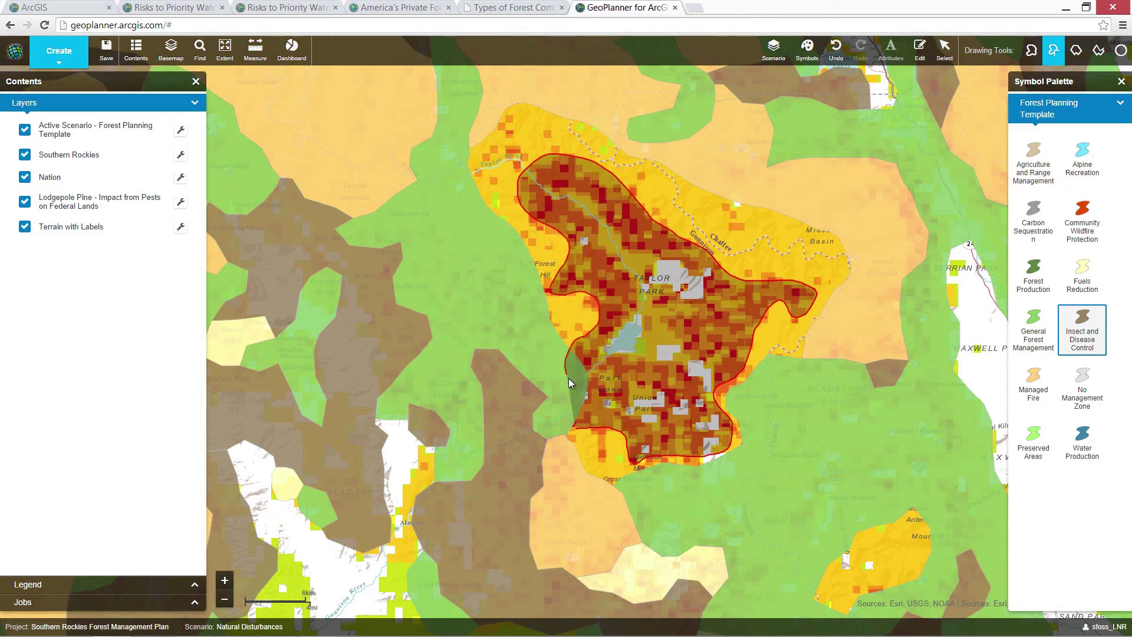
{"action": "left_click_drag", "start_coordinate": [569, 378], "coordinate": [566, 422]}
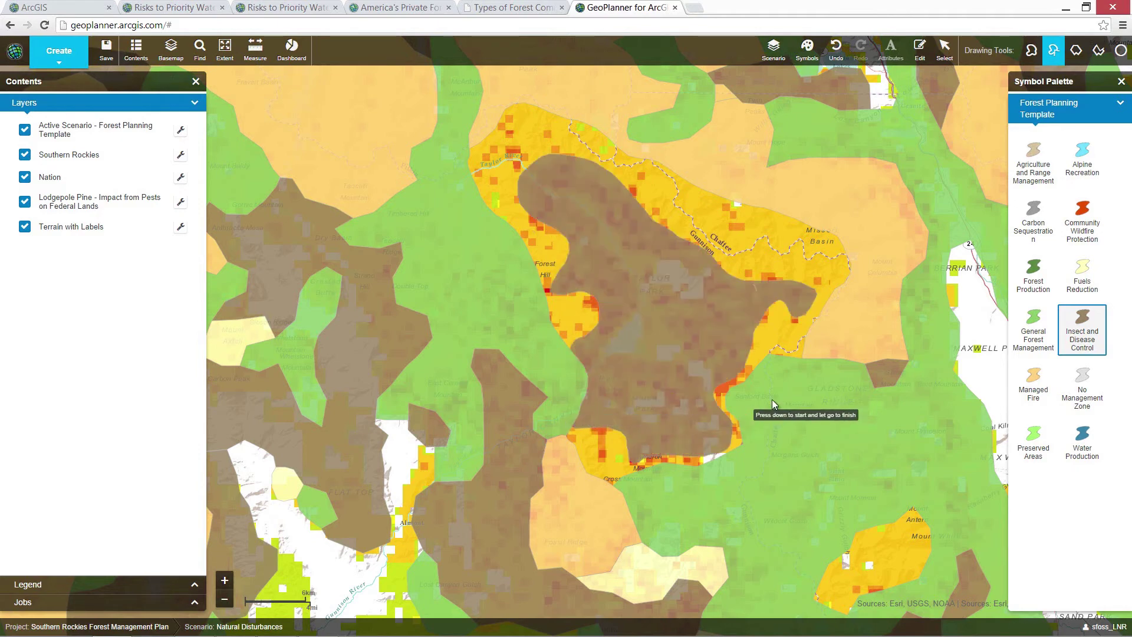
{"action": "left_click", "coordinate": [944, 50]}
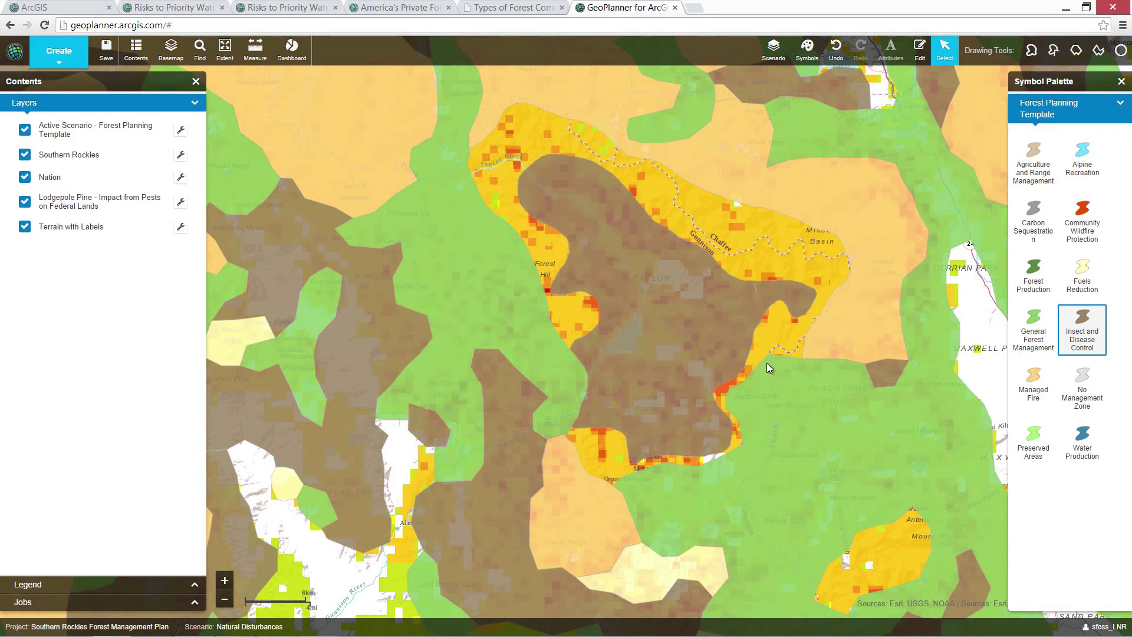
{"action": "scroll", "coordinate": [769, 365], "scroll_direction": "down", "scroll_amount": 1}
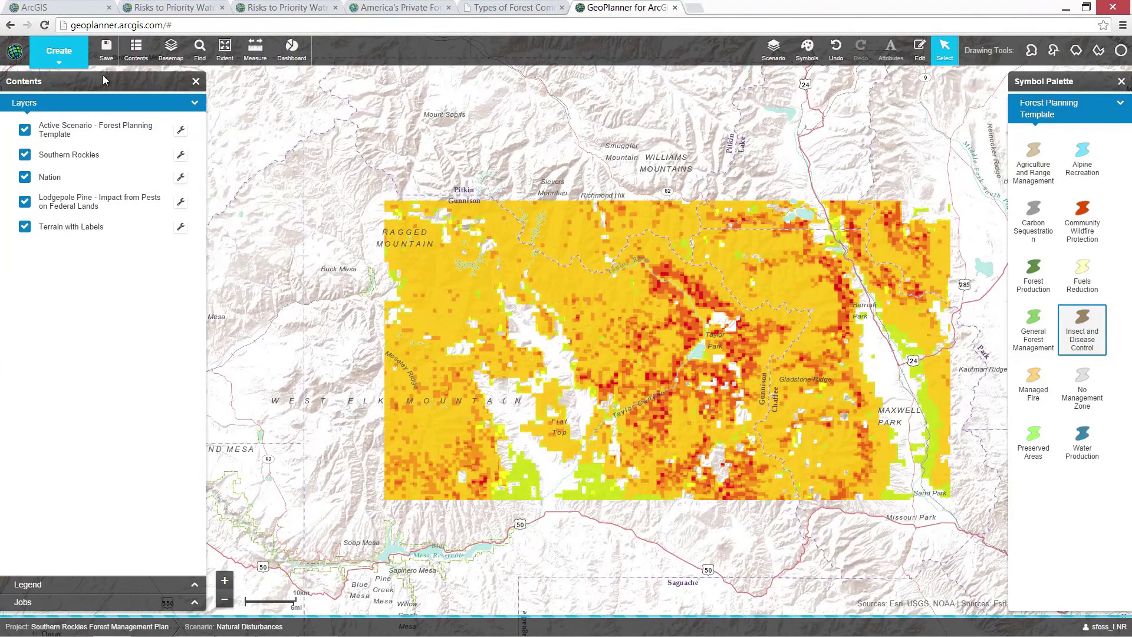
Step: In Evaluate, review the Dashboard's planning-type and Lodgepole Pine impact pie charts for the Southern Rockies extent
{"action": "left_click", "coordinate": [66, 59]}
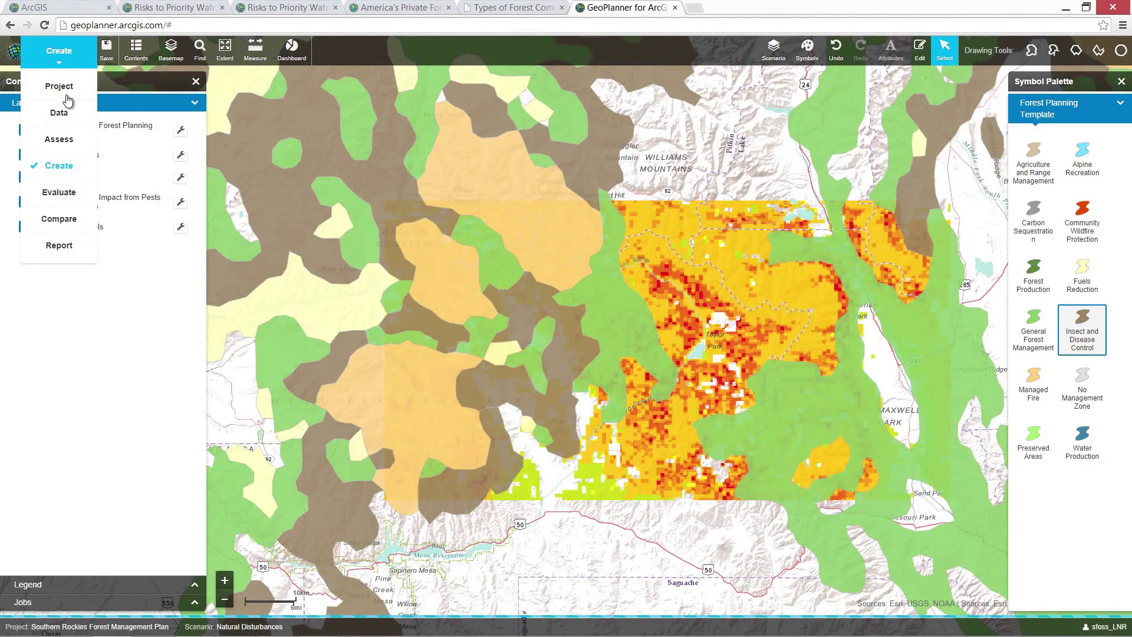
{"action": "left_click", "coordinate": [69, 199]}
{"action": "left_click", "coordinate": [289, 57]}
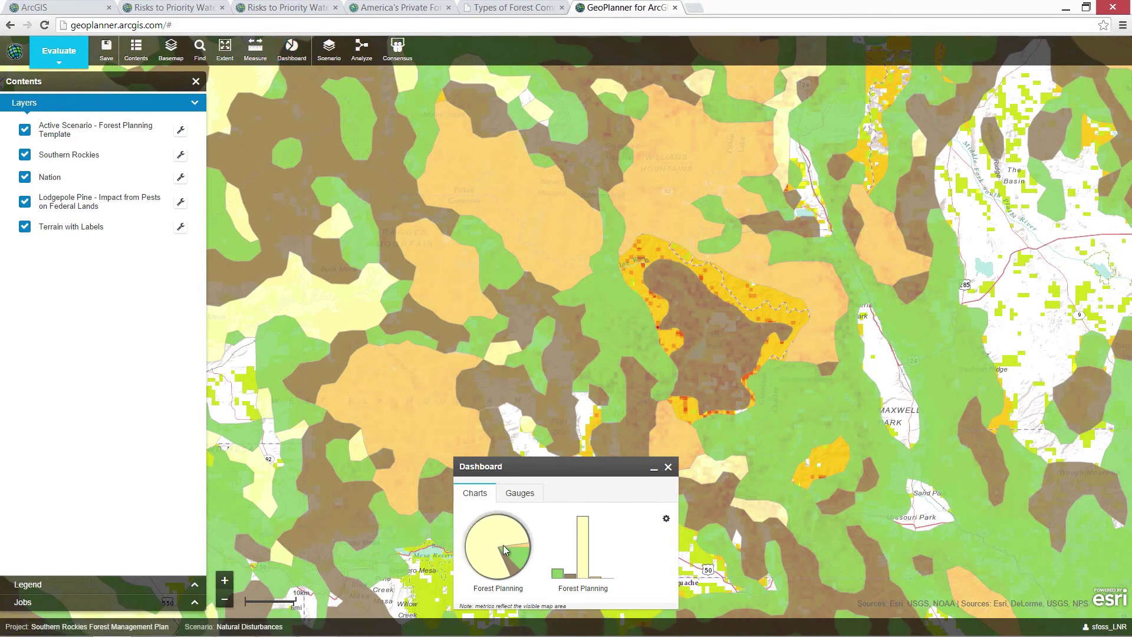
{"action": "mouse_move", "coordinate": [513, 571]}
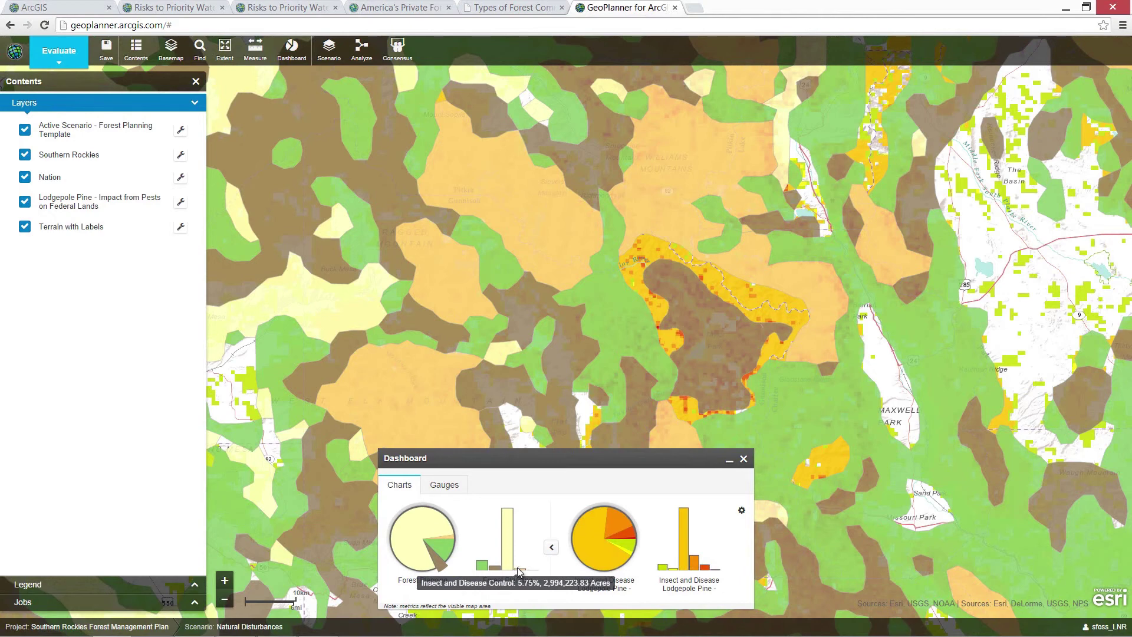
{"action": "mouse_move", "coordinate": [600, 567]}
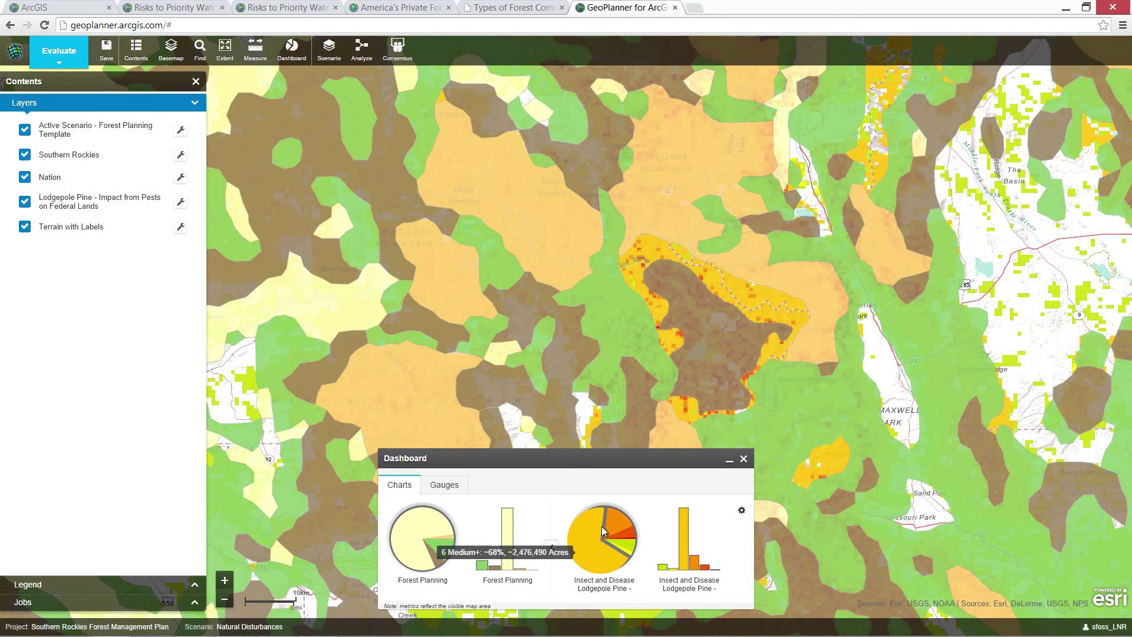
{"action": "mouse_move", "coordinate": [624, 541]}
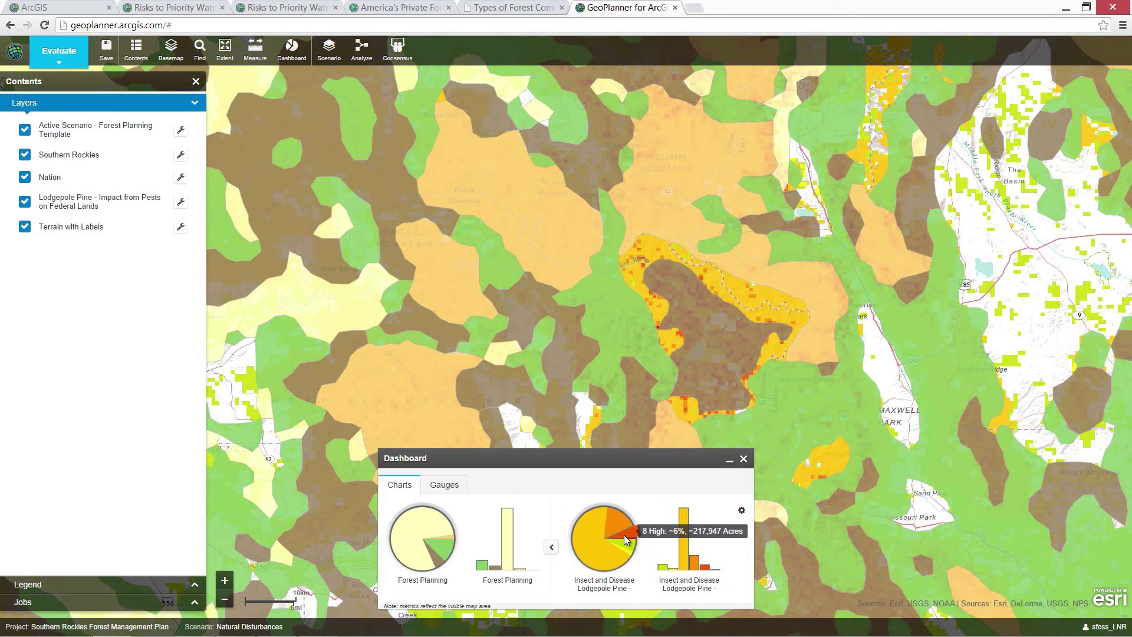
{"action": "left_click", "coordinate": [225, 49]}
{"action": "left_click", "coordinate": [241, 156]}
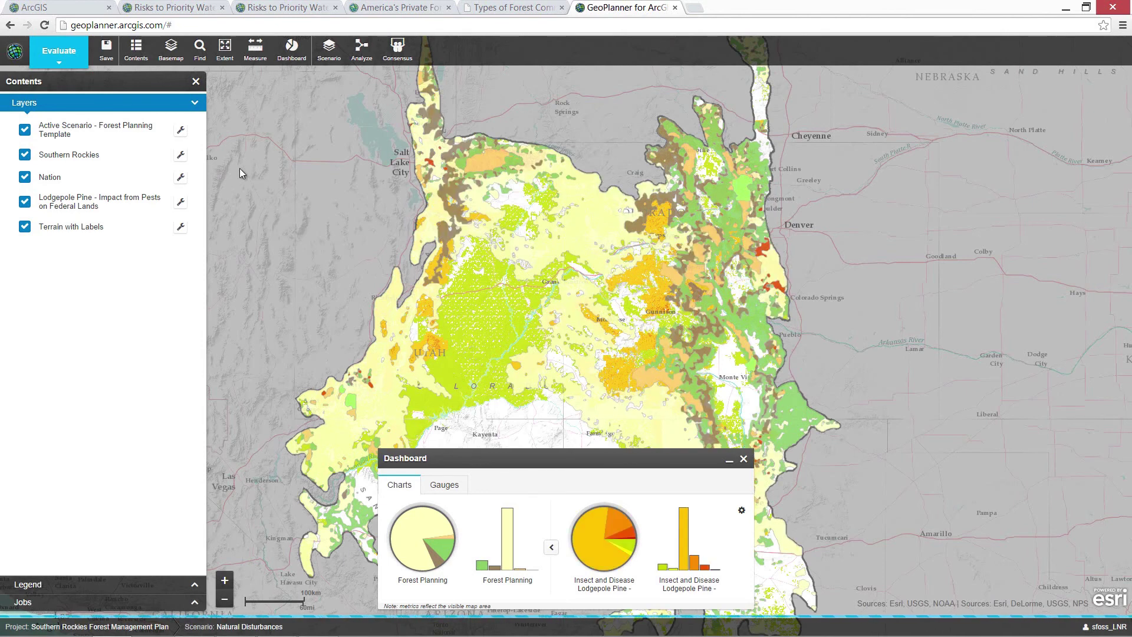
{"action": "left_click", "coordinate": [49, 11]}
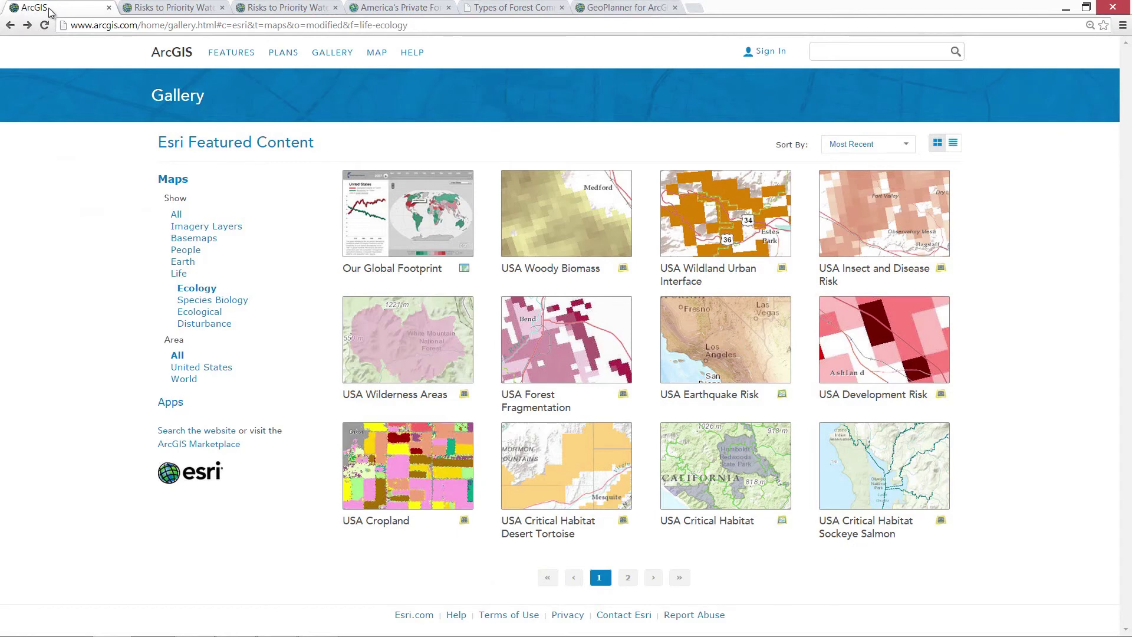
{"action": "left_click", "coordinate": [185, 8]}
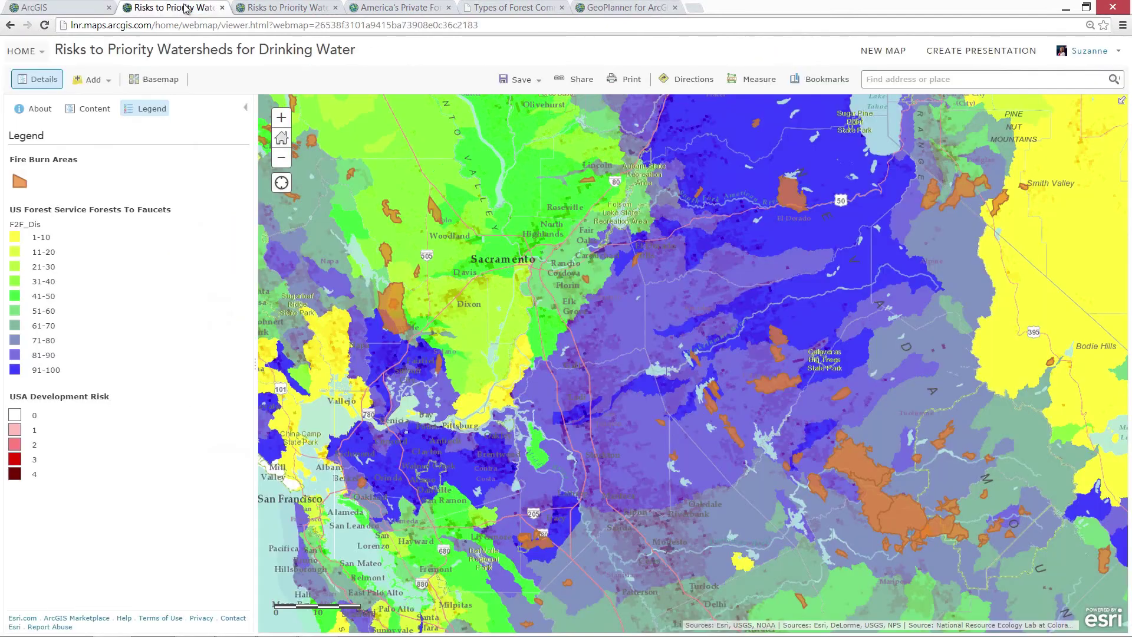
{"action": "left_click", "coordinate": [276, 10]}
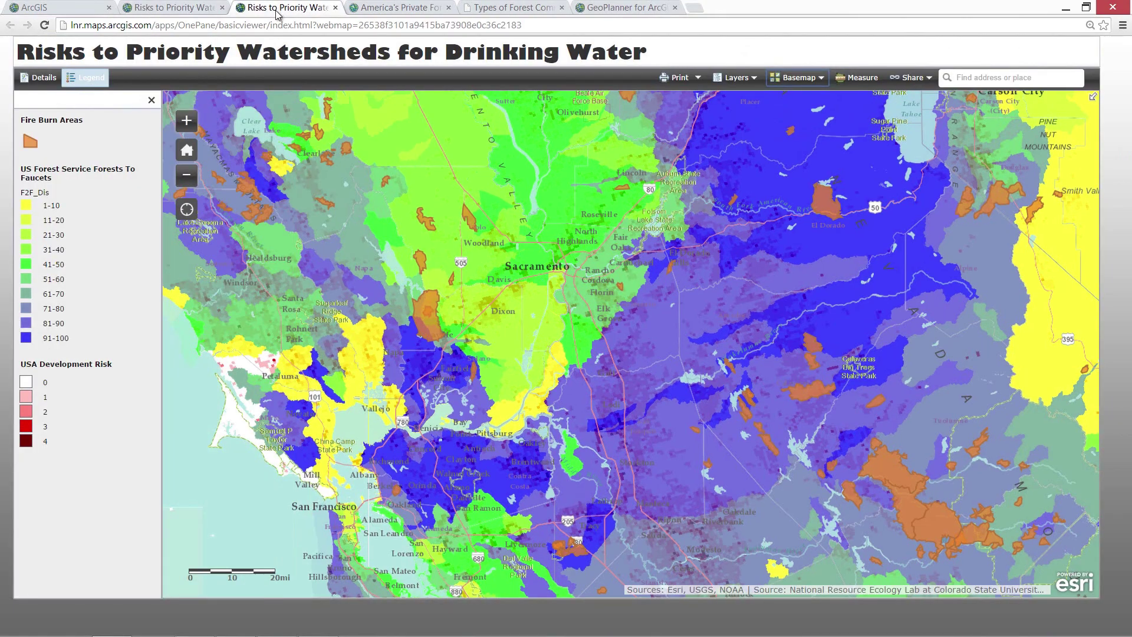
{"action": "left_click", "coordinate": [606, 10]}
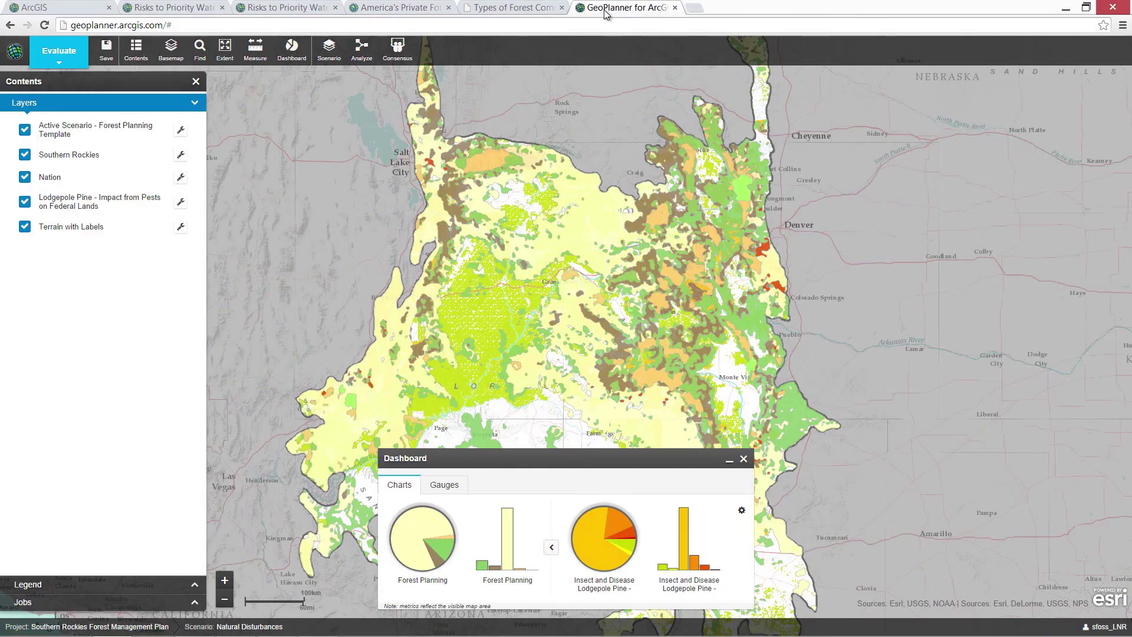